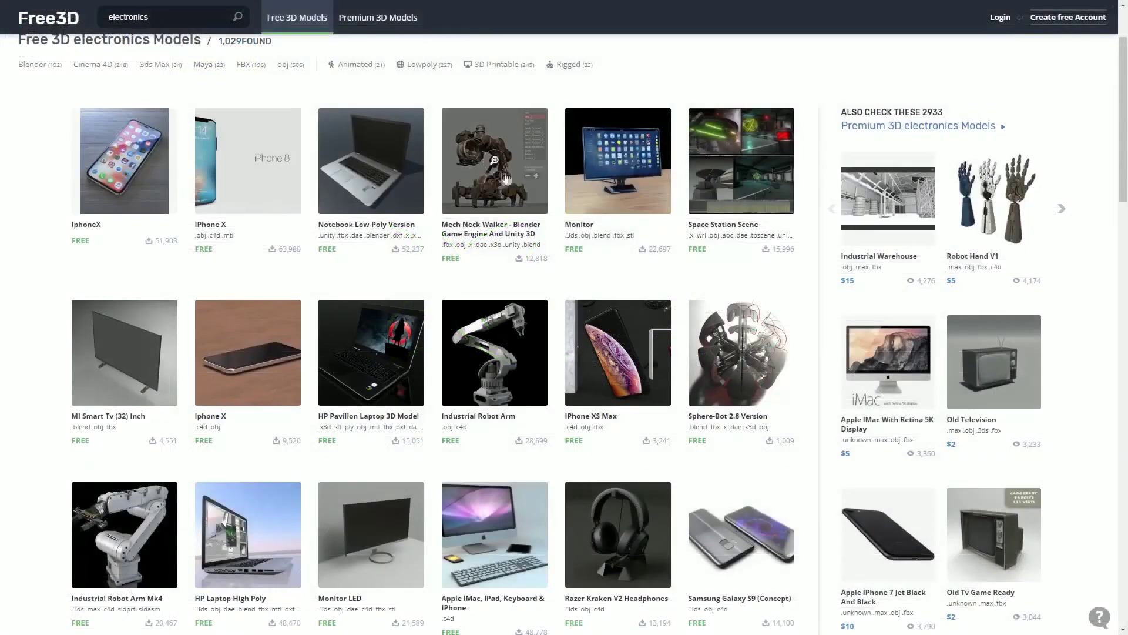
Browse the Mech Neck Walker model on Free3D and the featured iClone packs in the Reallusion Content Store.
left_click(495, 178)
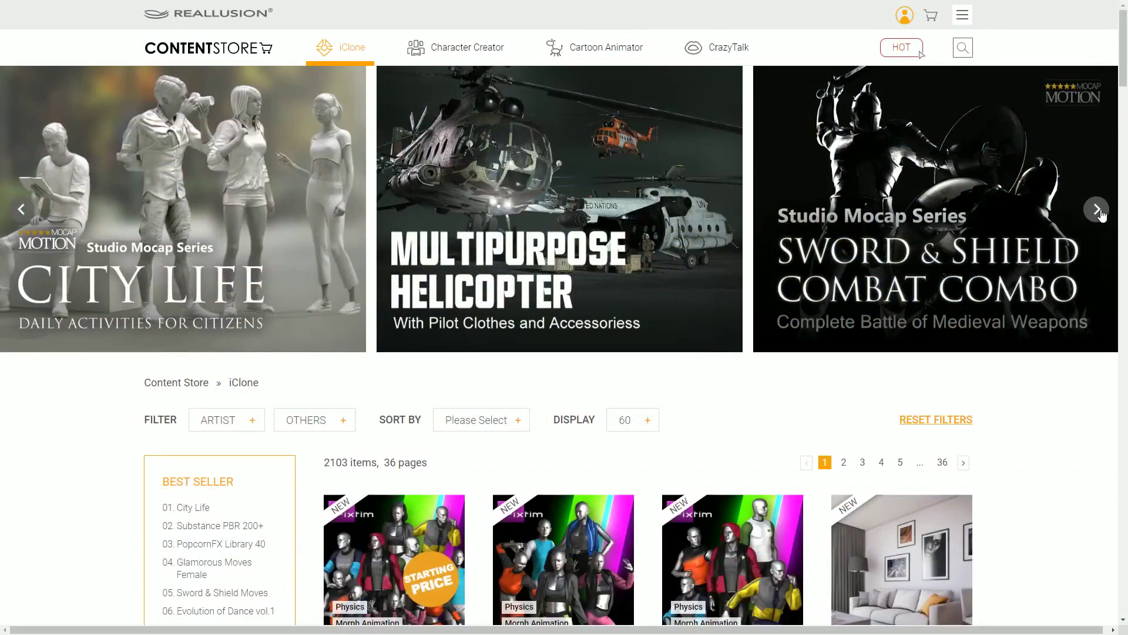
left_click(1096, 209)
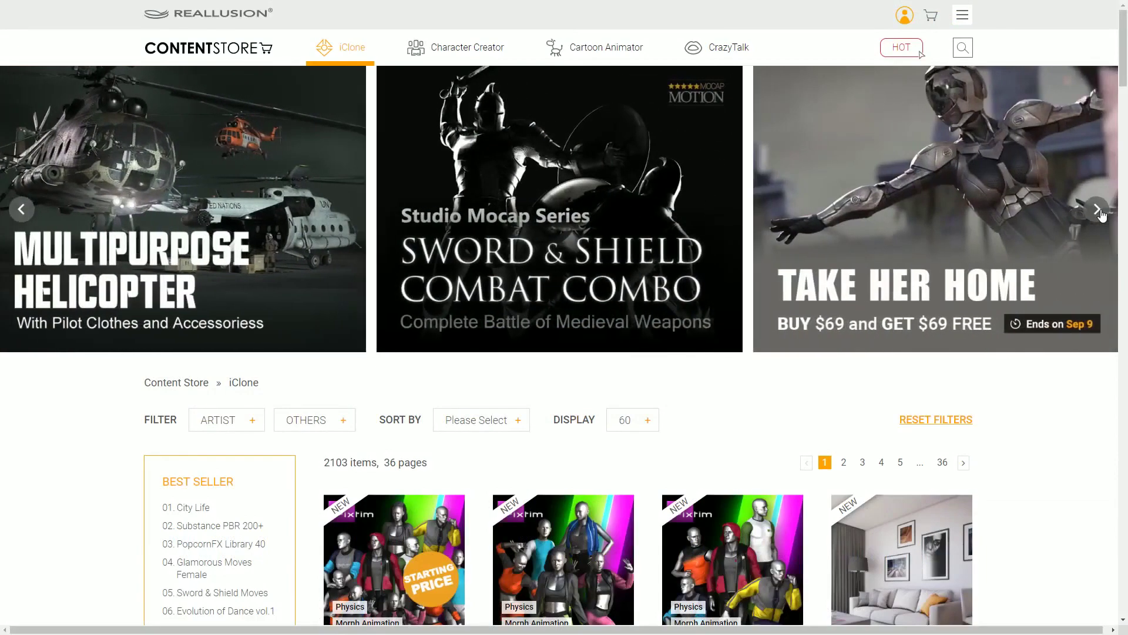
left_click(1098, 212)
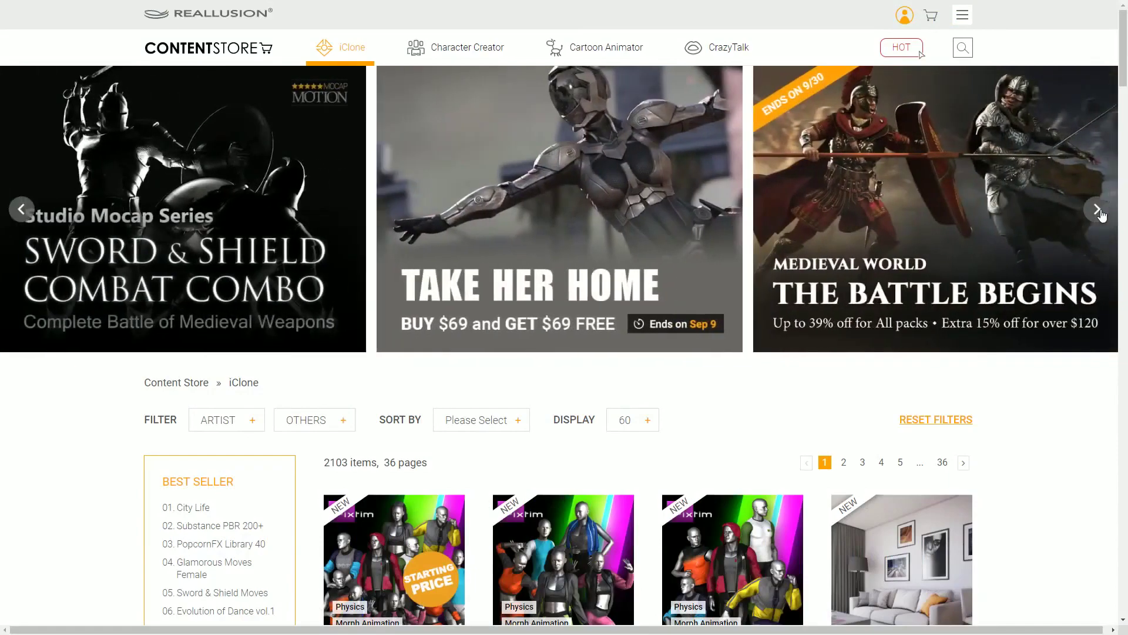
left_click(1098, 210)
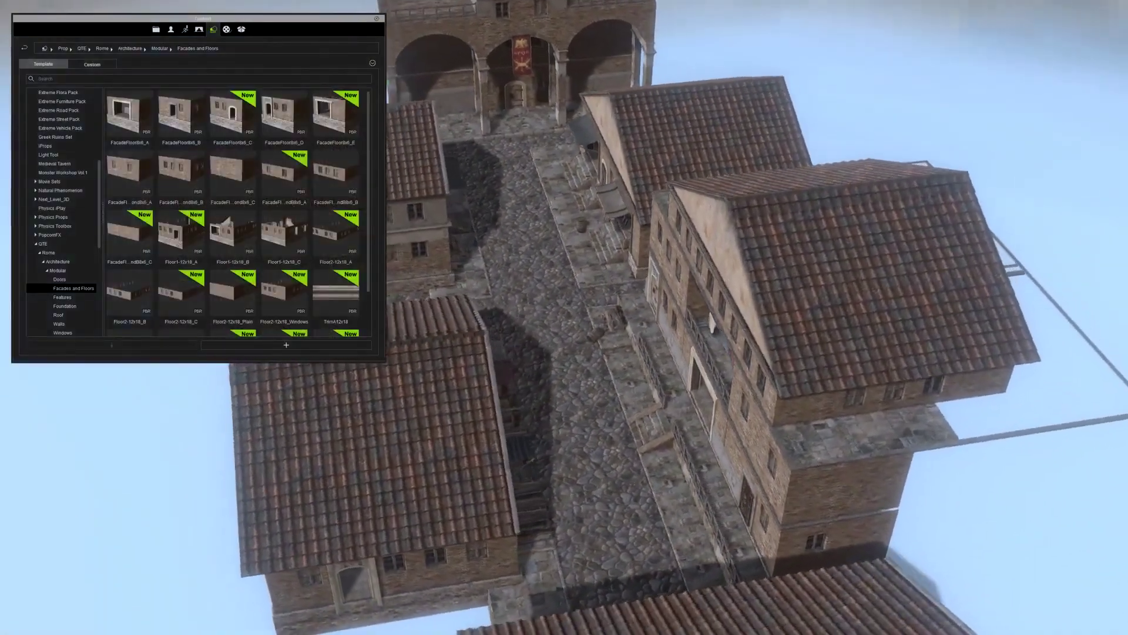
Browse the Rome content library's modular roof and wall pieces and its architectural props in iClone.
left_click(59, 315)
left_click(59, 324)
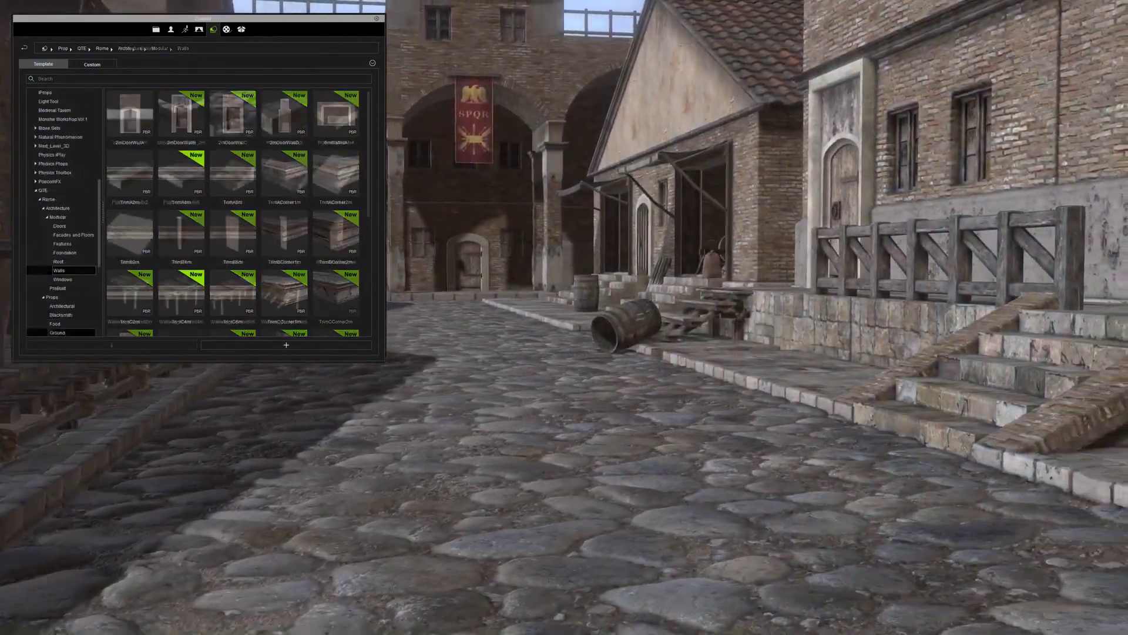
left_click(57, 332)
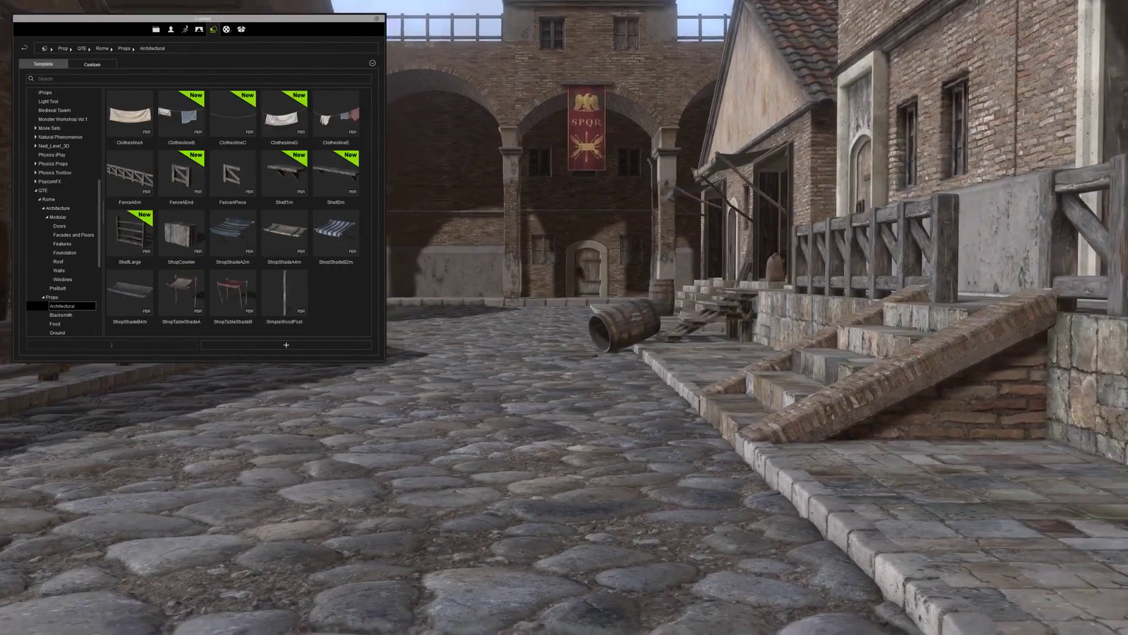
left_click(52, 296)
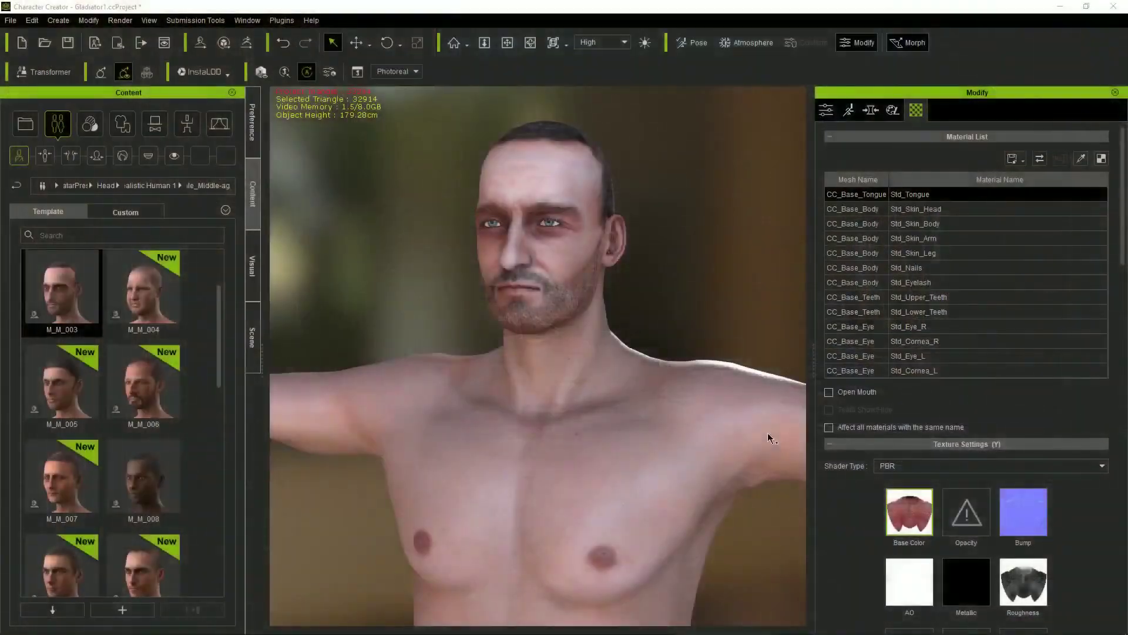
Apply the M_M_008 head preset to the character in Character Creator and give it the Eyes_03 eyes.
right_click_drag(767, 433, 810, 442)
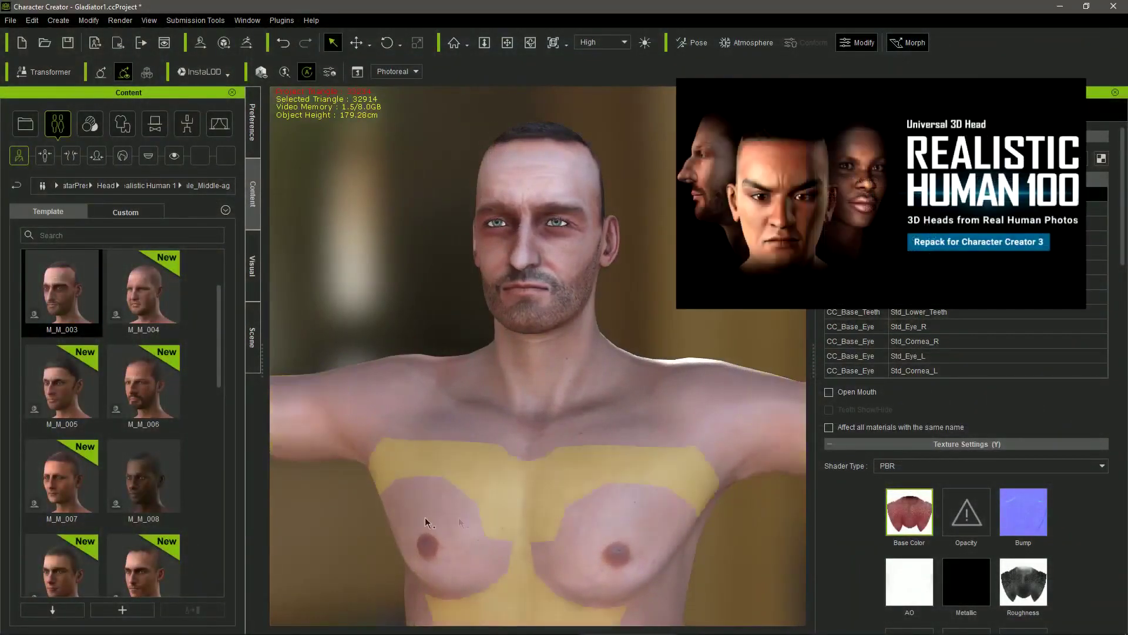
left_click_drag(147, 482, 520, 386)
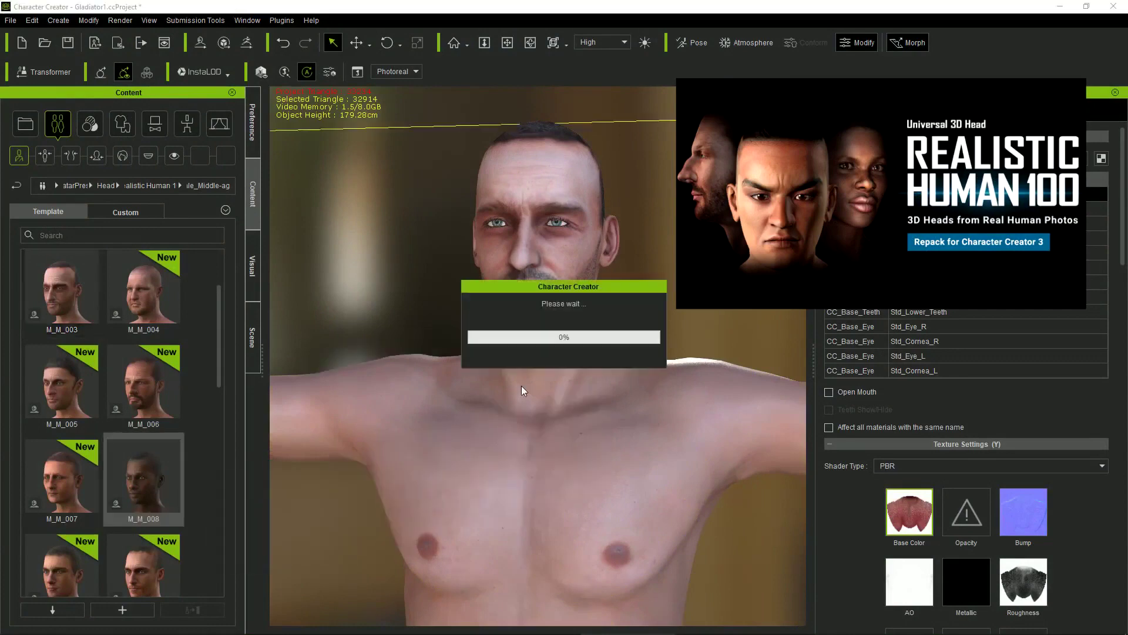
left_click(395, 254)
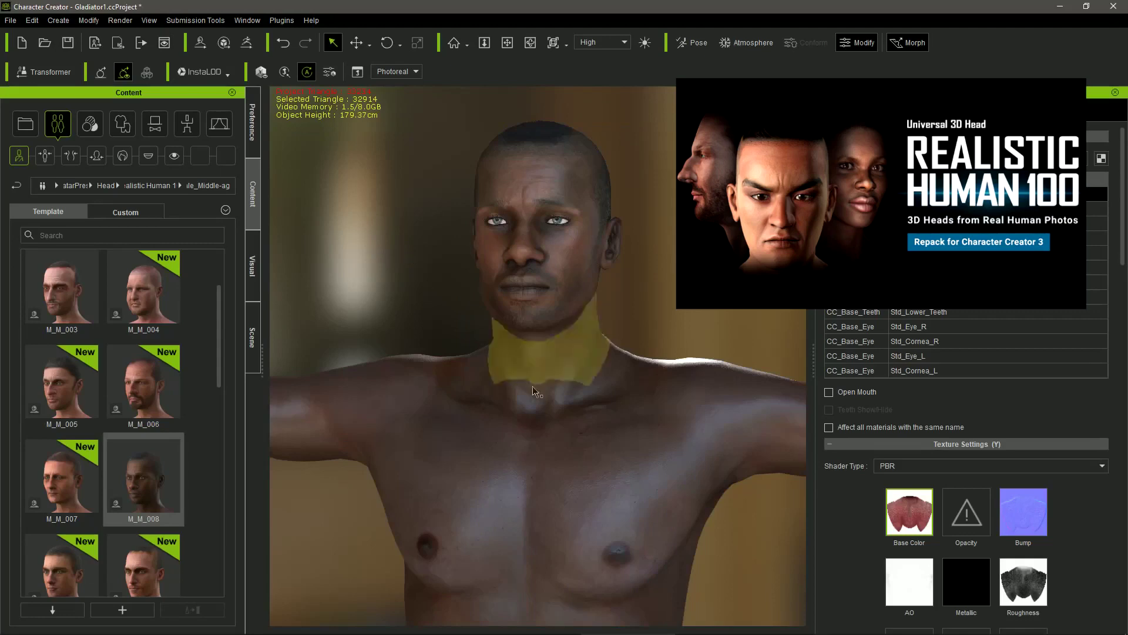
right_click_drag(612, 421, 453, 419)
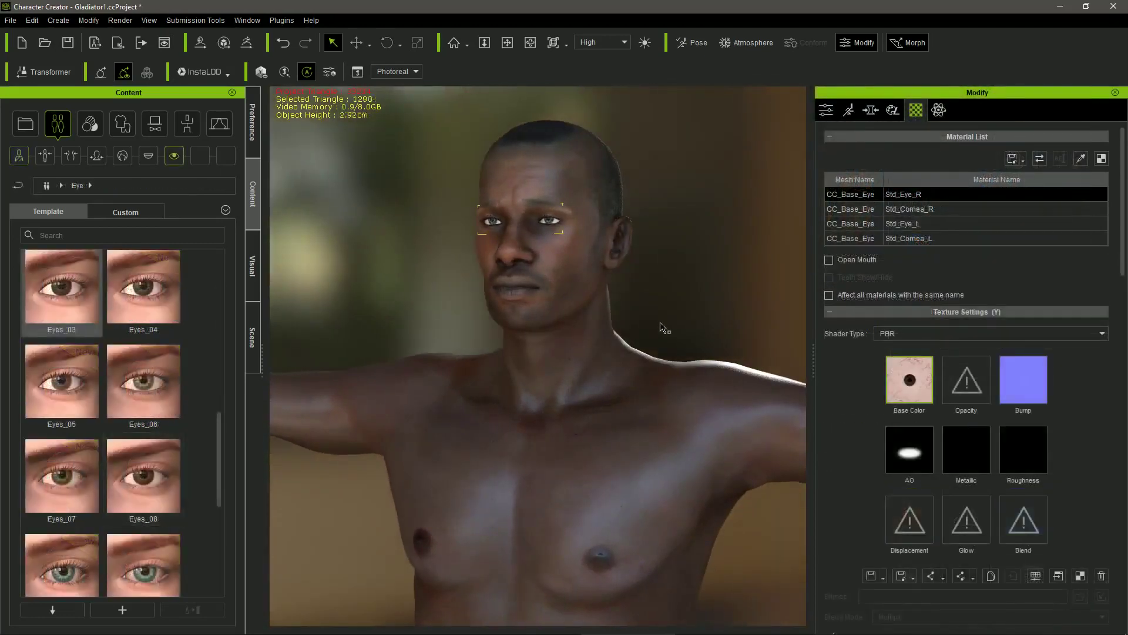
Reshape the character's face with Nose Scale 27, Chin Width 96 and Mouth Size -30.
left_click(646, 414)
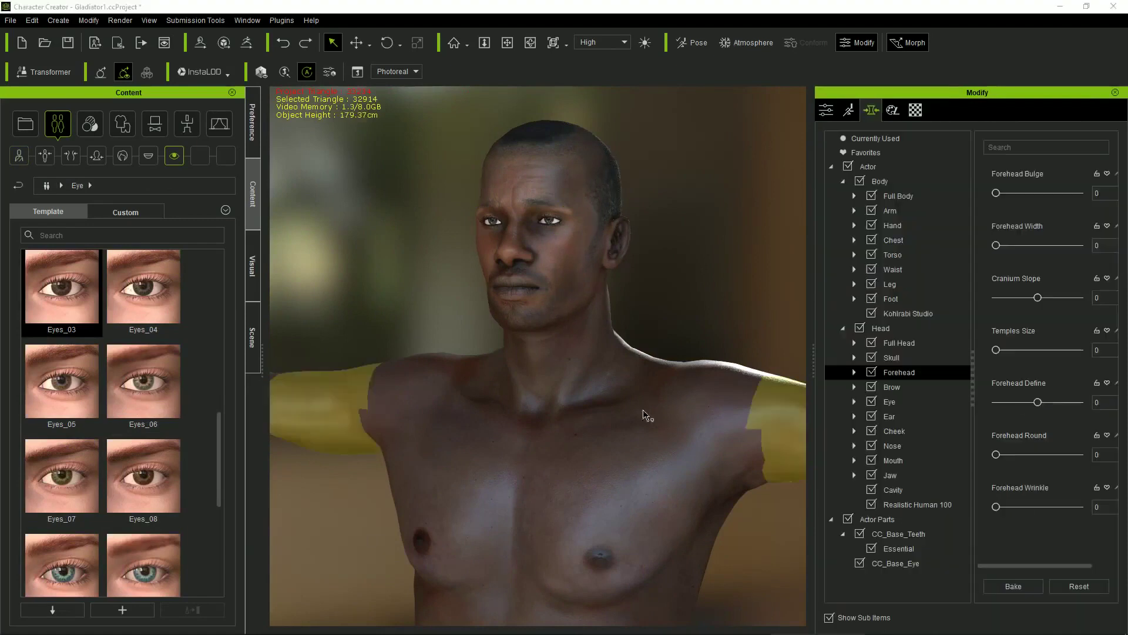
left_click(893, 445)
left_click_drag(996, 349, 1018, 352)
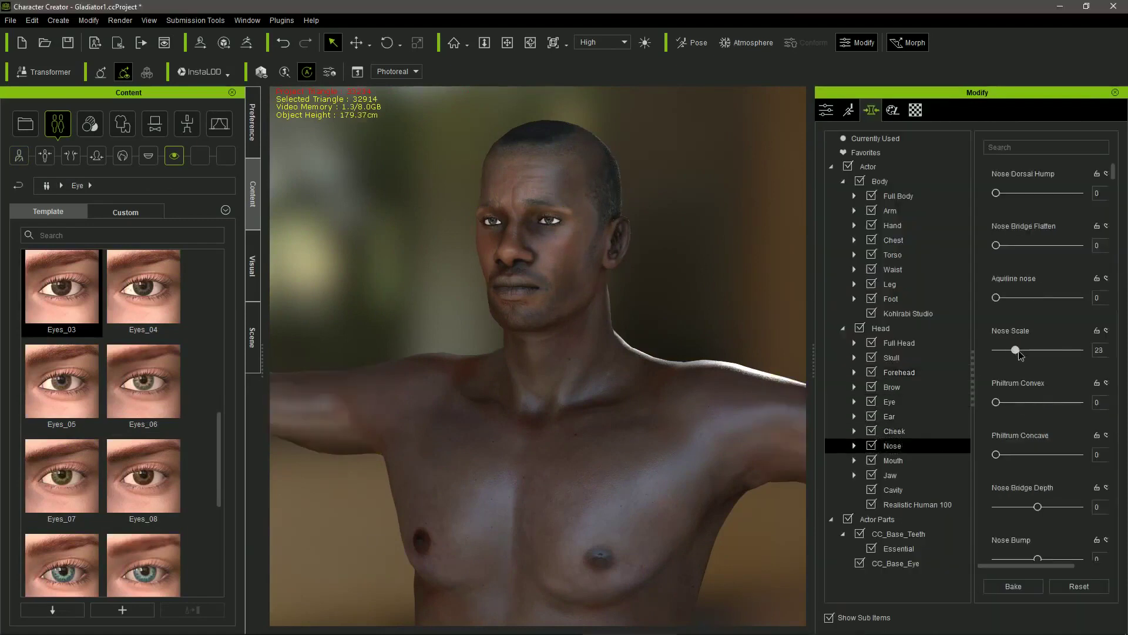
left_click(559, 281)
left_click_drag(513, 323, 747, 307)
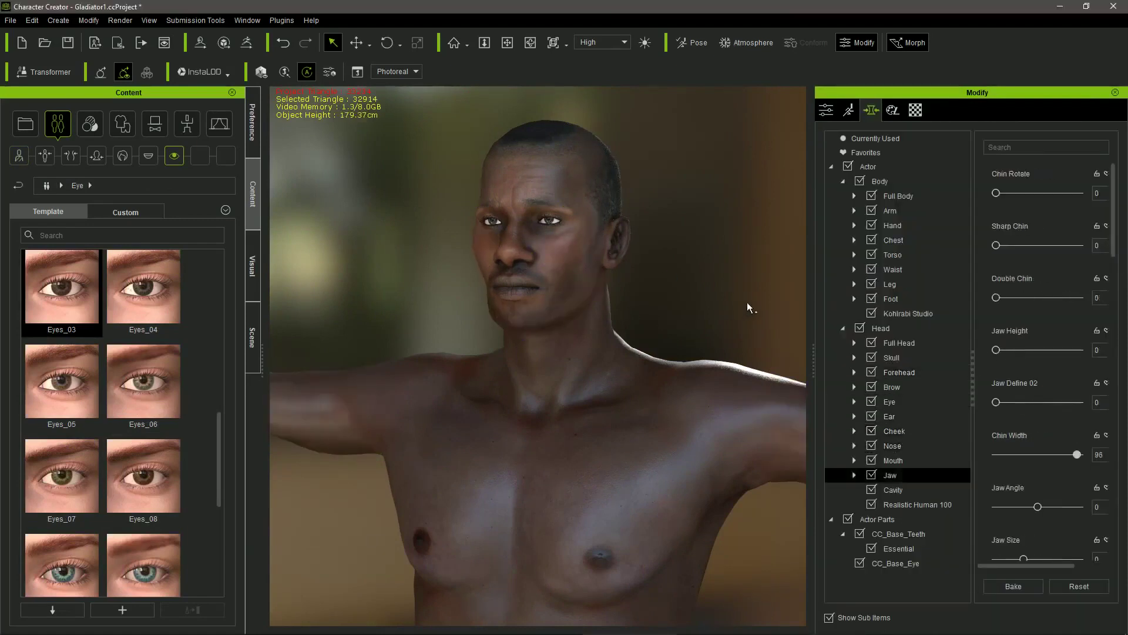
left_click_drag(503, 300, 599, 296)
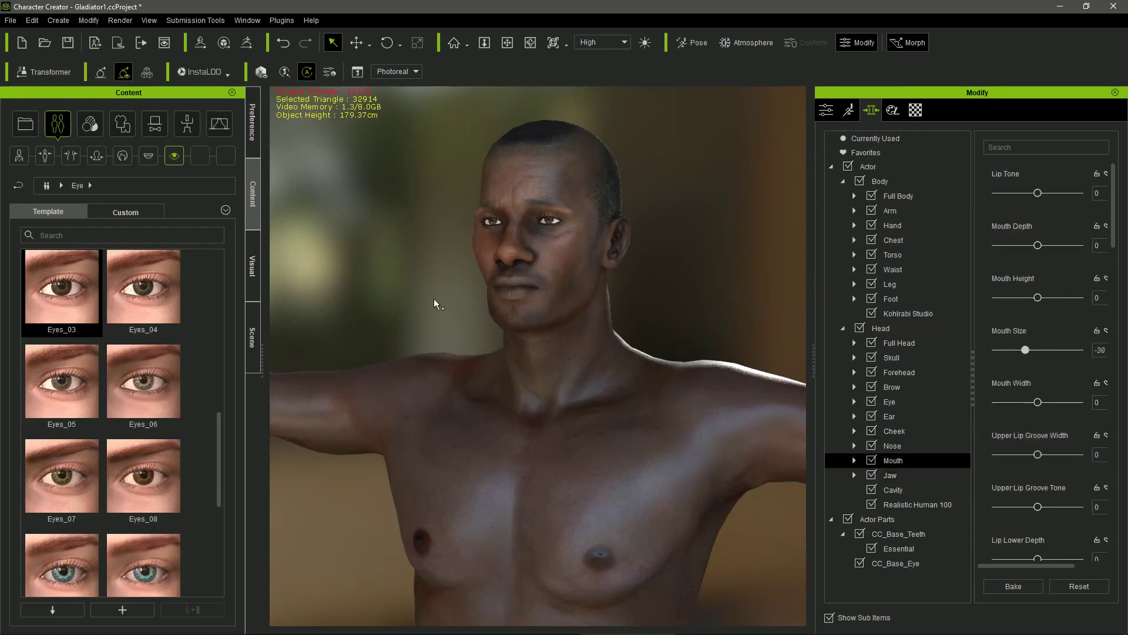
Set the character's Cheek Bones Size to 55 and Cheek Bones Height to -36.
right_click_drag(584, 302, 497, 302)
left_click(497, 302)
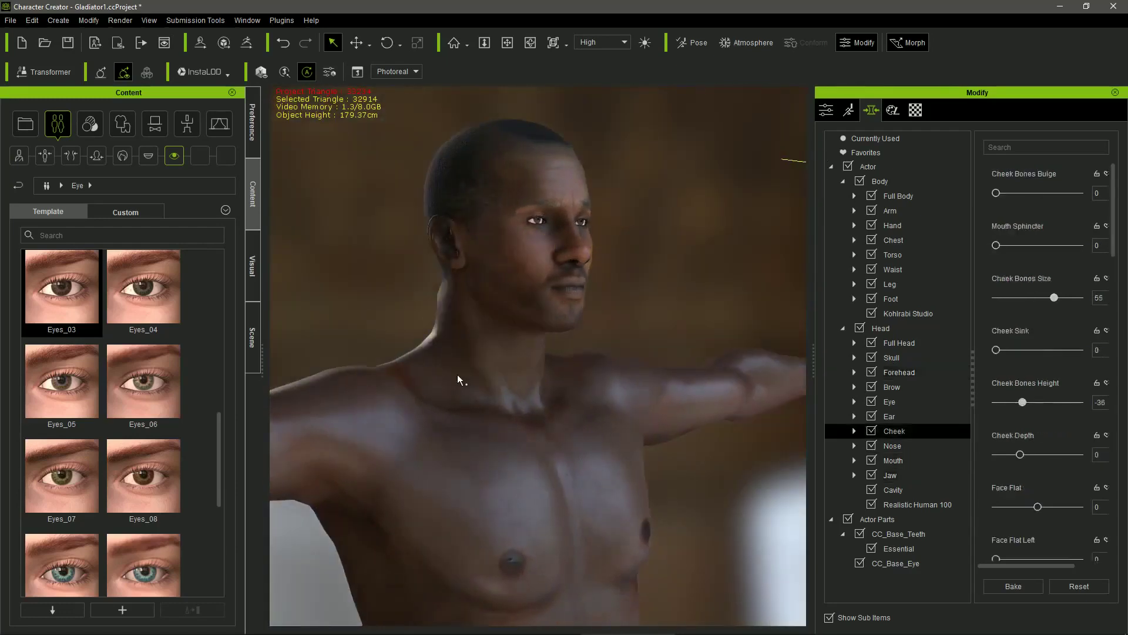
left_click(569, 259)
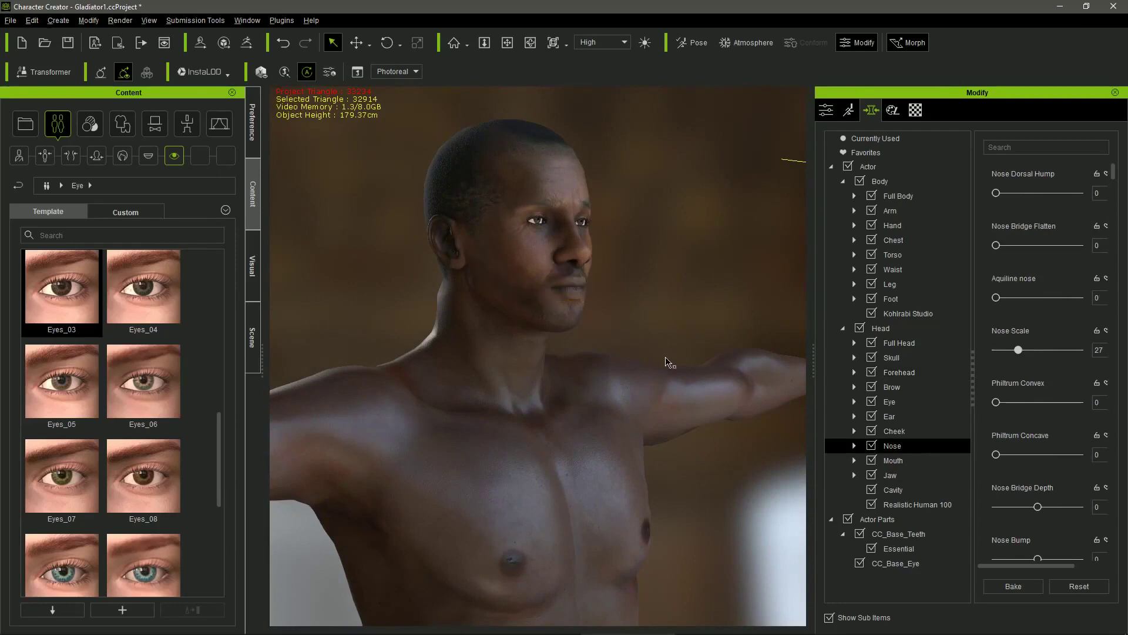
Set the Full Body morphs to Muscular 100 and Height -38.
right_click_drag(670, 362, 465, 371)
scroll(464, 371, "down", 5)
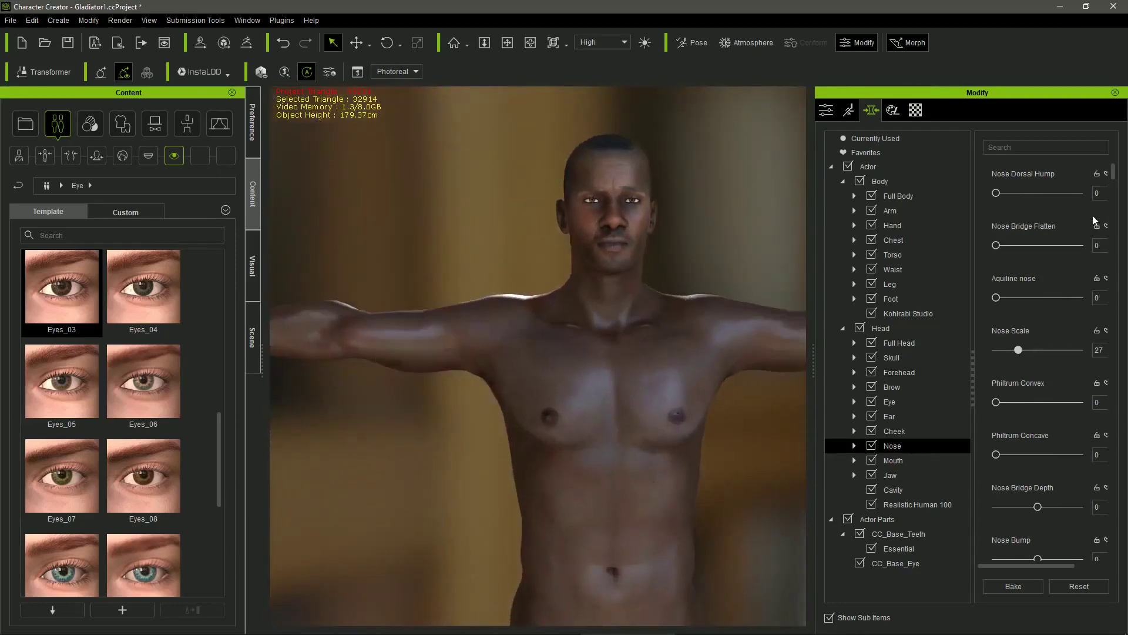
left_click(898, 195)
scroll(1045, 332, "down", 8)
left_click_drag(1025, 386, 1075, 388)
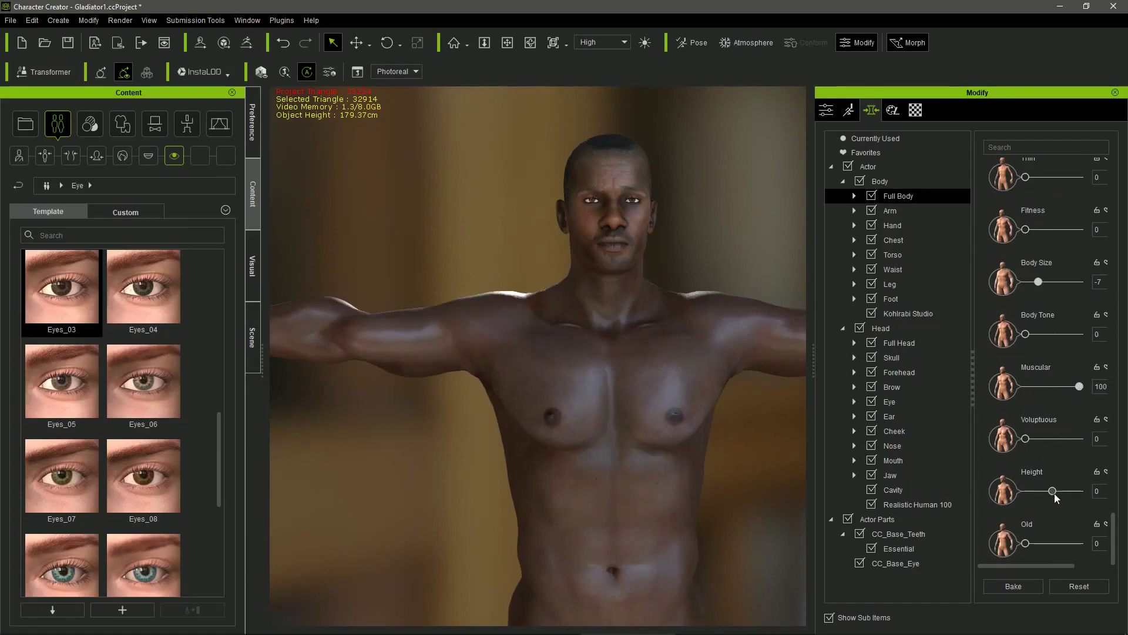
left_click_drag(1054, 493, 1045, 492)
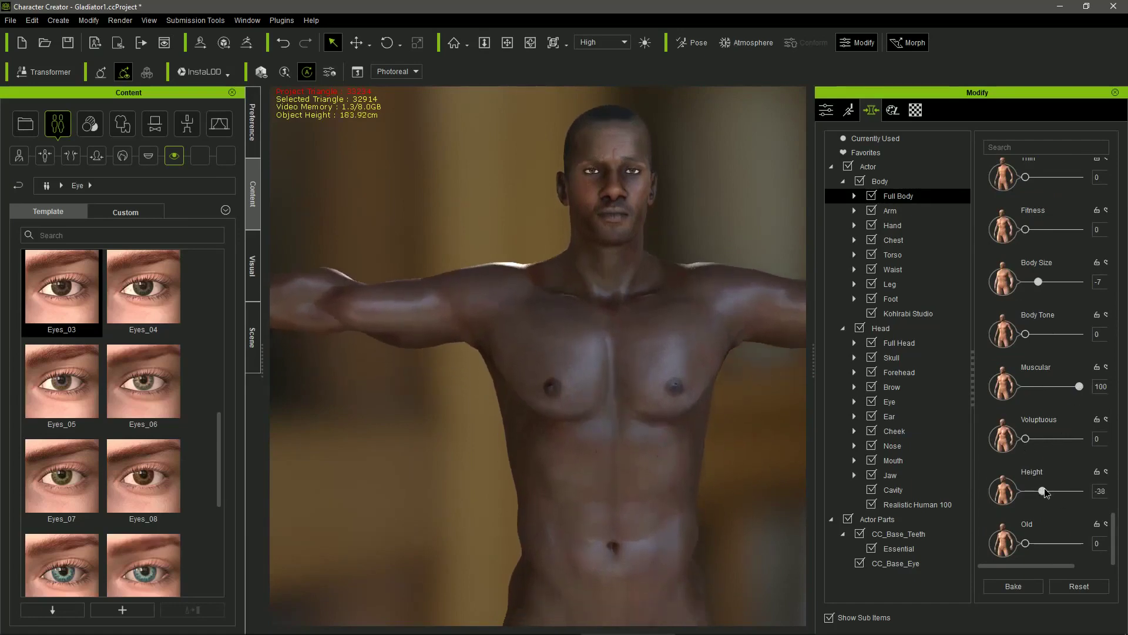
right_click_drag(623, 364, 605, 349)
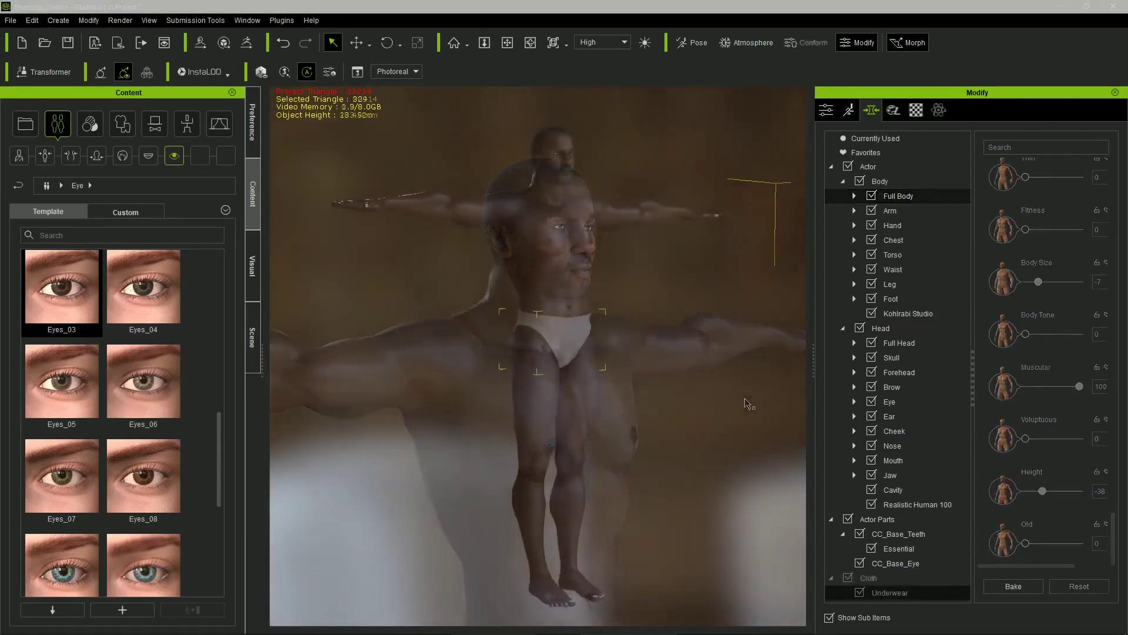
Dress the gladiator in the Hoplomacus_Skirt, Retiarius_Arm, Dimachaeri_Legs and Centurion_Boots.
left_click_drag(742, 398, 574, 377)
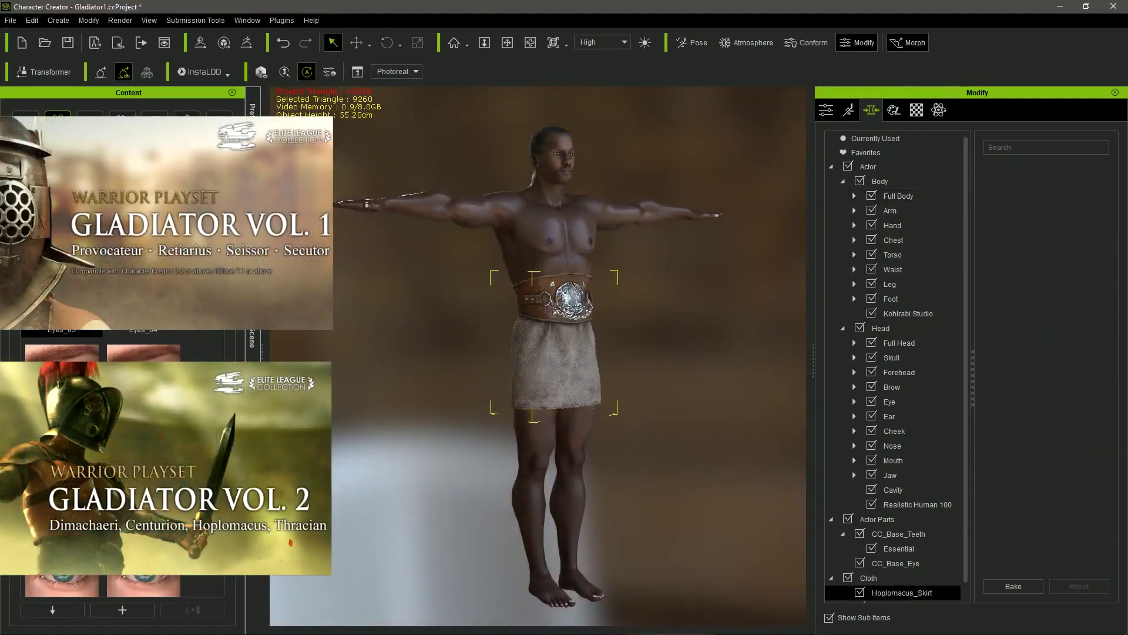
left_click_drag(477, 261, 574, 214)
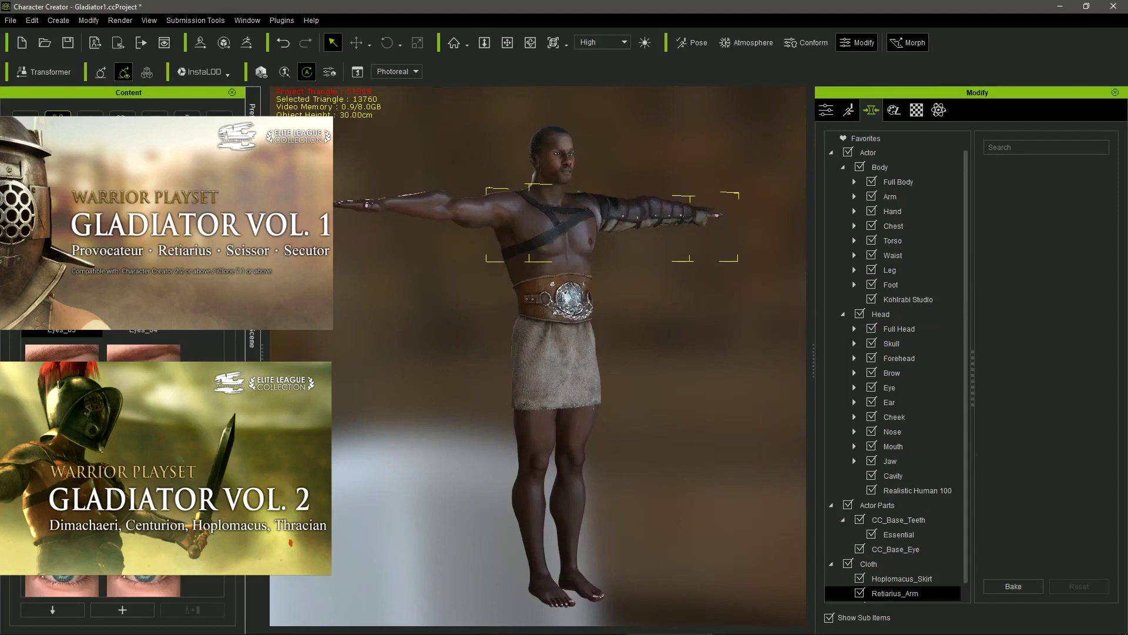
left_click_drag(143, 352, 563, 408)
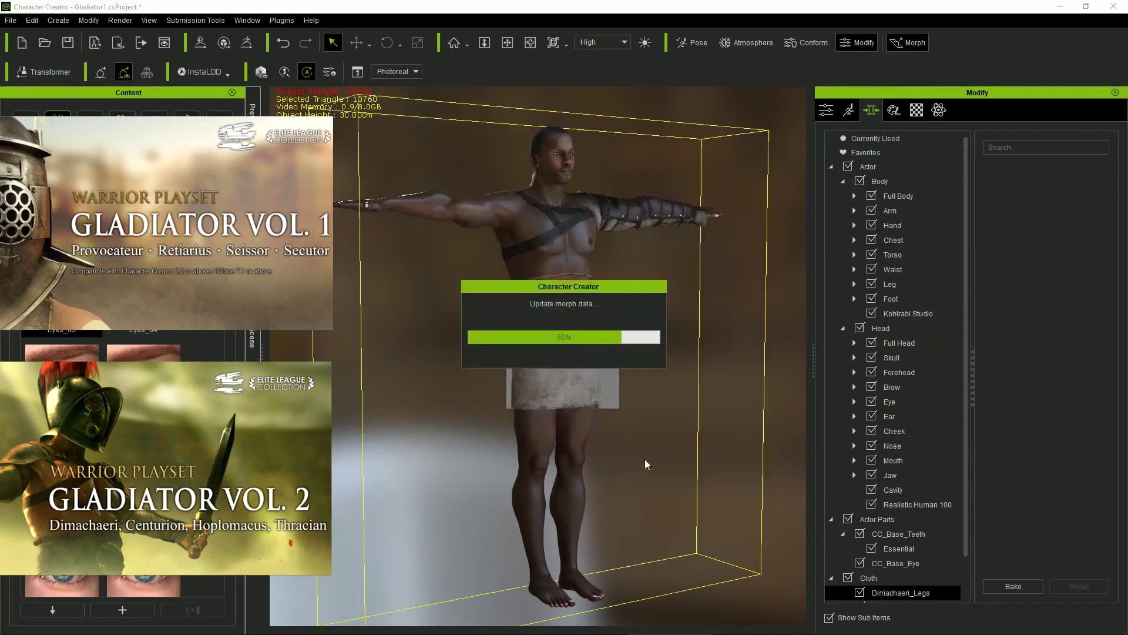
left_click_drag(143, 353, 552, 365)
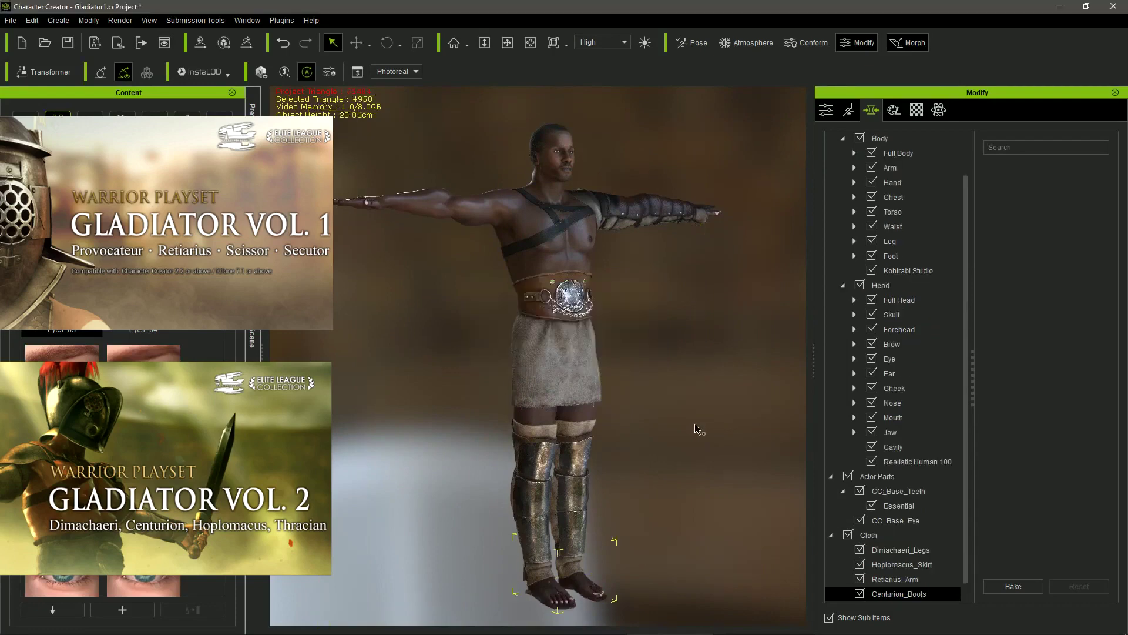
Equip the gladiator with the Centurion_Helmet and the Gladius_b sword.
left_click_drag(143, 352, 570, 222)
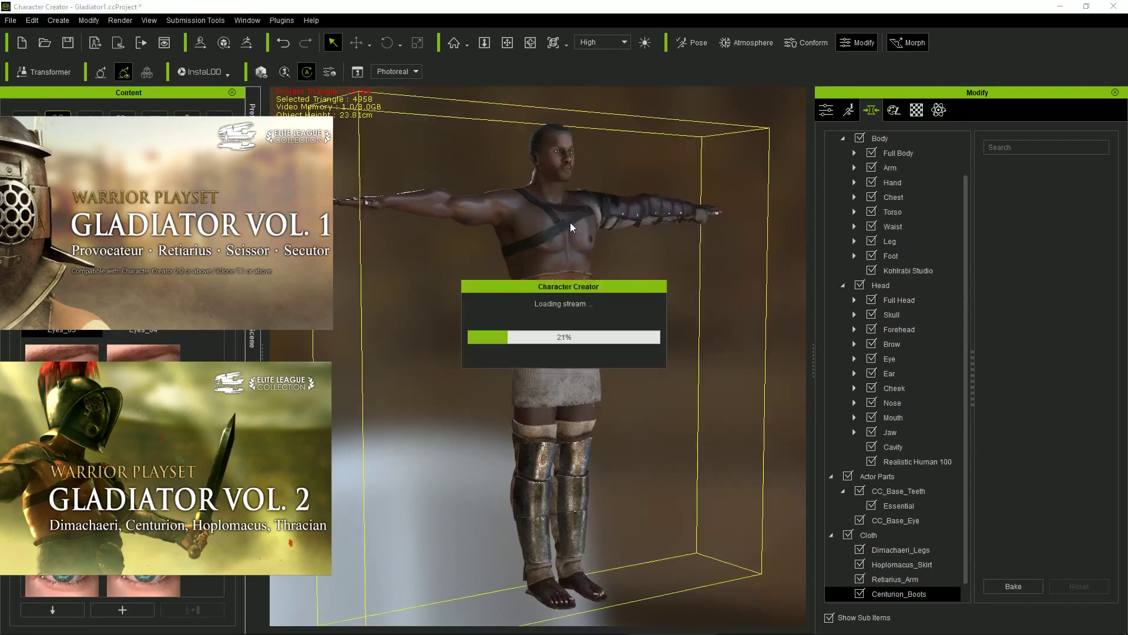
left_click(579, 319)
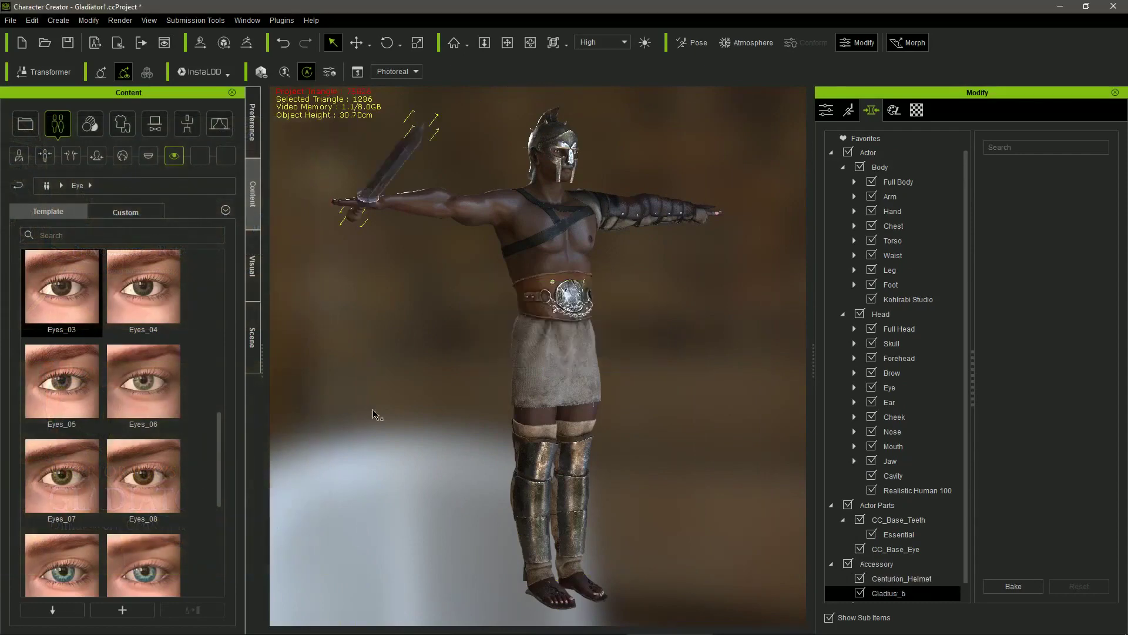
left_click_drag(0, 376, 550, 256)
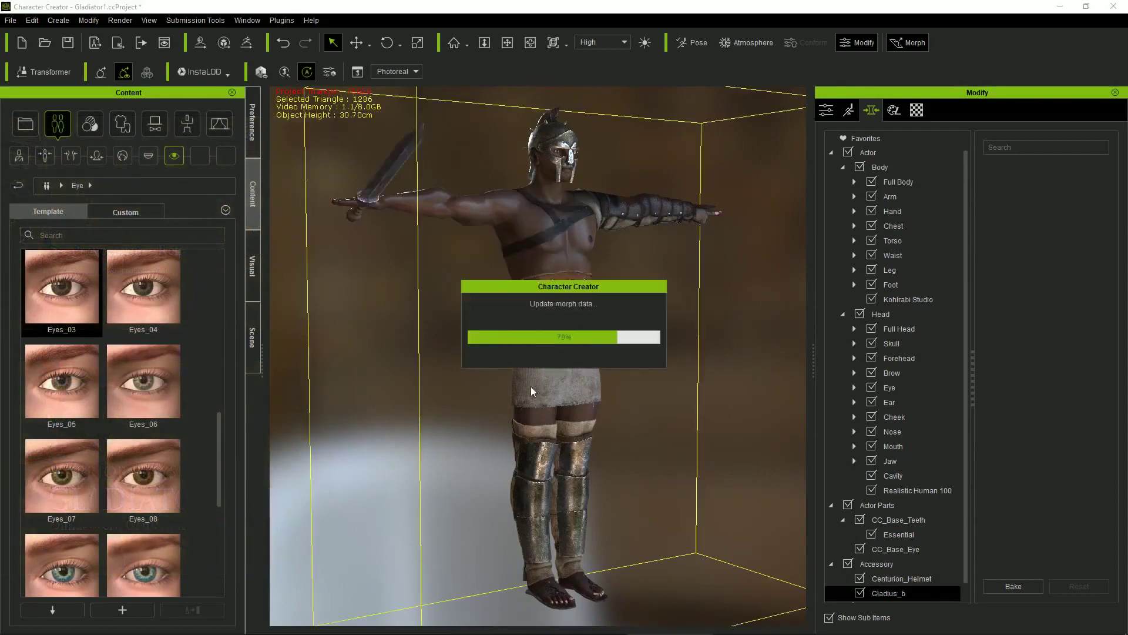
left_click(533, 392)
Examine the armoured Roman Soldier character with his sword and shield from different sides.
mouse_move(1026, 311)
left_mouse_down()
mouse_move(1059, 324)
mouse_move(1035, 317)
left_mouse_up()
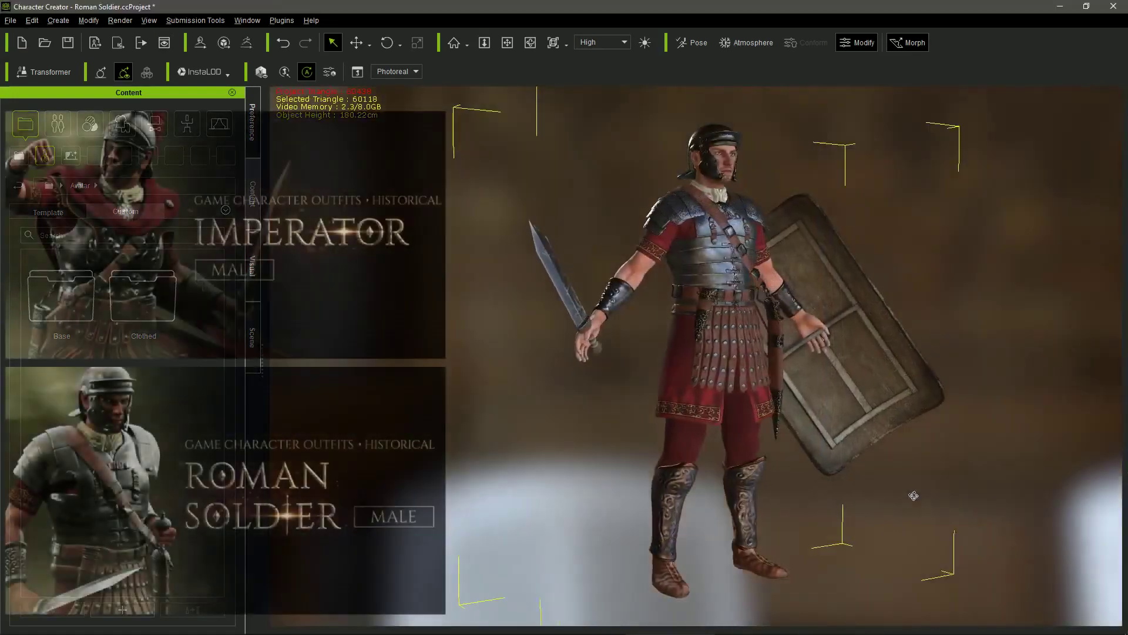
right_click_drag(913, 495, 382, 514)
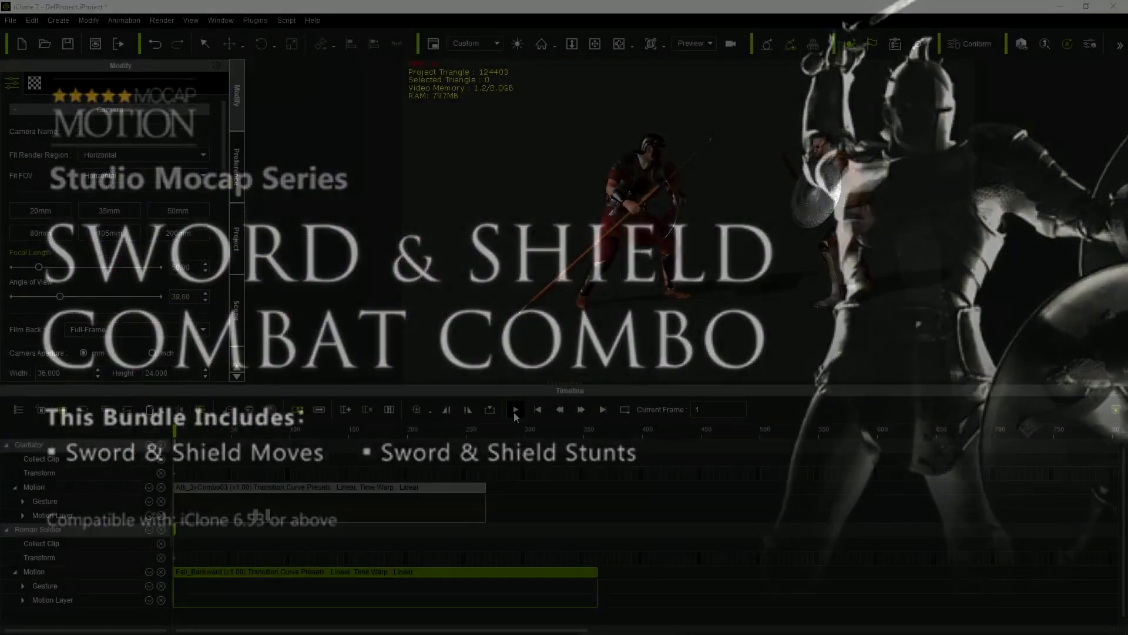
Play back the Gladiator and Roman Soldier fight in iClone and return to the moment of the strike.
left_click(515, 410)
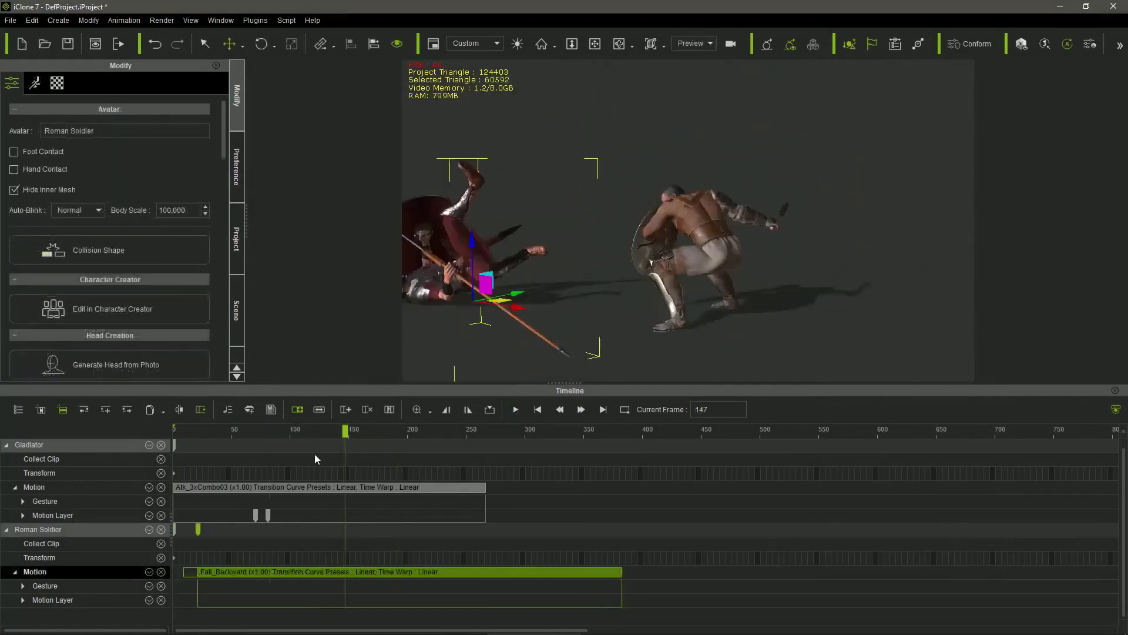
left_click_drag(343, 431, 268, 422)
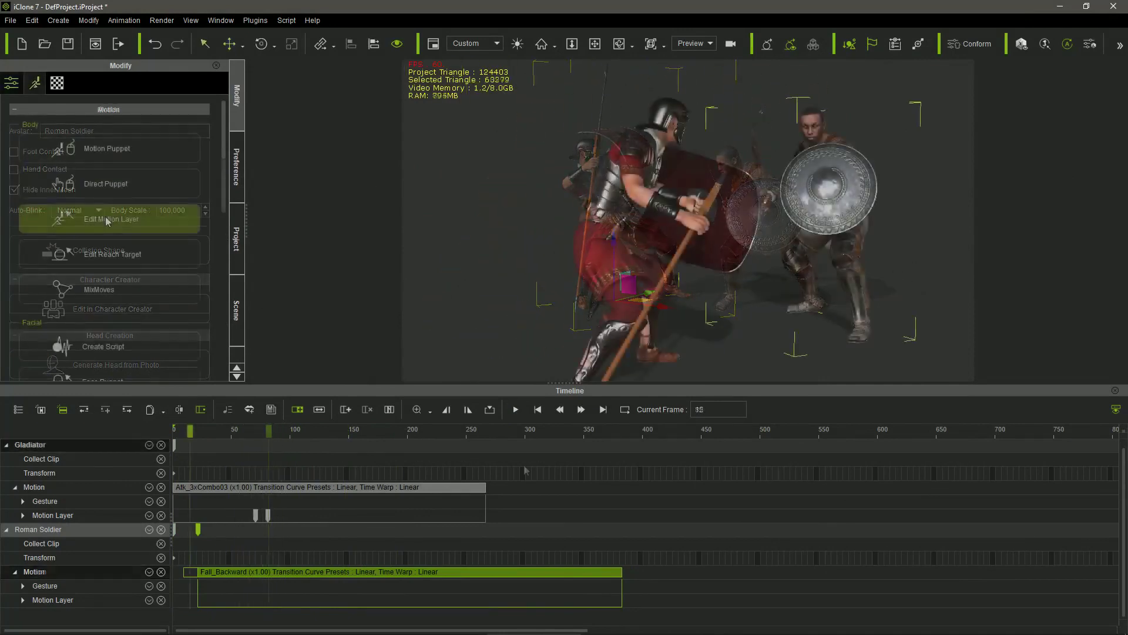
Use Edit Motion Layer at frame 76 to rotate the Gladiator's right arm so the sword reaches toward the Roman Soldier.
left_click(108, 219)
left_click_drag(190, 432, 262, 443)
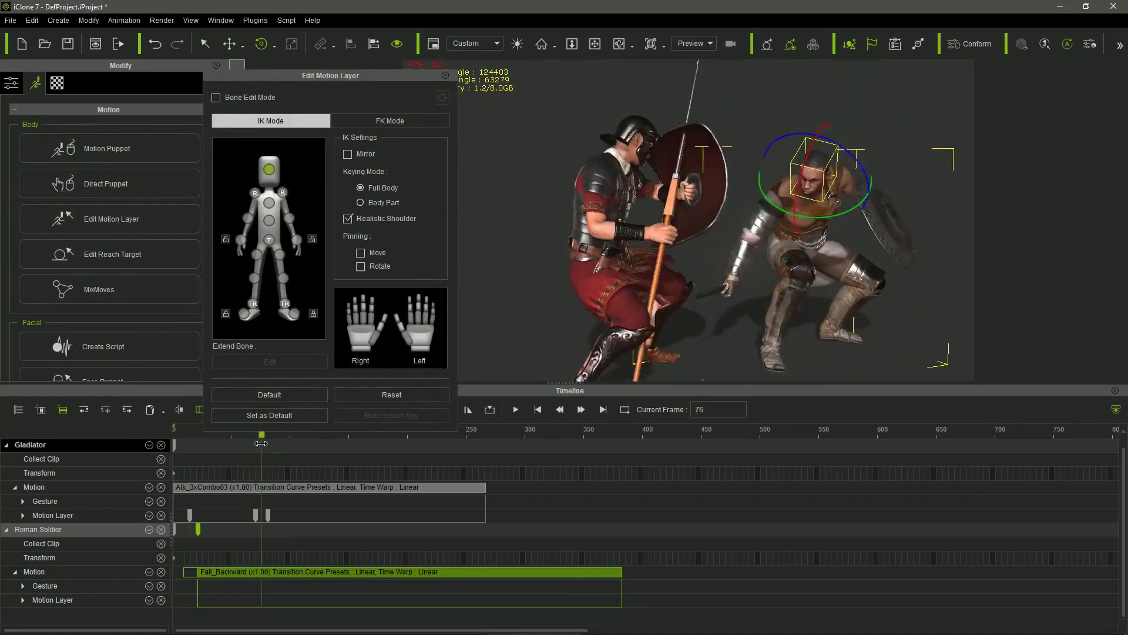
left_click(774, 250)
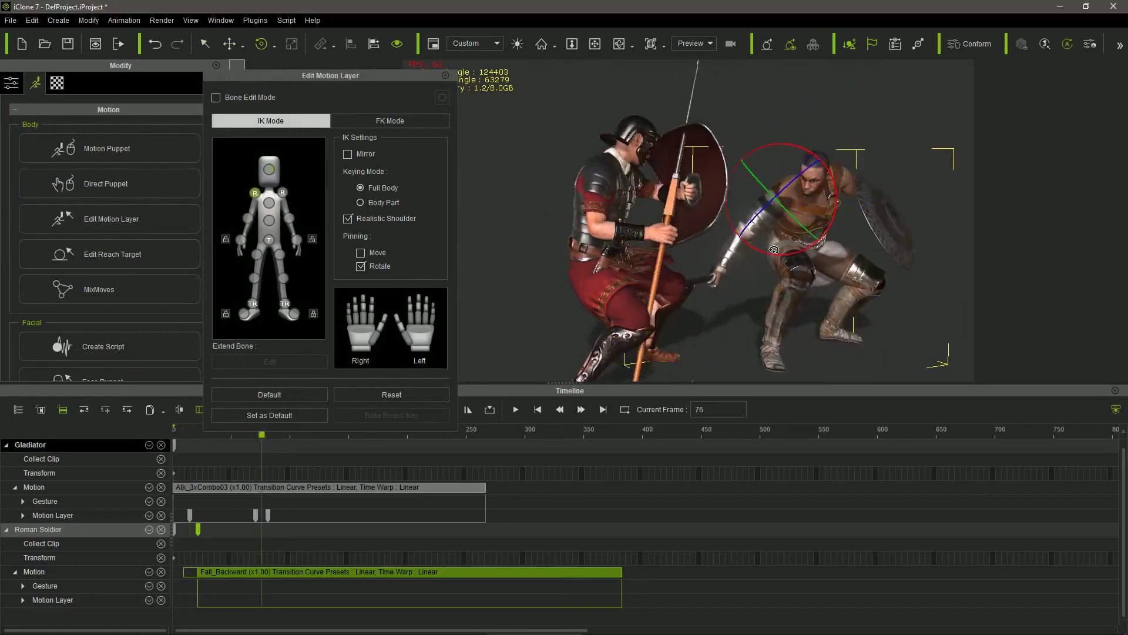
left_click(742, 193)
left_click_drag(262, 436, 272, 436)
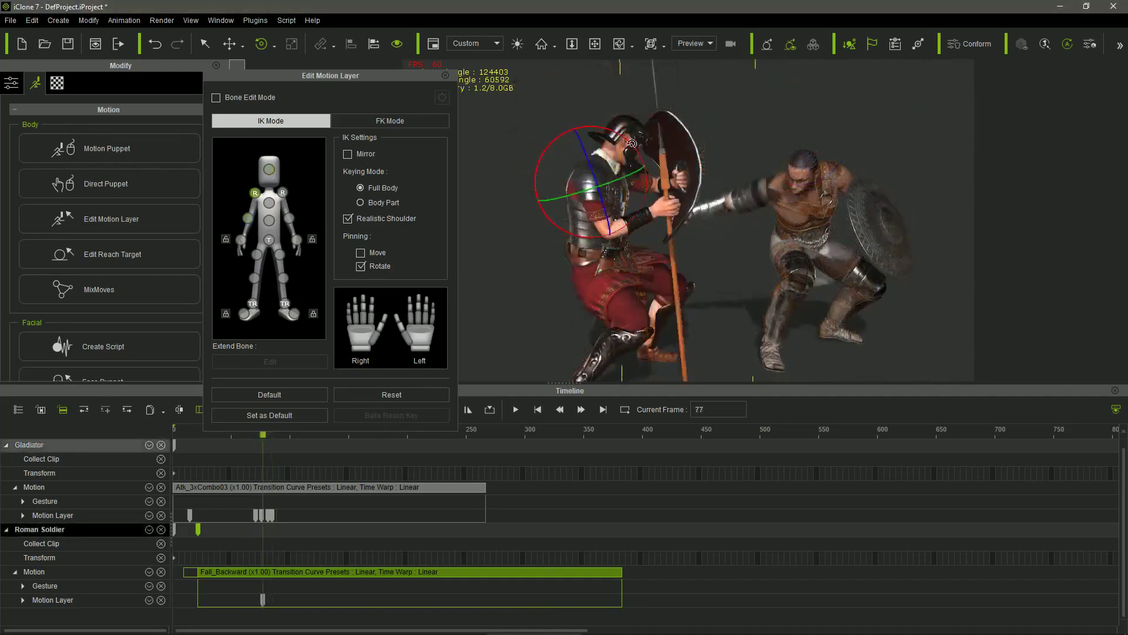
Rotate the Roman Soldier's right shoulder at frame 77 to lean the spear back, and return to an earlier frame.
left_click_drag(611, 176, 574, 207)
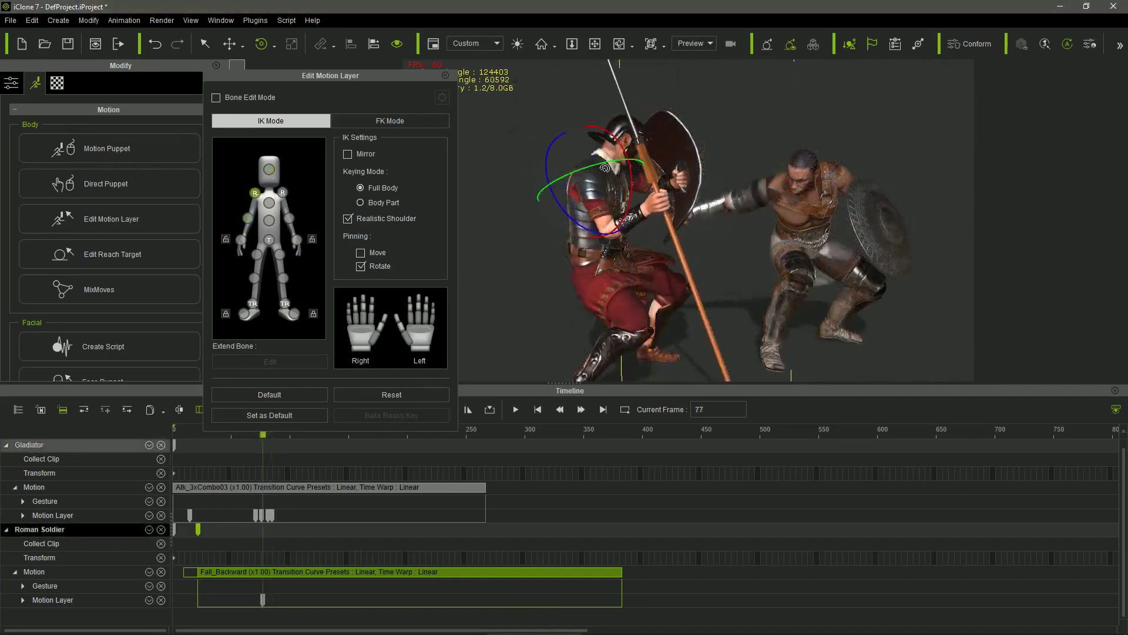
left_click_drag(605, 168, 563, 216)
left_click_drag(264, 434, 226, 428)
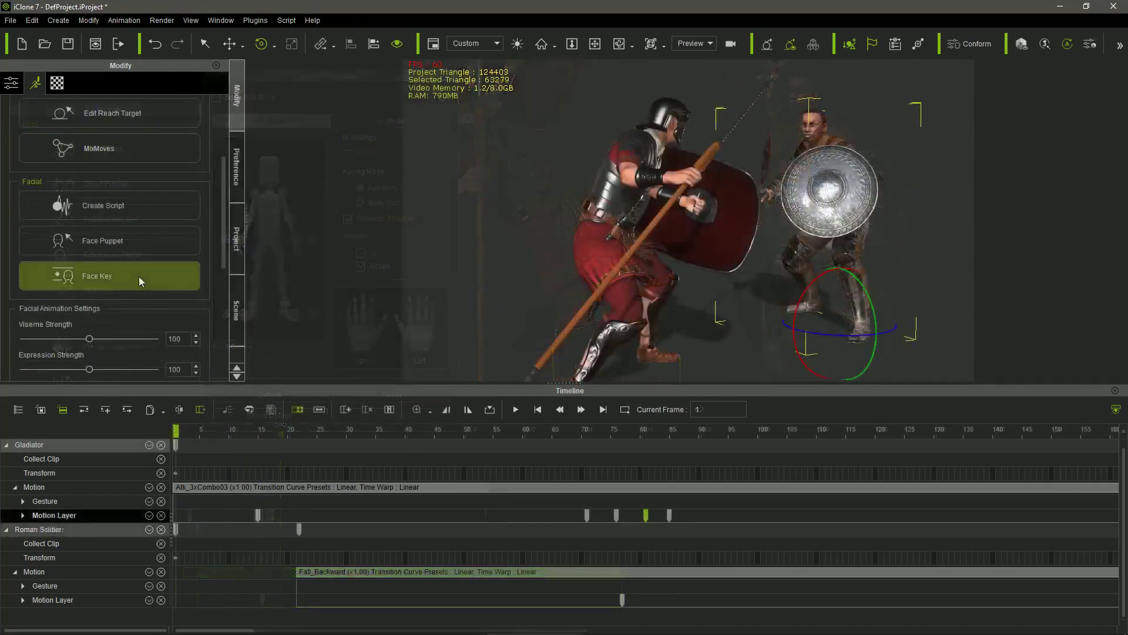
Use Face Key to give the Gladiator the Angry_11 expression from the 03-Angry style at frame 1, with reduced Expressiveness.
left_click(139, 276)
left_click_drag(351, 118, 388, 84)
left_click(346, 108)
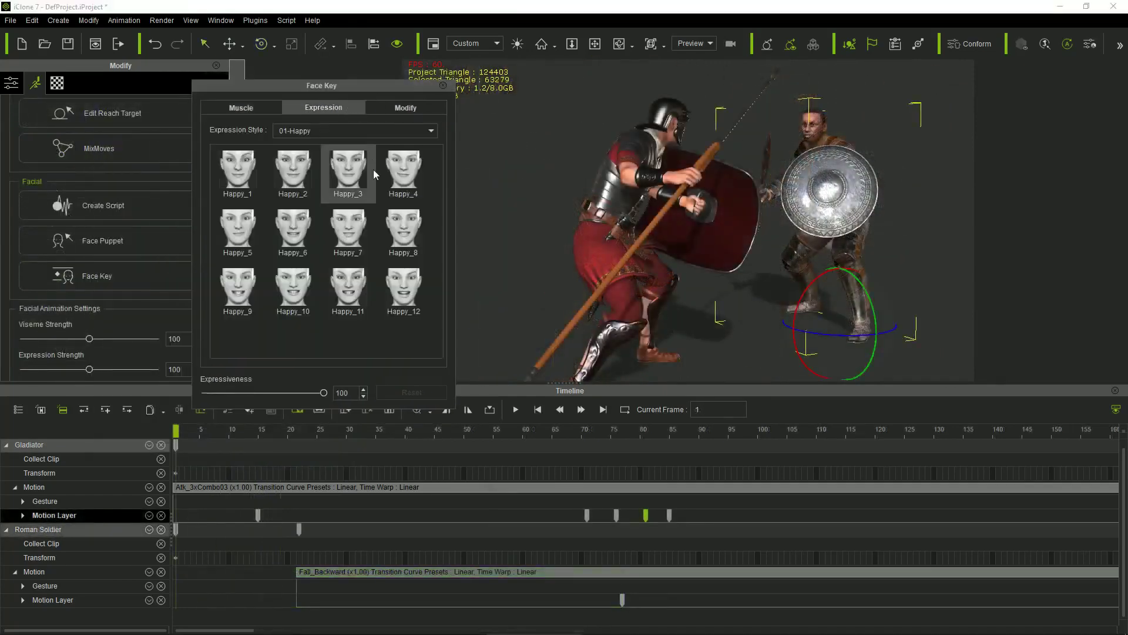
left_click(311, 132)
left_click(296, 159)
left_click(358, 289)
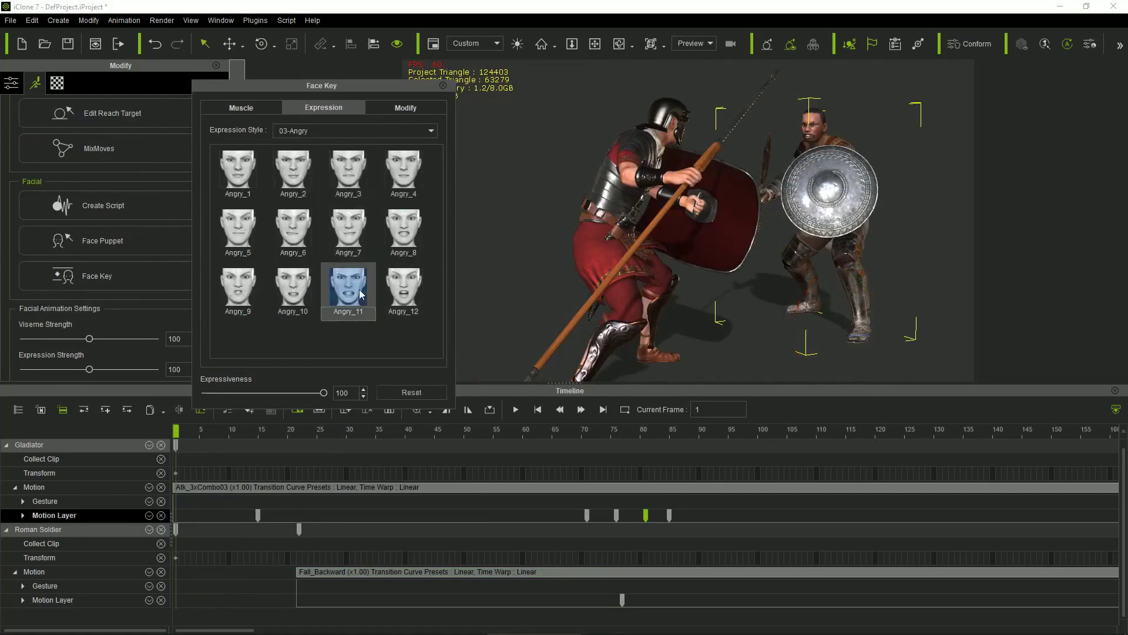
left_click_drag(326, 390, 281, 403)
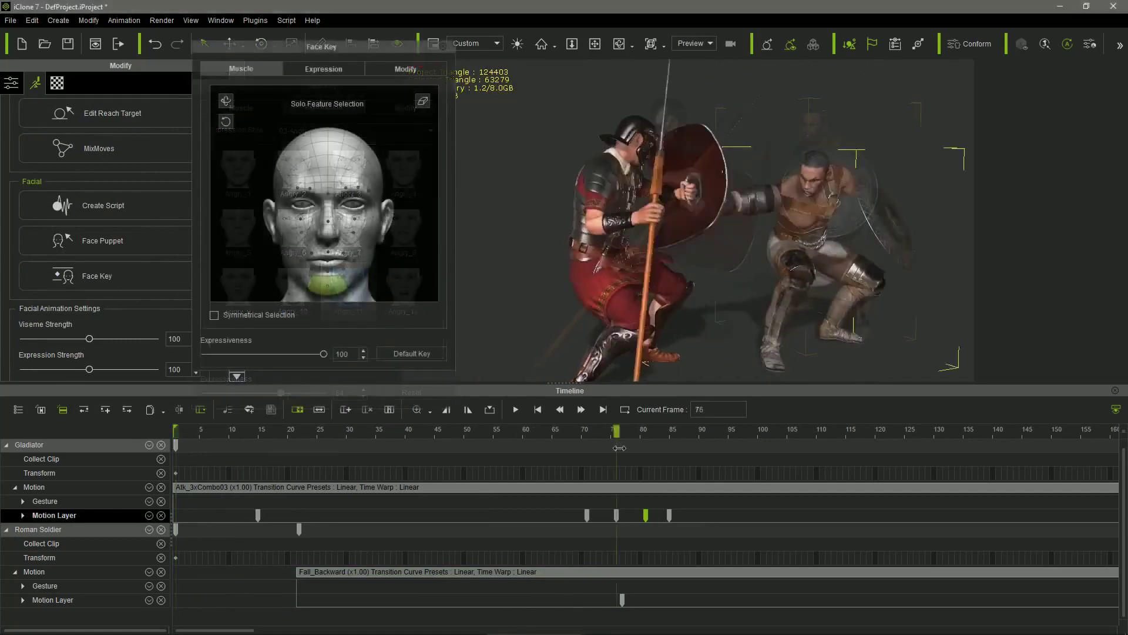
Move to frame 83 and choose an expression style for the Gladiator's face at that moment.
left_click_drag(620, 447, 662, 452)
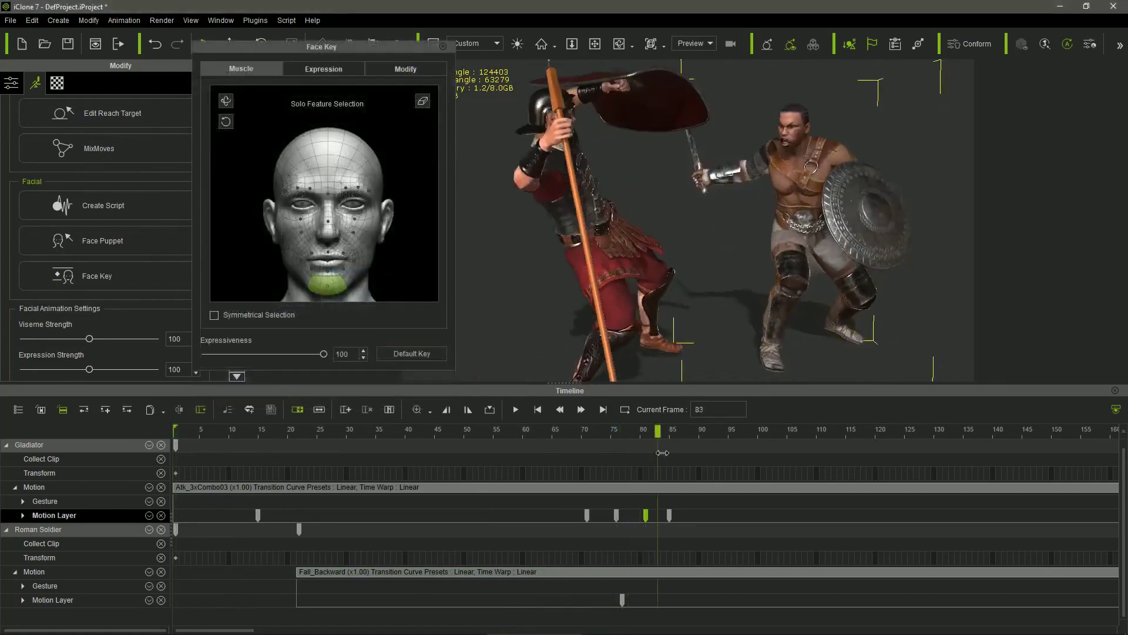
left_click(323, 68)
left_click(350, 93)
left_click(352, 128)
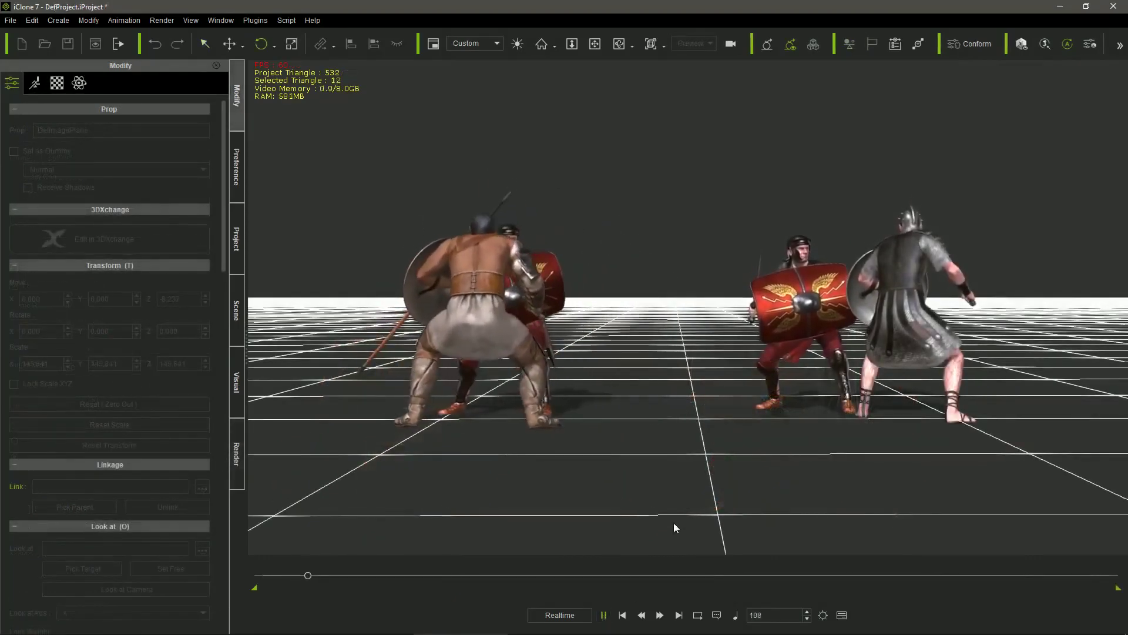
Pause the fight playback of the two soldier and gladiator pairs, examine their poses, and resume playing.
left_click(603, 615)
mouse_move(680, 448)
left_mouse_down()
mouse_move(715, 453)
mouse_move(676, 459)
left_mouse_up()
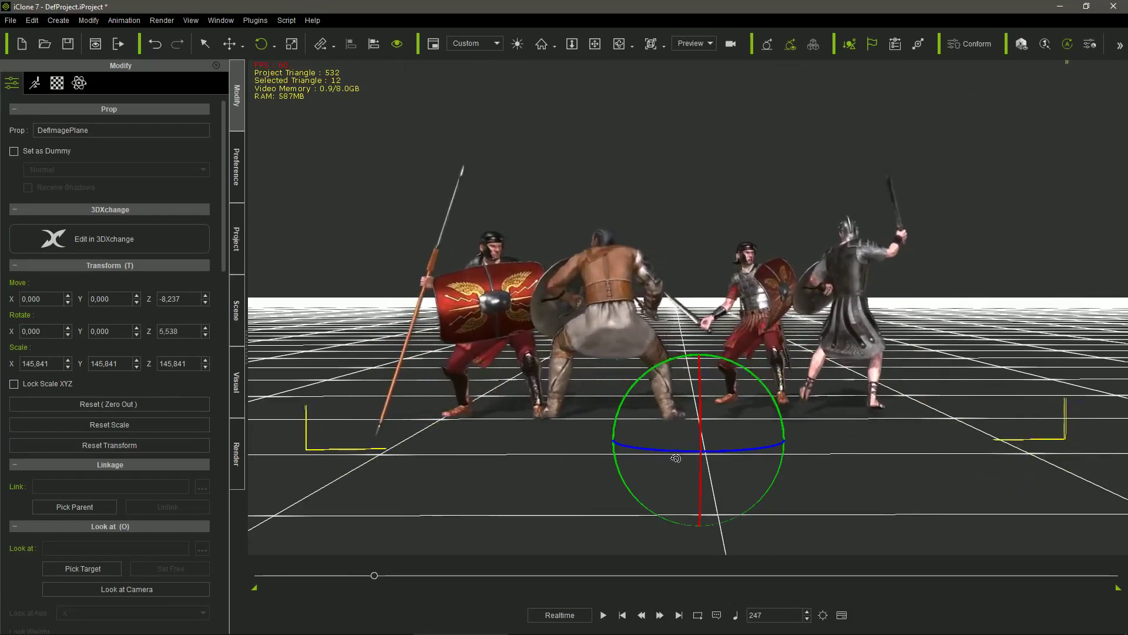
left_click(604, 615)
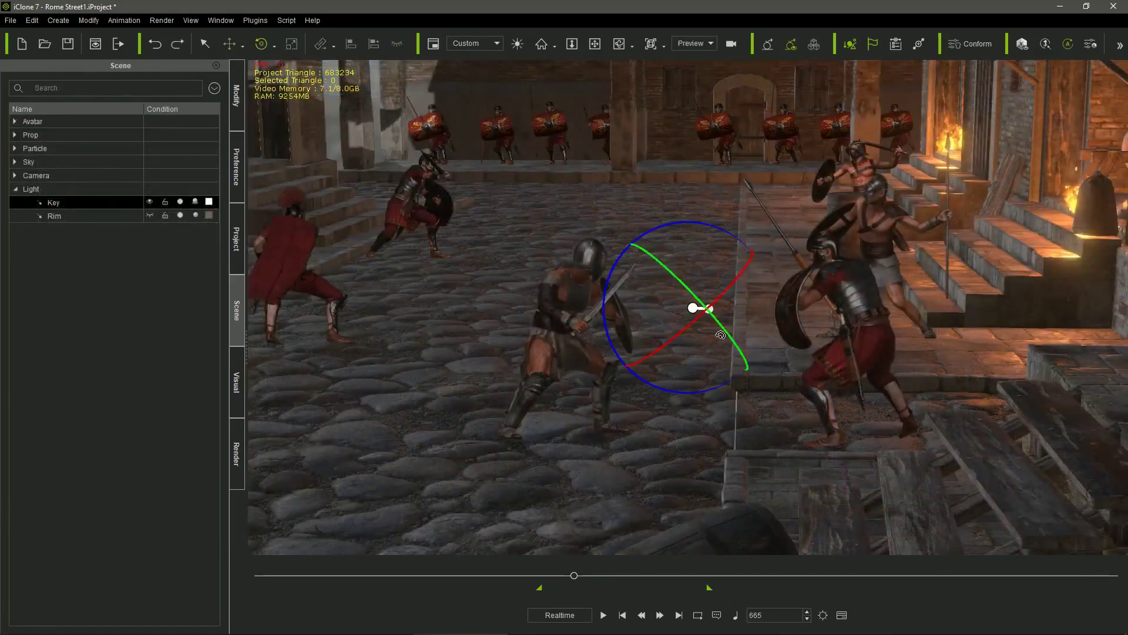
Rotate the Key light to relight the fighters in Rome Street1, and slightly rotate the DefImagePlane beneath them.
left_click_drag(720, 335, 711, 327)
left_click(573, 332)
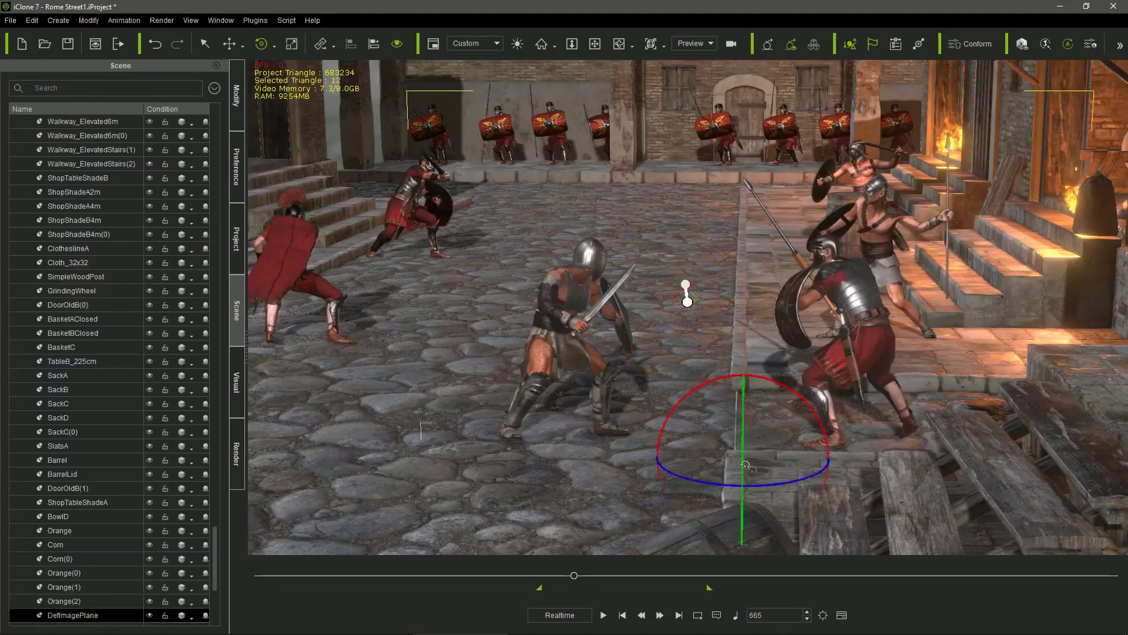
left_click_drag(765, 486, 771, 487)
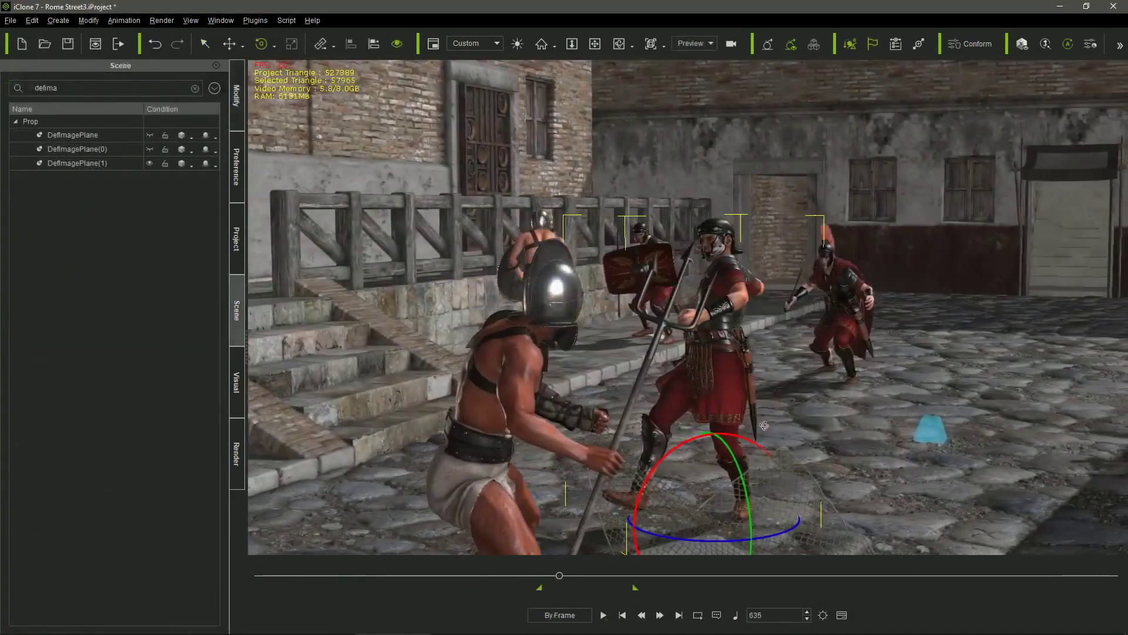
Make the hidden DefImagePlane visible in the Rome Street3 scene.
right_click_drag(774, 436, 721, 410)
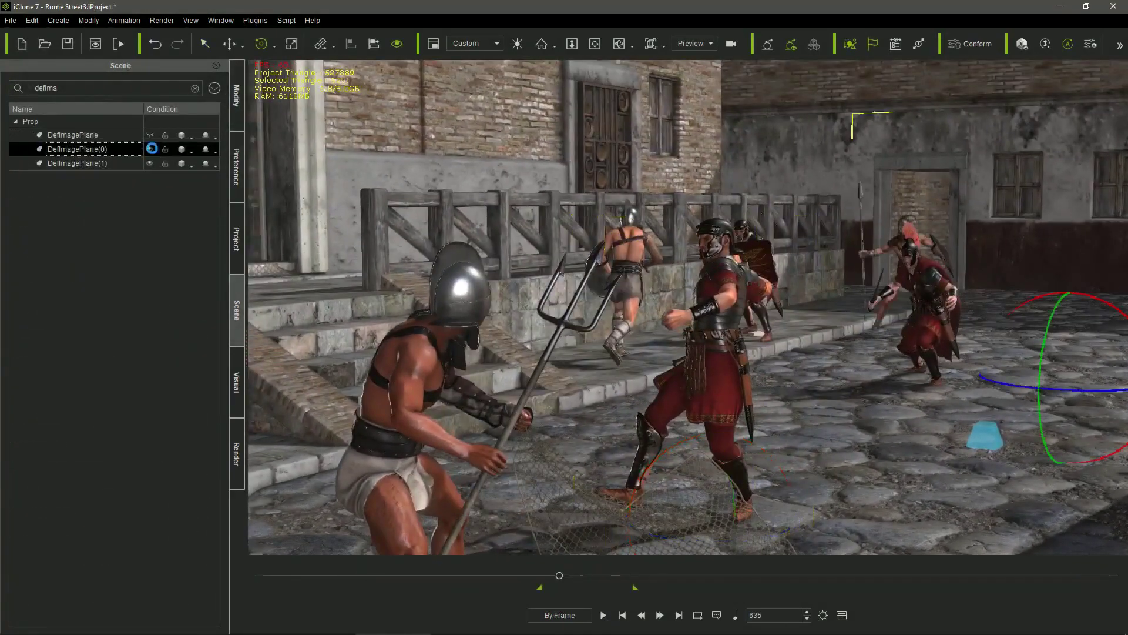
left_click(151, 136)
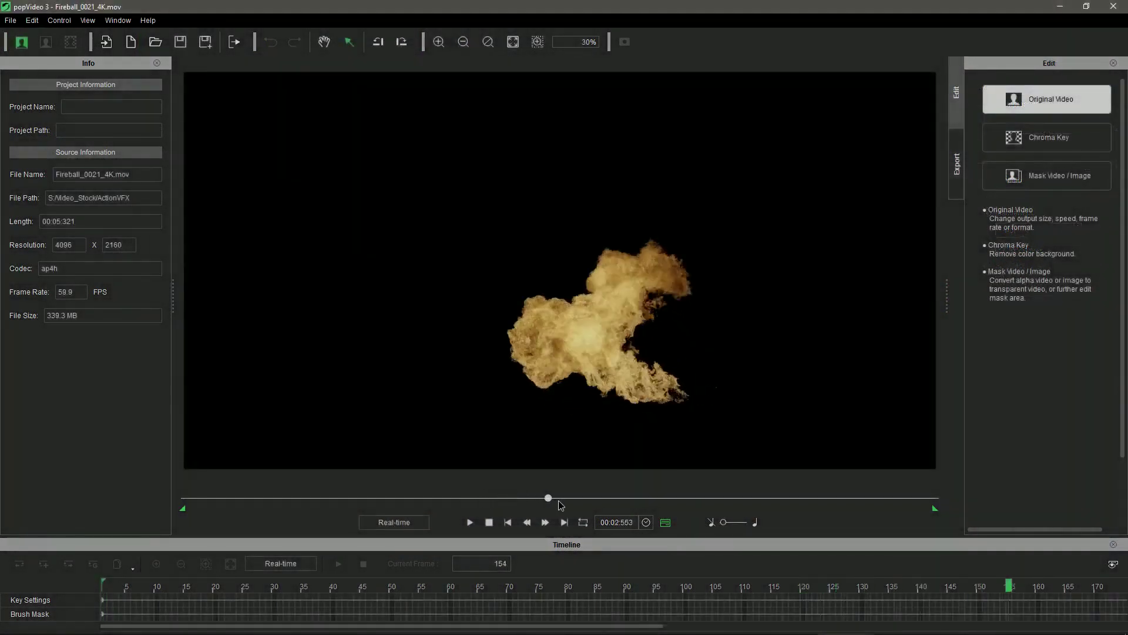
In popVideo, start Mask Video / Image editing for the Fireball_0021_4K.mov clip.
left_click(1075, 173)
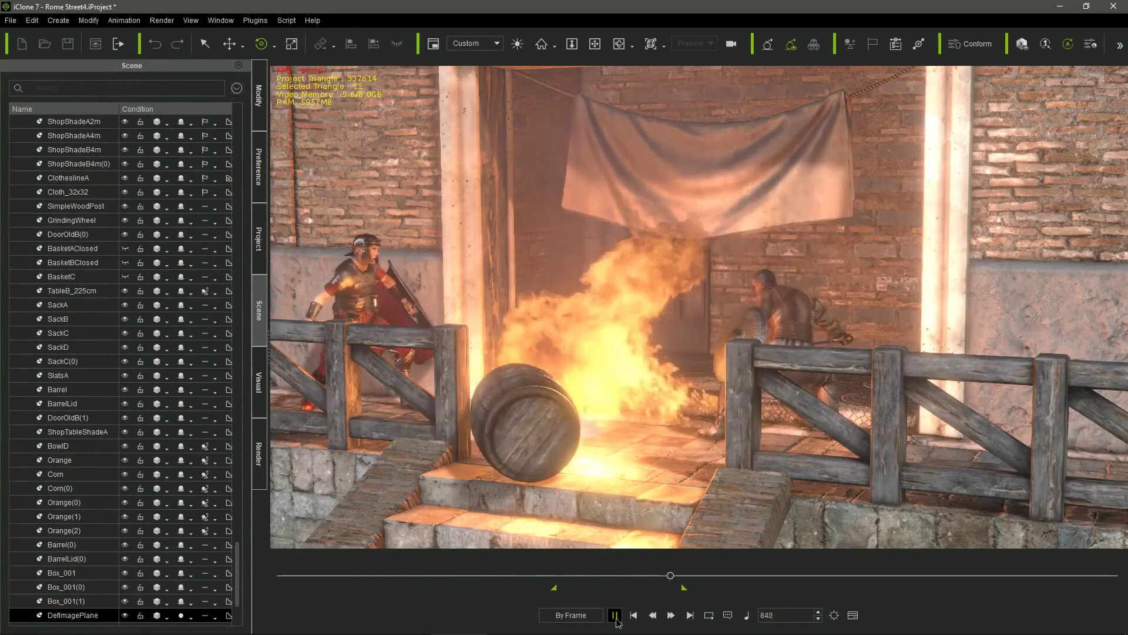
In iClone, stop the Rome Street4 playback and examine the fireball behind the barrel.
left_click(614, 615)
mouse_move(578, 487)
left_mouse_down()
mouse_move(599, 491)
mouse_move(564, 488)
mouse_move(594, 492)
mouse_move(578, 496)
left_mouse_up()
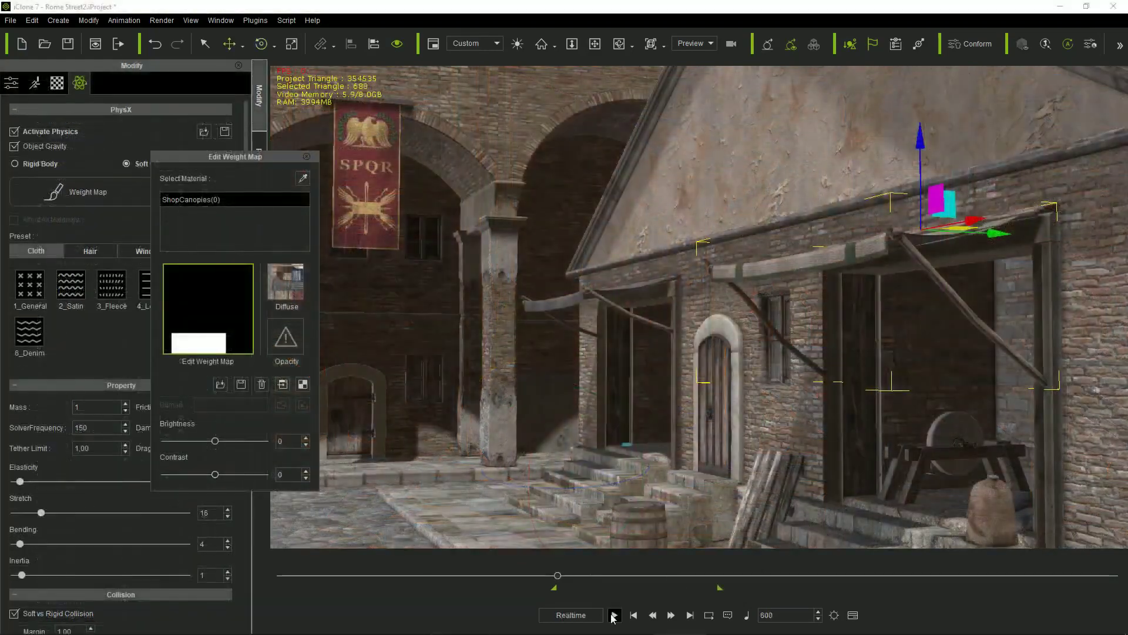
Play back the shop canopy's cloth simulation and the dynamic physics of the table and basket in Rome Street2.
left_click(614, 614)
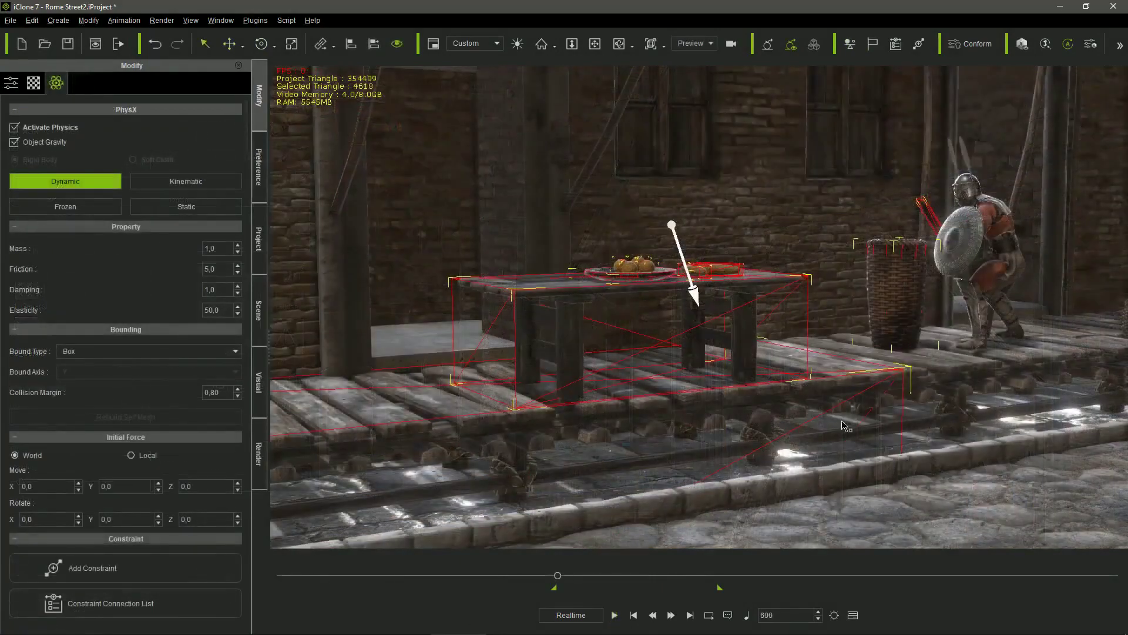
right_click_drag(990, 417, 942, 419)
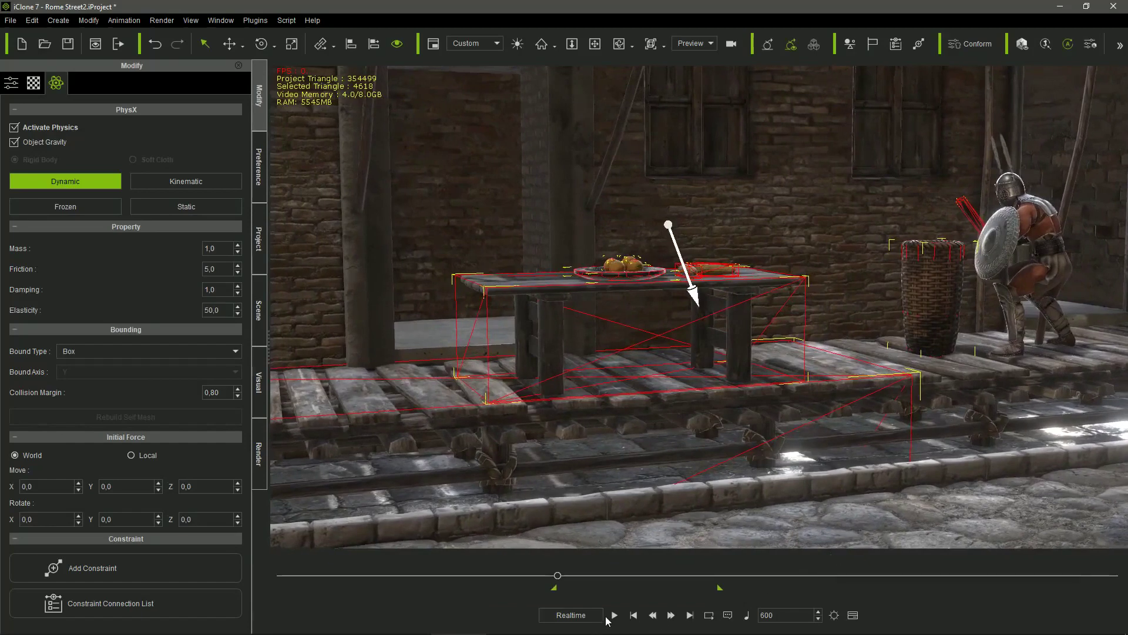
left_click(614, 615)
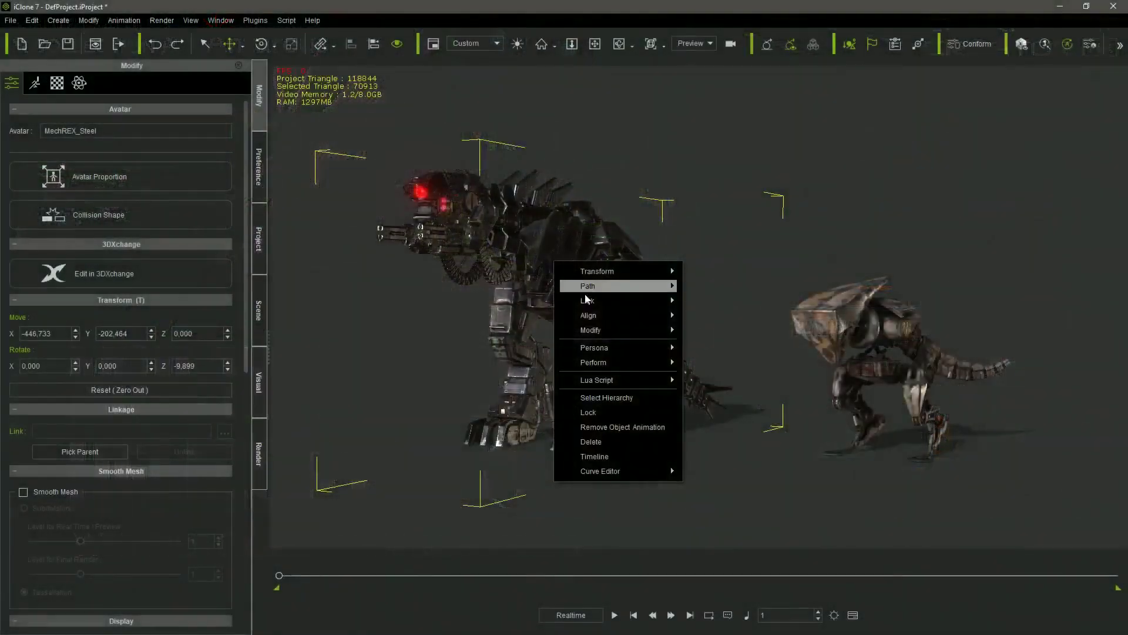
Apply the Threaten perform motion to the MechREX_Steel avatar.
mouse_move(622, 362)
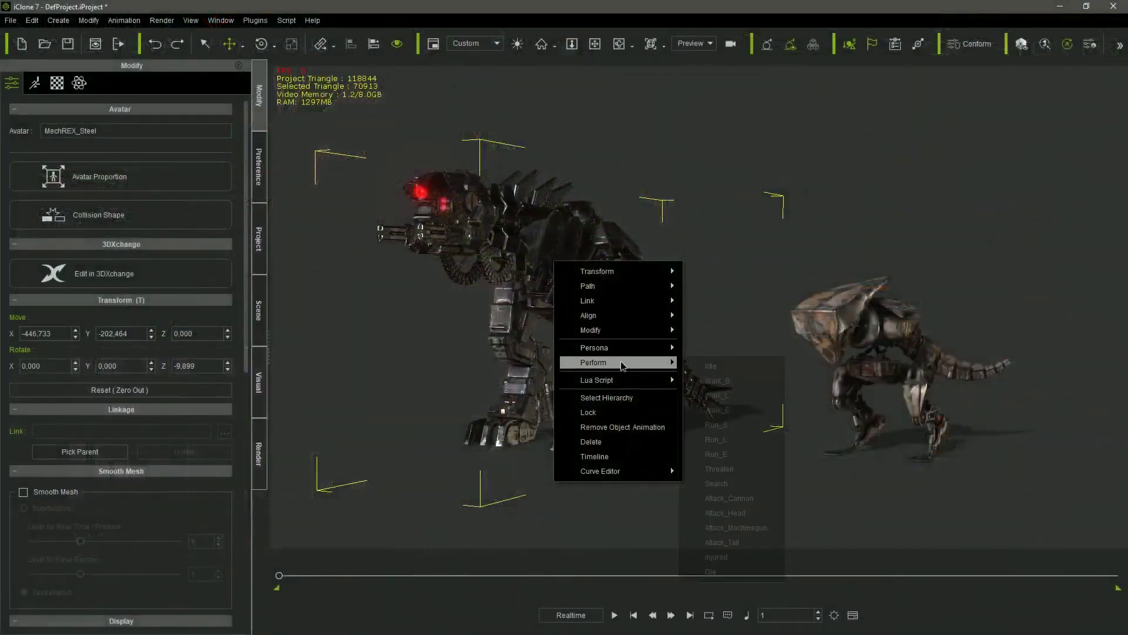
left_click(719, 468)
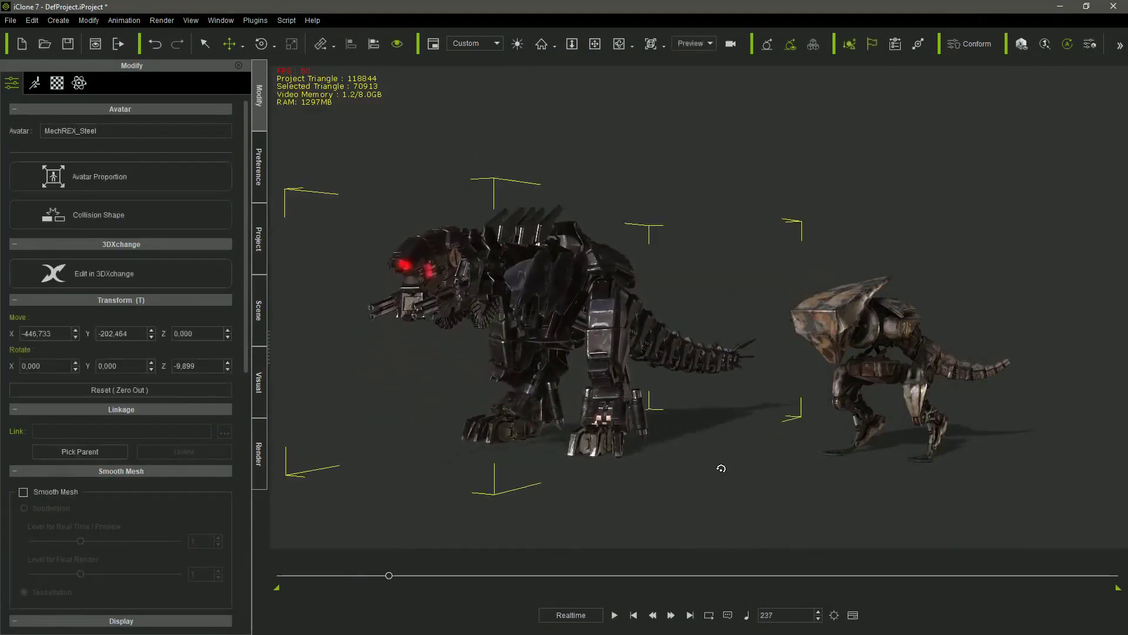
Apply the Threaten perform motion to the Raptoid prop.
right_click(749, 223)
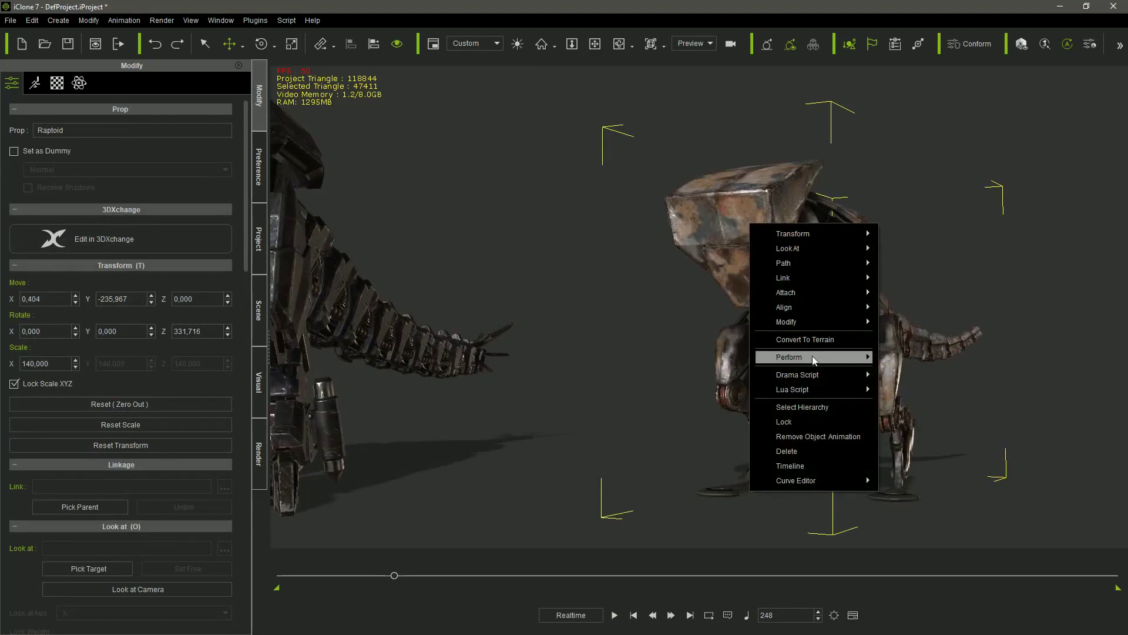
mouse_move(812, 355)
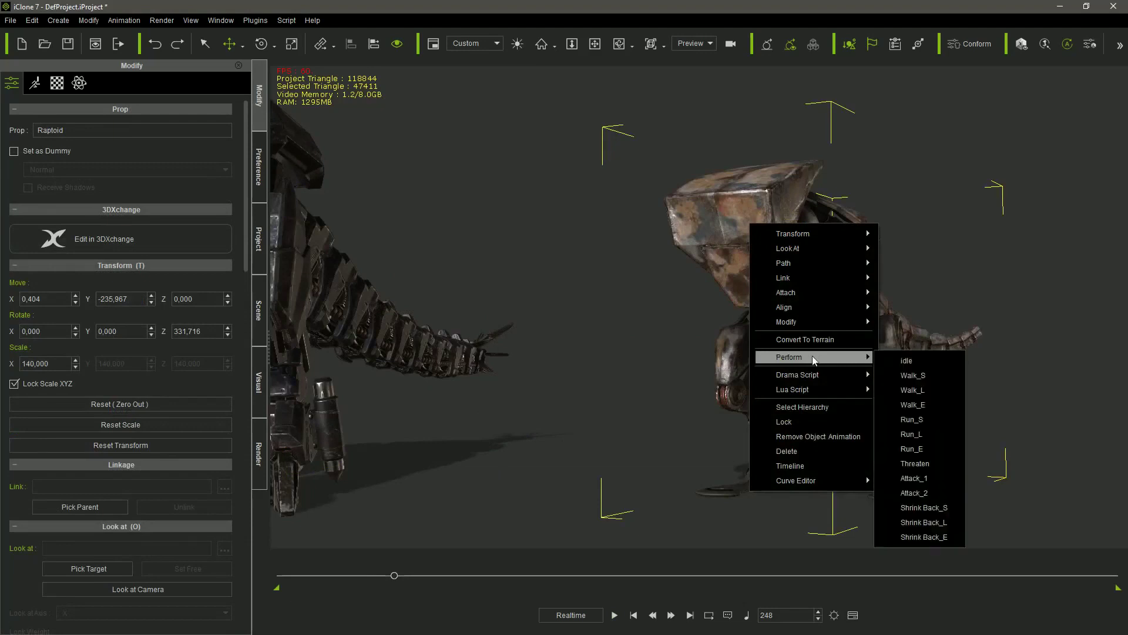
left_click(920, 464)
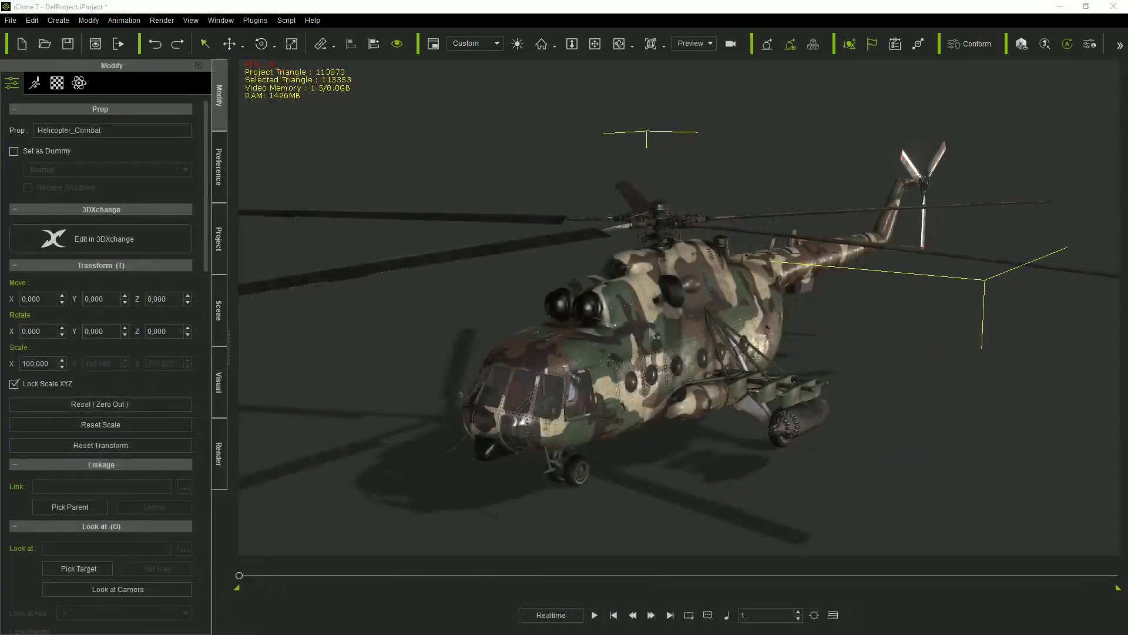
Run the Rotor Motions - Loop script on the Helicopter_Combat prop.
right_click(648, 328)
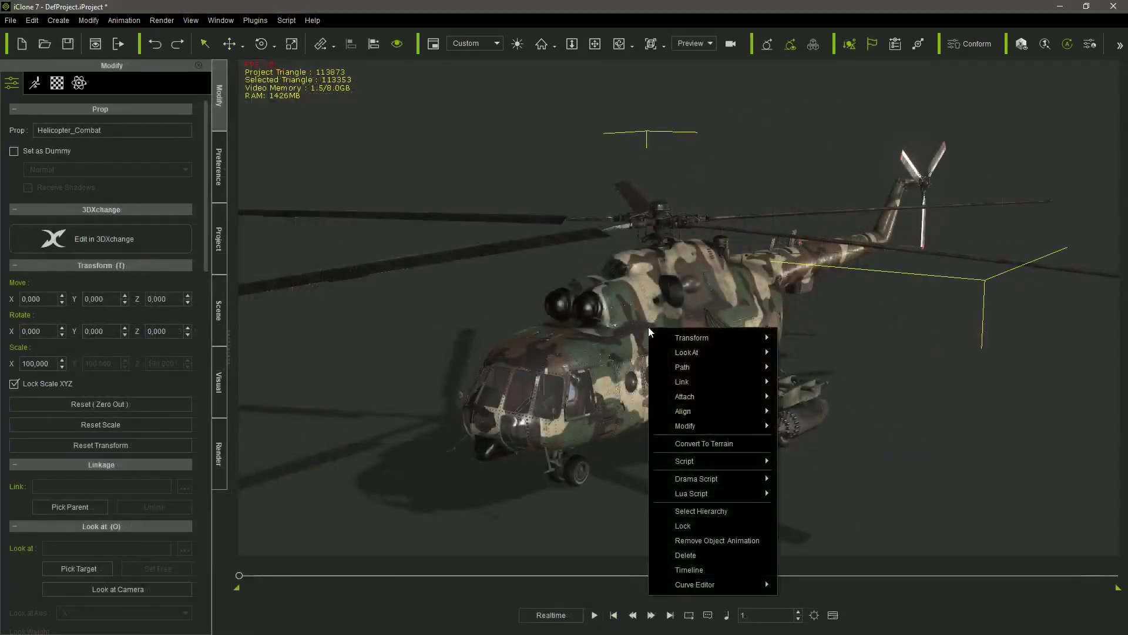
mouse_move(718, 466)
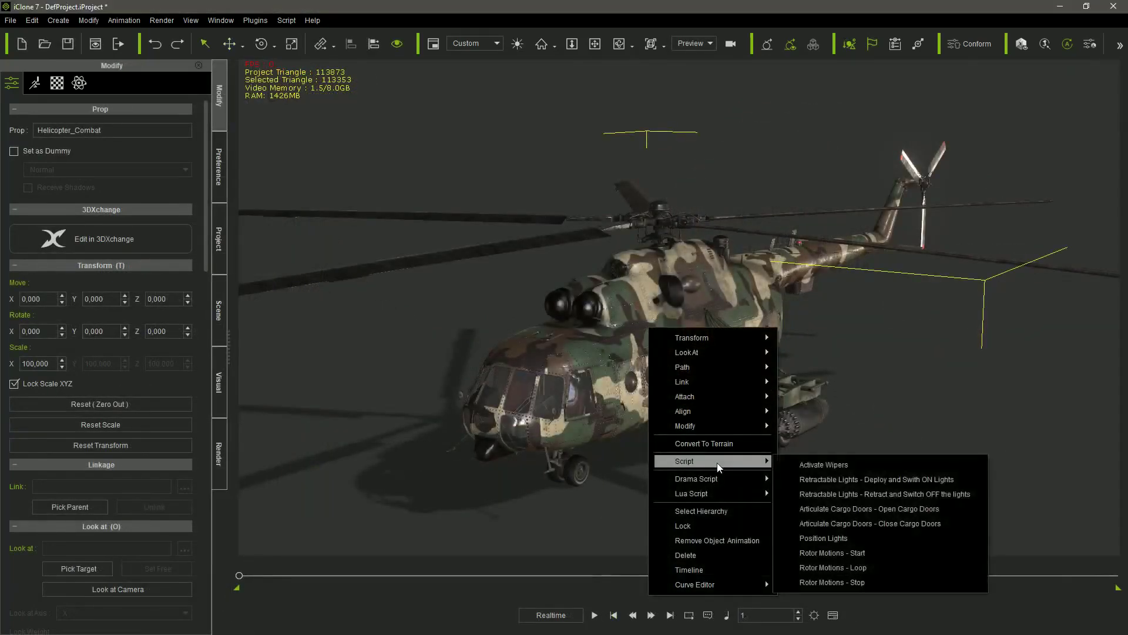
left_click(850, 567)
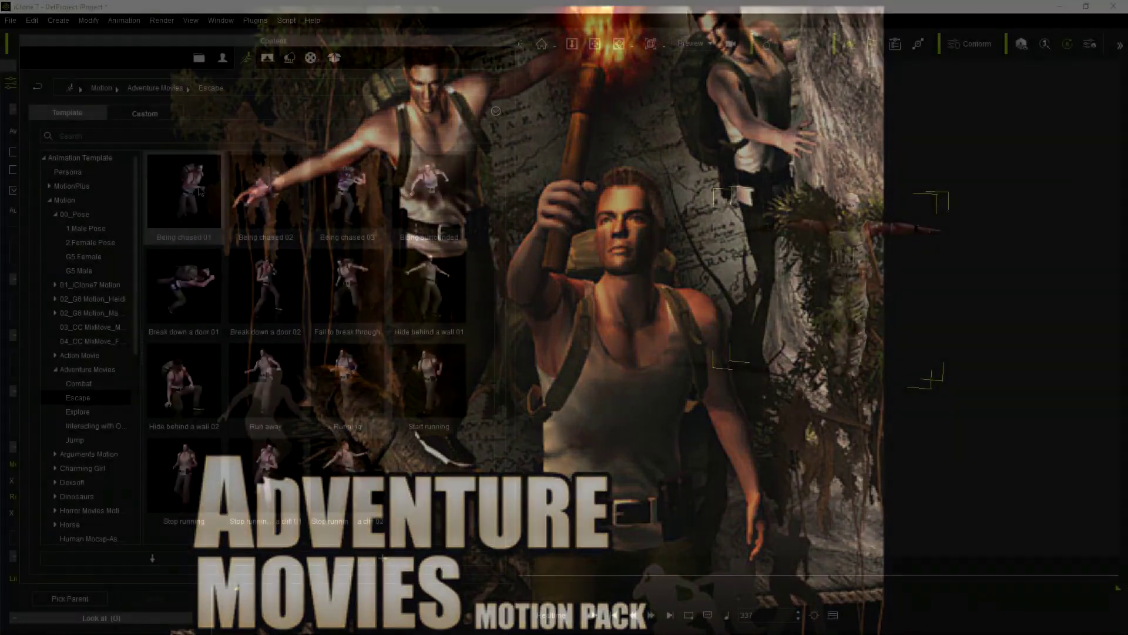
Apply the Being chased 01 motion from Adventure Movies to the camouflaged soldier and play it back.
left_click_drag(184, 194, 845, 243)
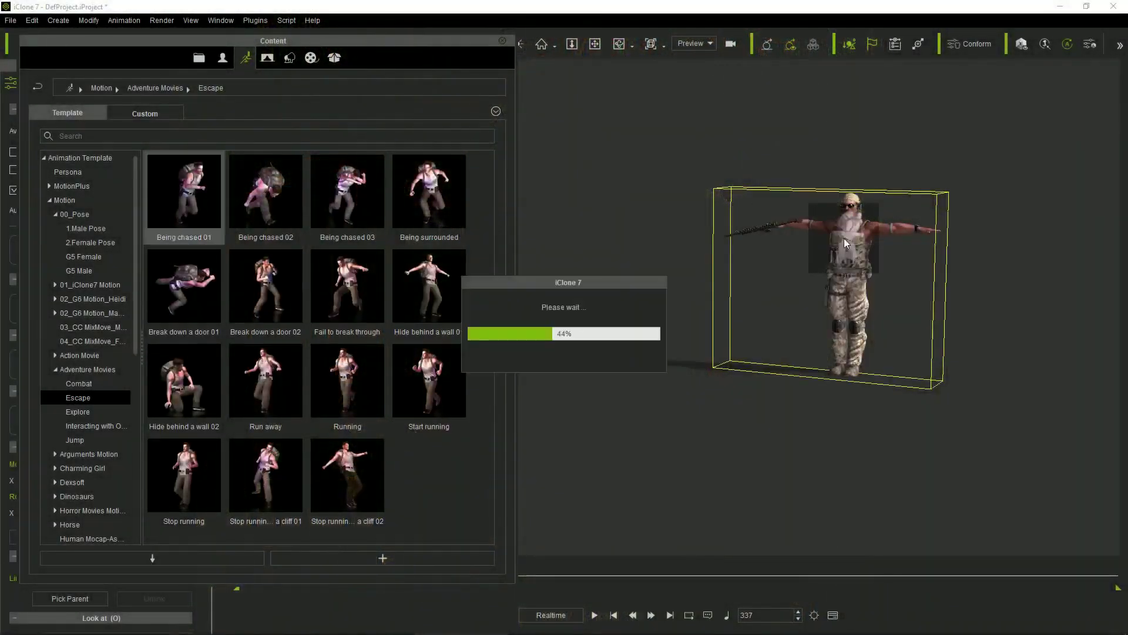
key("space")
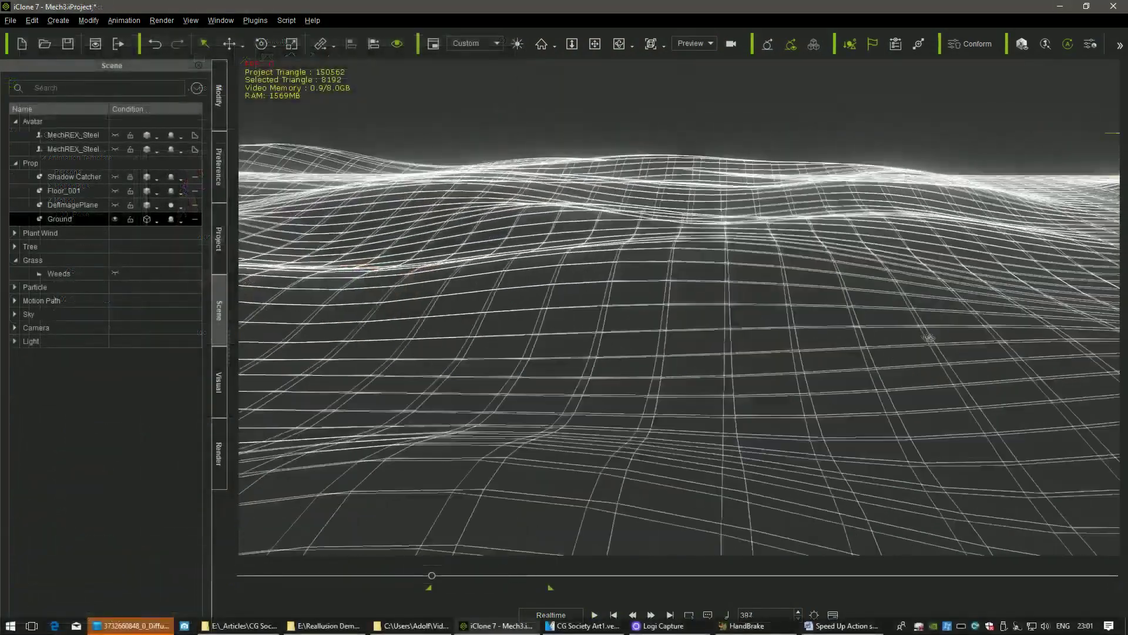
Set the Ground prop's display mode to Normal in the Mech3 project and examine the terrain.
left_click(156, 221)
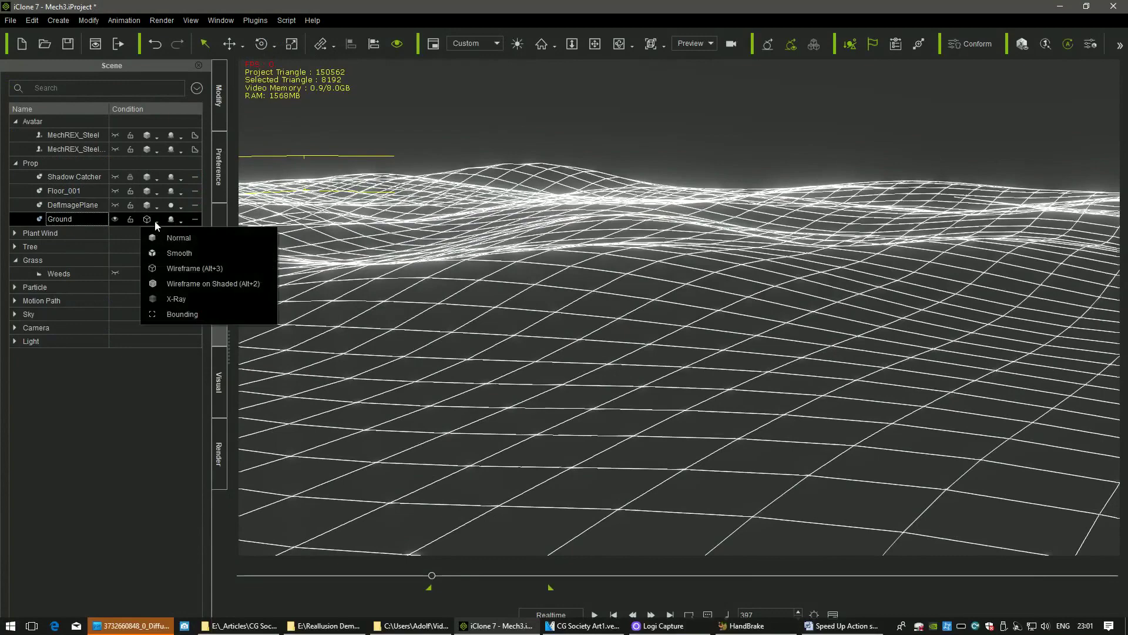
left_click(168, 238)
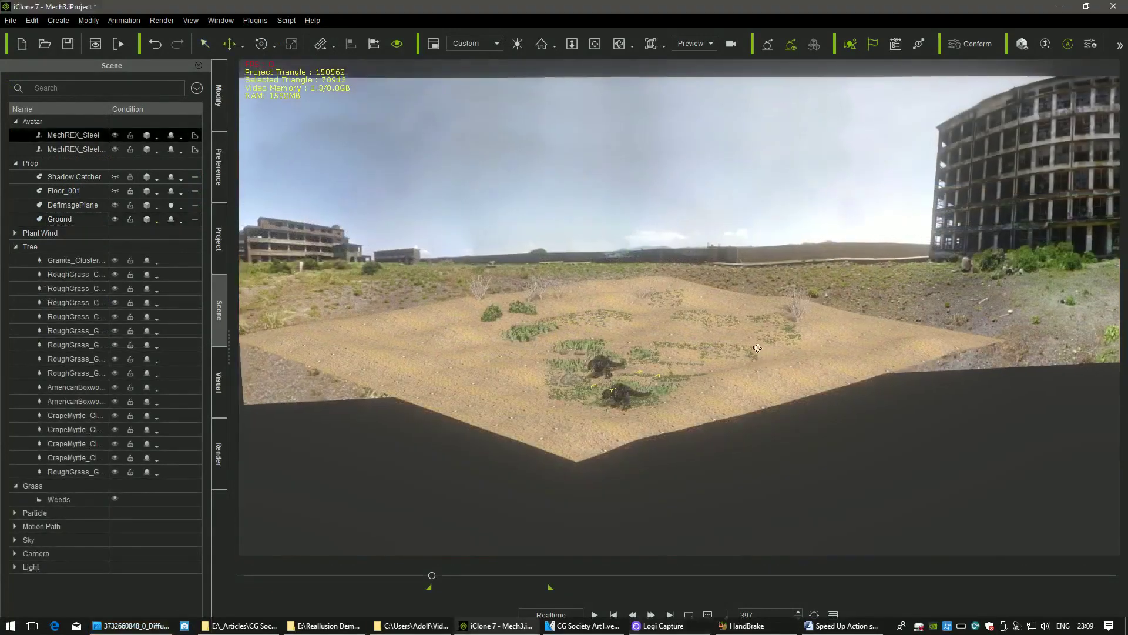
right_click_drag(757, 348, 683, 341)
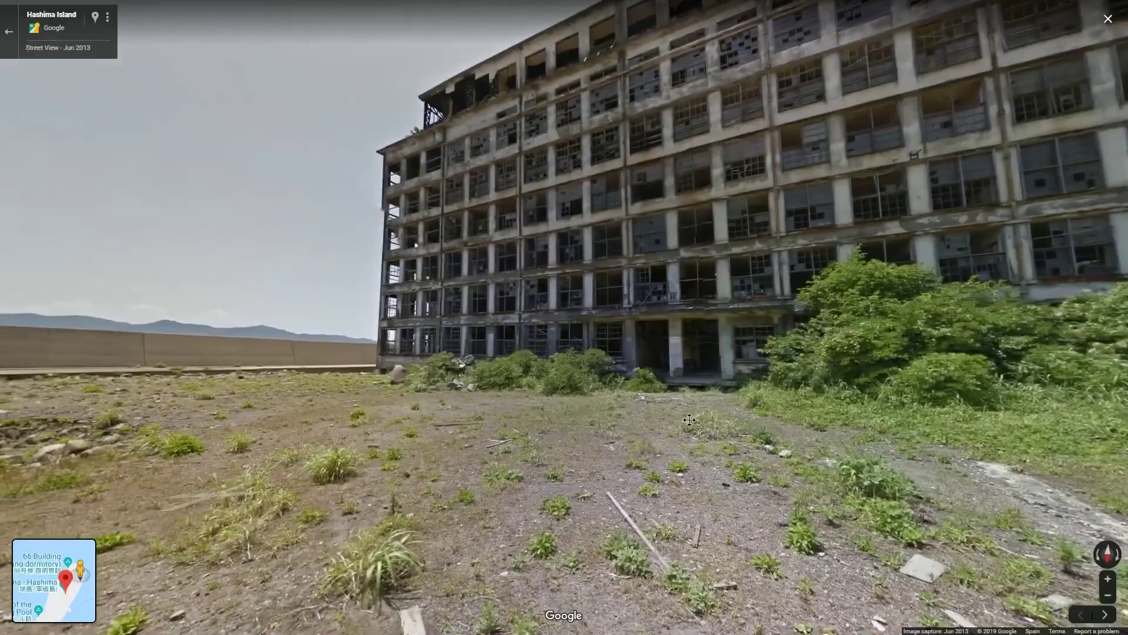
Look around the abandoned building on Hashima Island in Google Street View.
left_click_drag(689, 420, 189, 439)
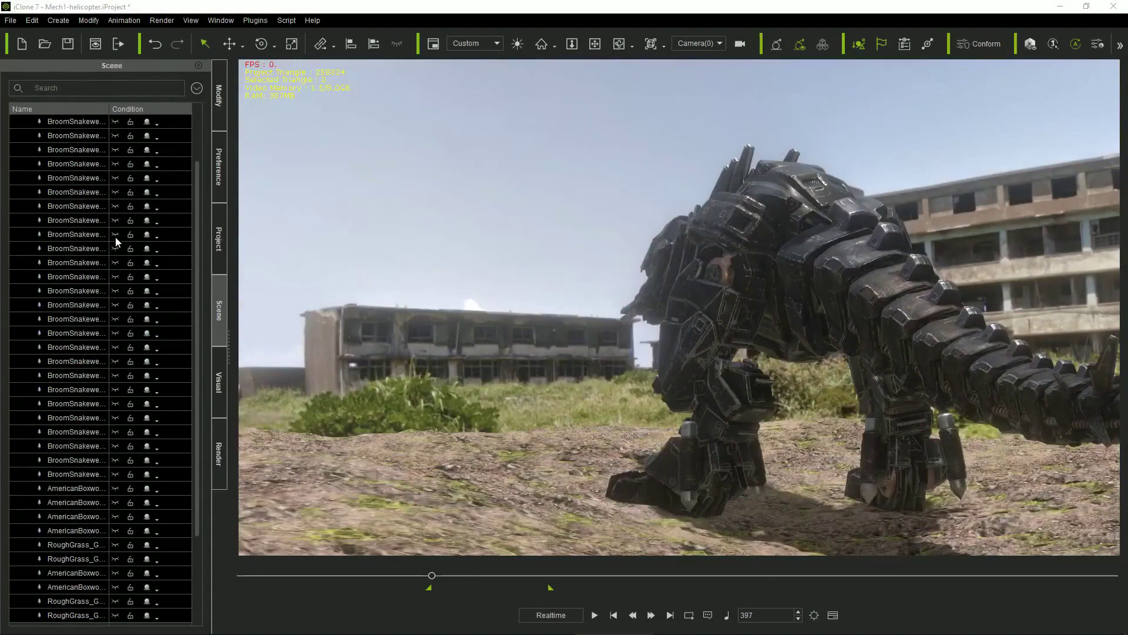
Make the hidden snakeweed, boxwood and rough grass plants visible in the Mech1-helicopter iClone scene and examine them around the mech.
left_click(115, 235)
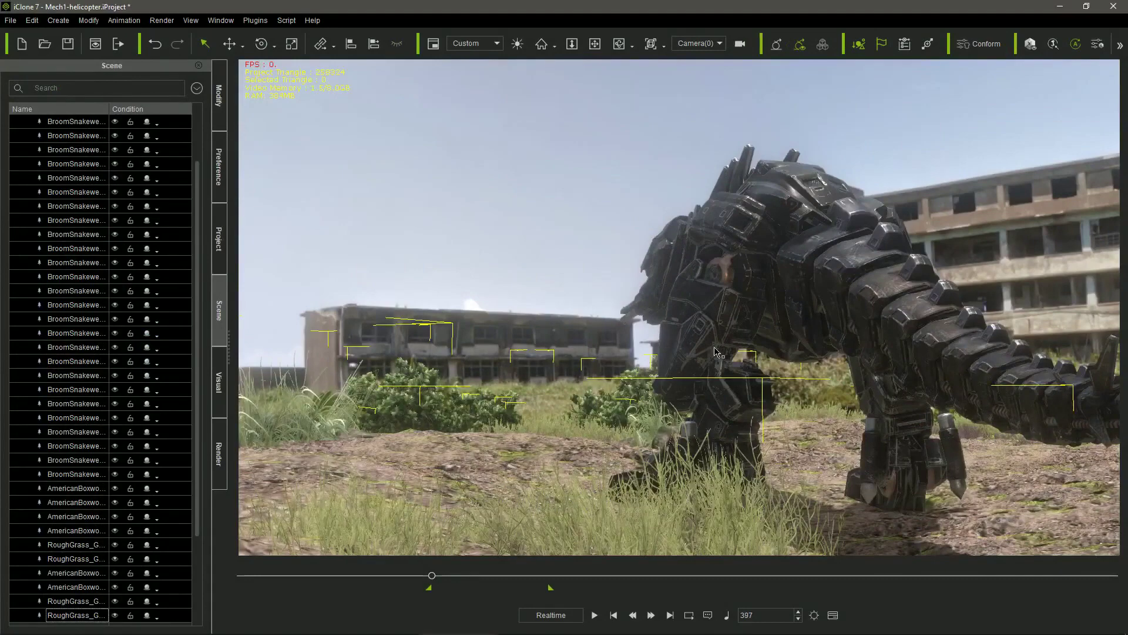
left_click(716, 352)
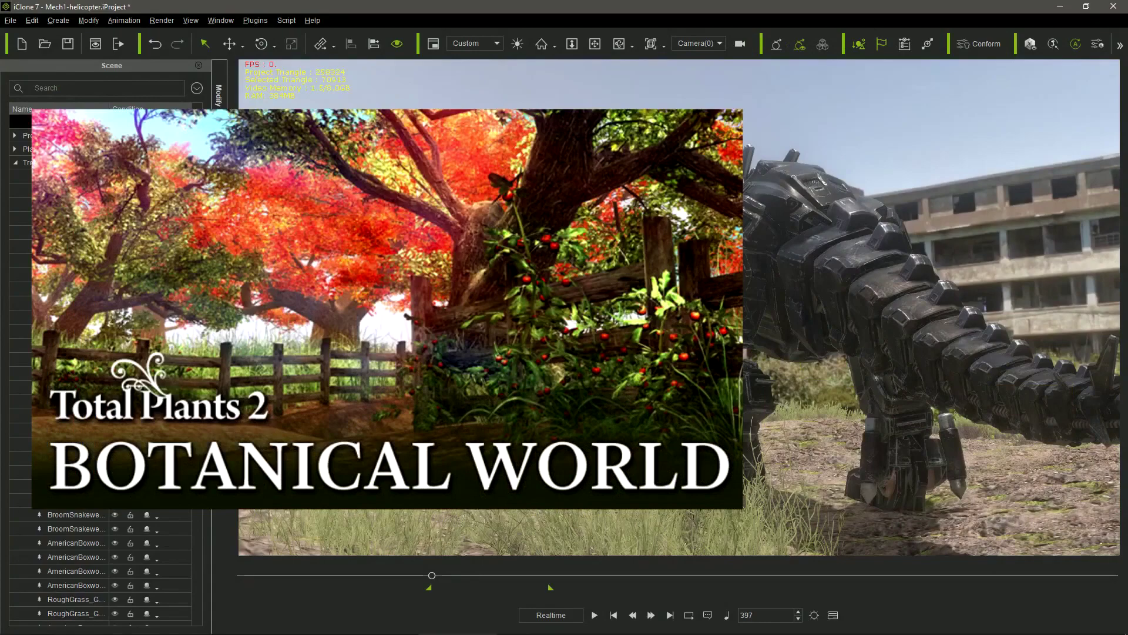
right_click_drag(716, 351, 863, 424)
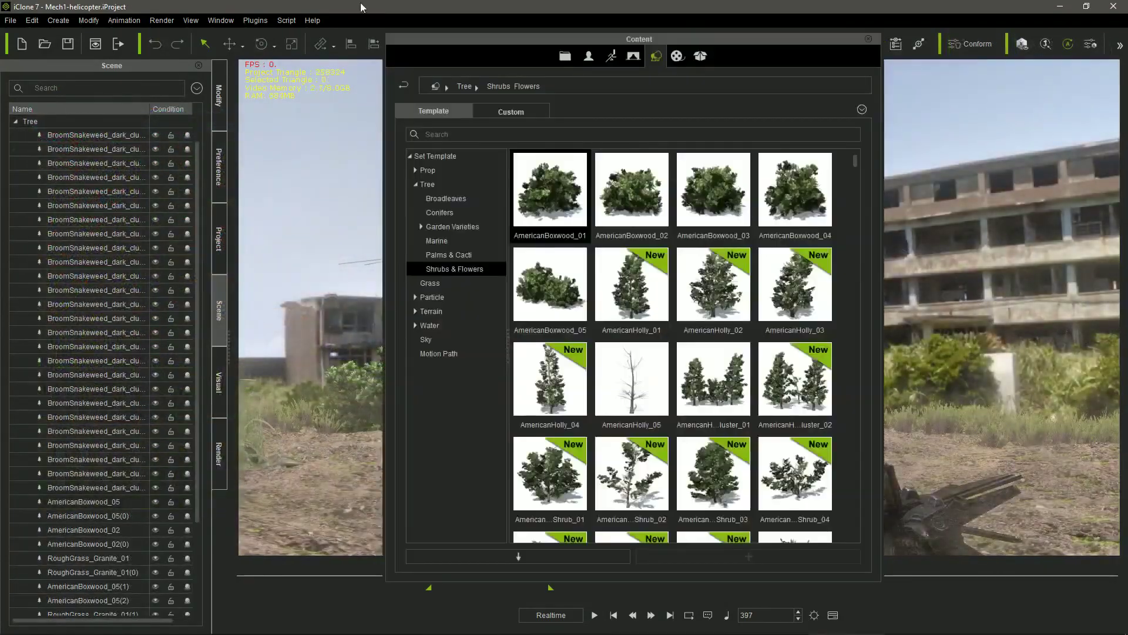
Browse the shrub templates and brush dark broom snakeweed clusters onto the ground in front of the mechs.
left_click_drag(855, 163, 855, 199)
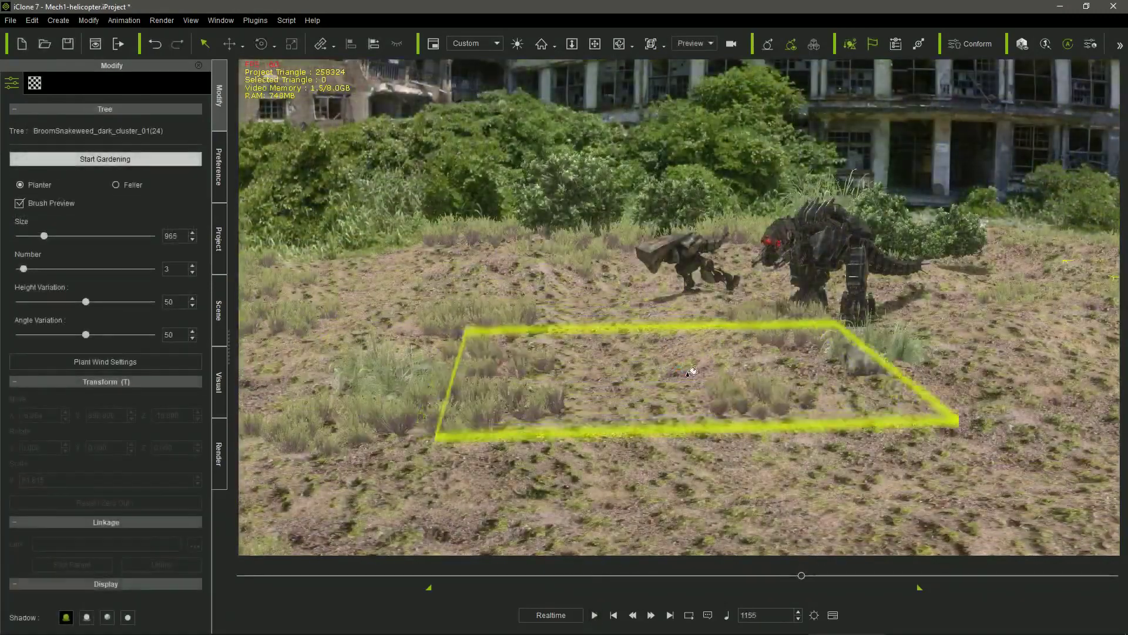
mouse_move(692, 371)
left_mouse_down()
mouse_move(776, 423)
mouse_move(900, 455)
left_mouse_up()
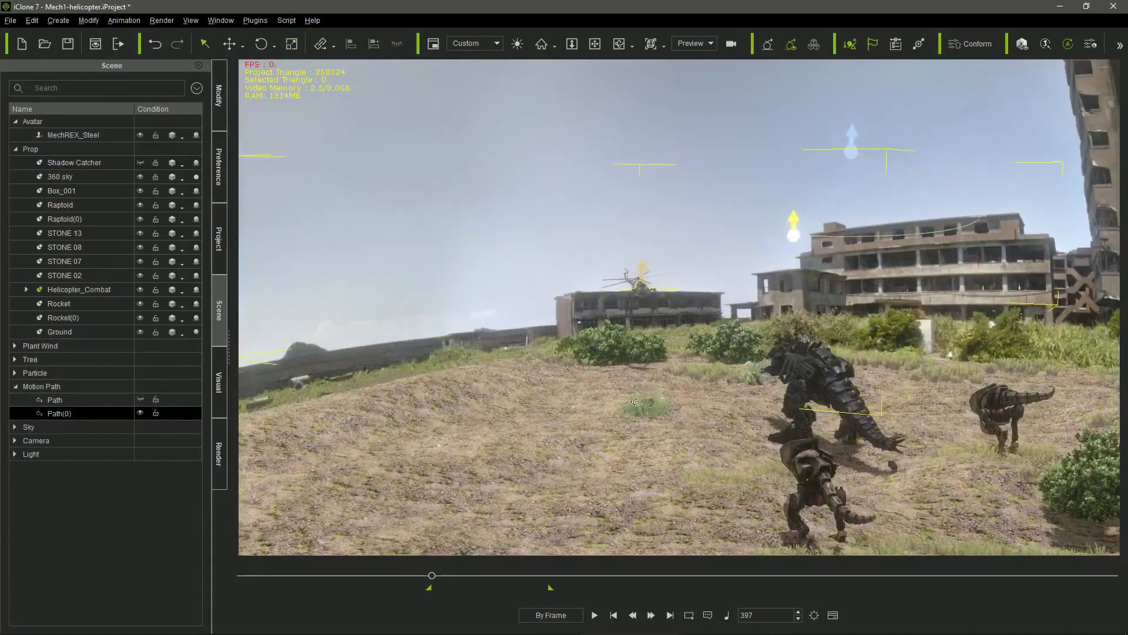
Play back and scrub through the combat helicopter's flight along its motion path over the mechs.
left_click_drag(636, 402, 703, 422)
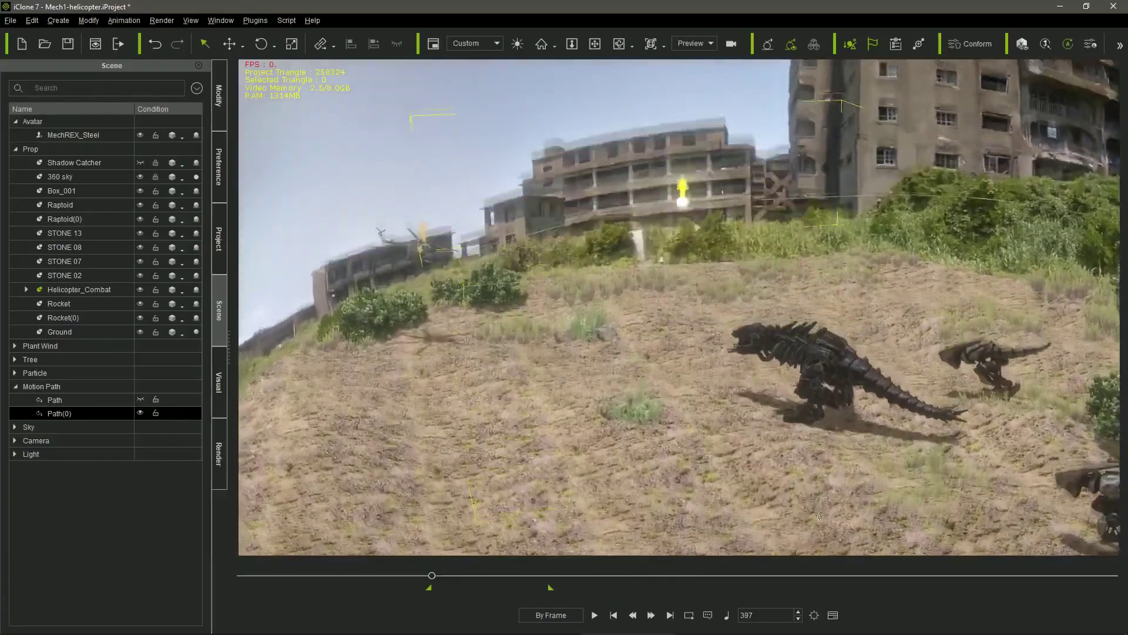
left_click_drag(819, 516, 646, 617)
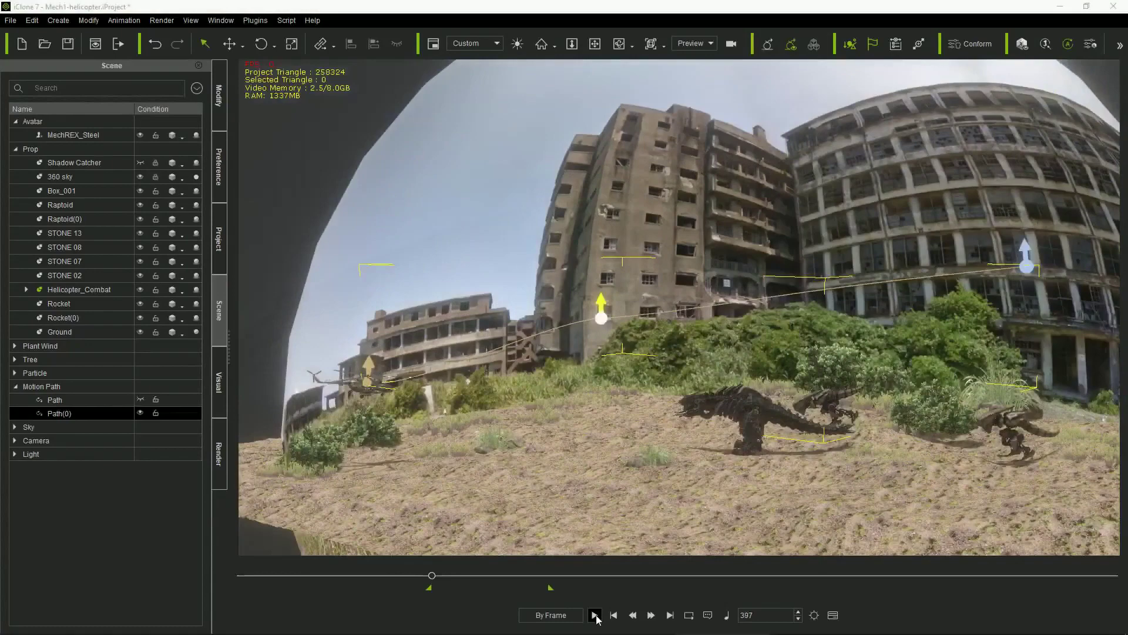
left_click(595, 615)
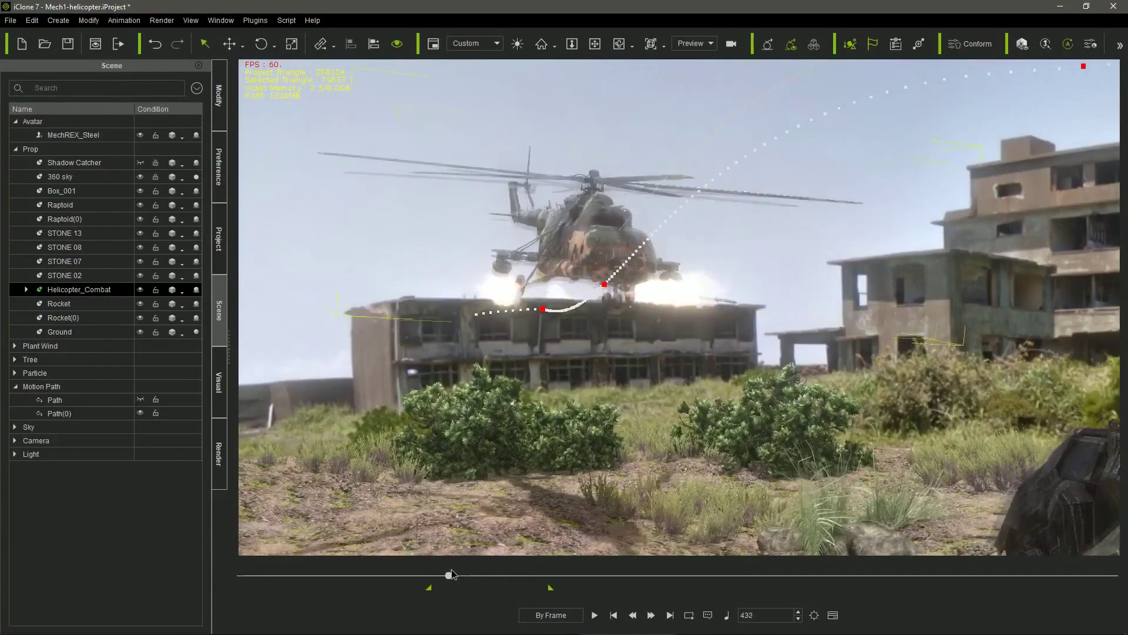
left_click_drag(456, 572, 479, 537)
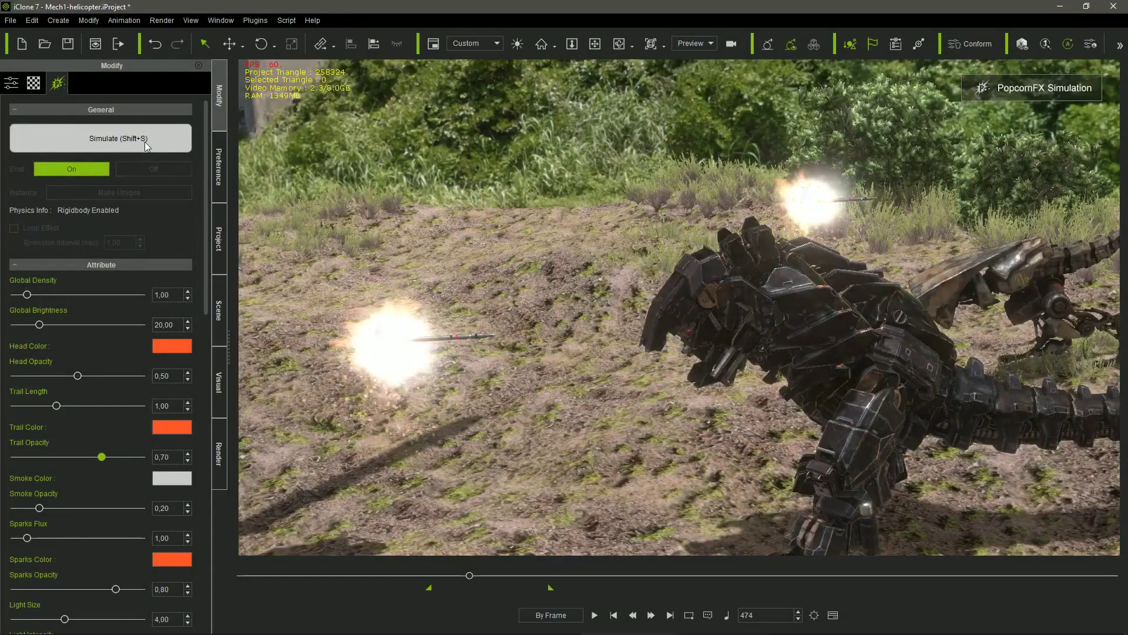
Simulate the rockets' PopcornFX fire effect and play back the helicopter attack on the mechs.
left_click(147, 147)
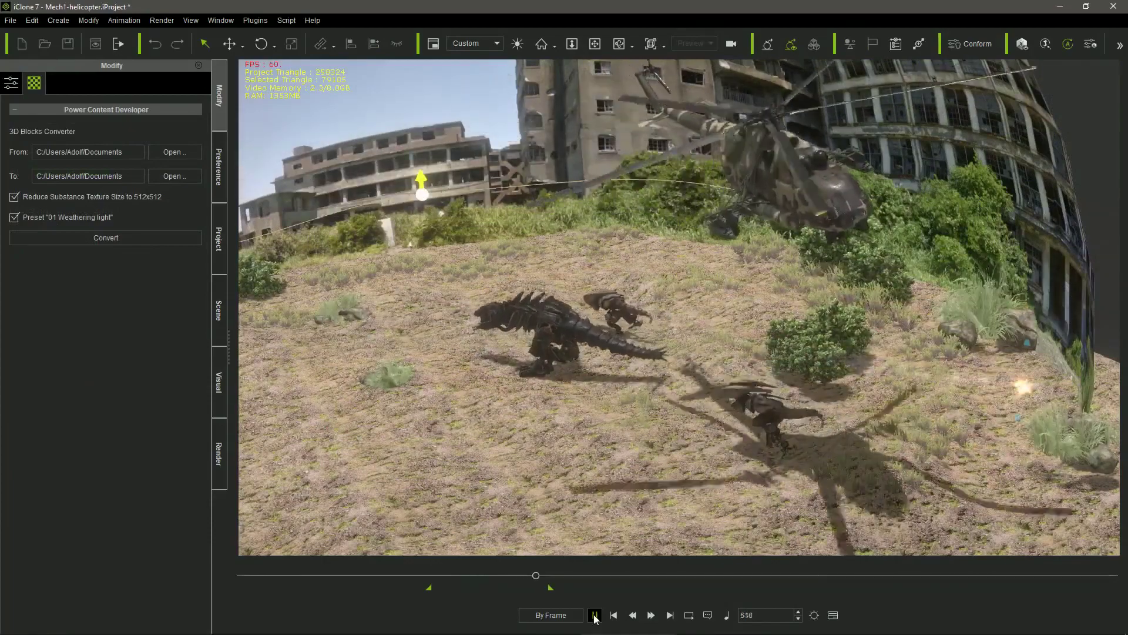
left_click(594, 615)
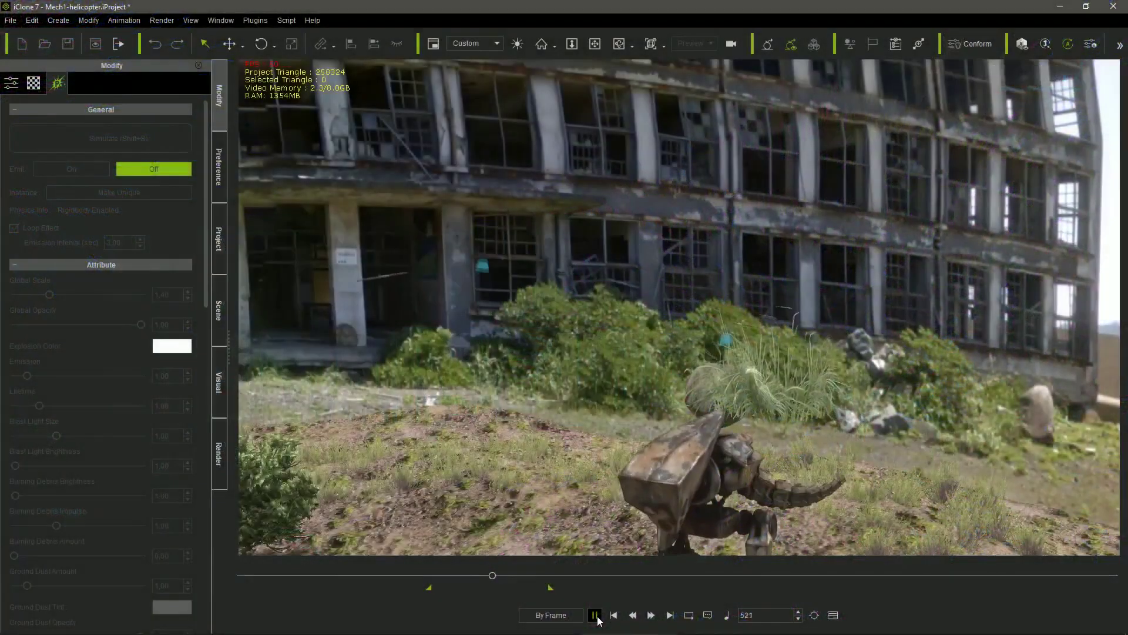
left_click(595, 616)
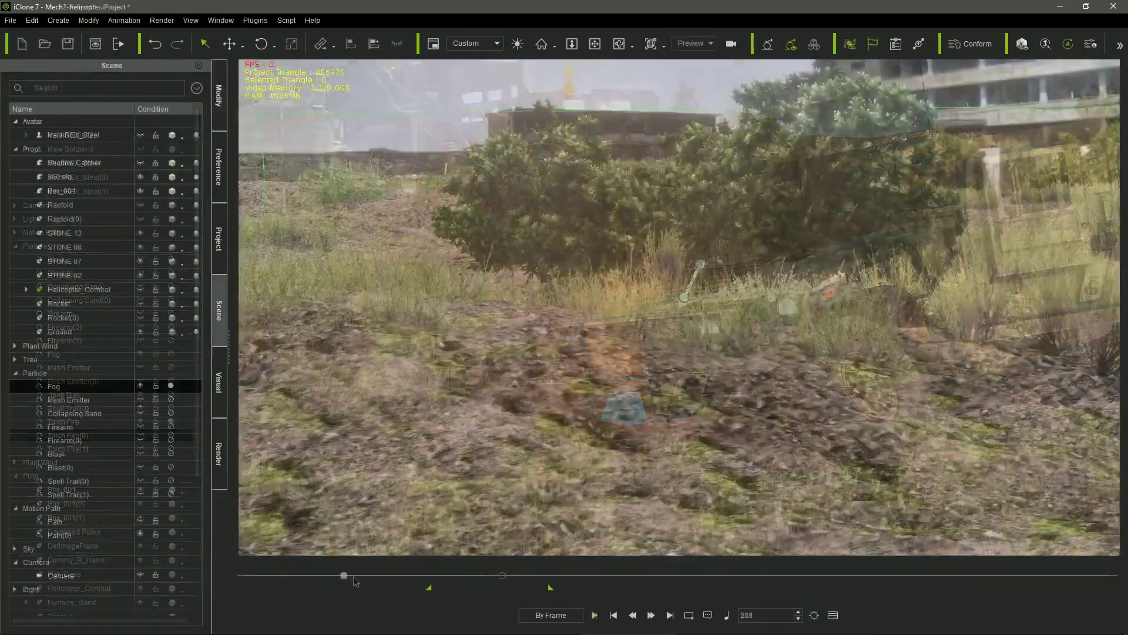
left_click_drag(507, 582, 680, 583)
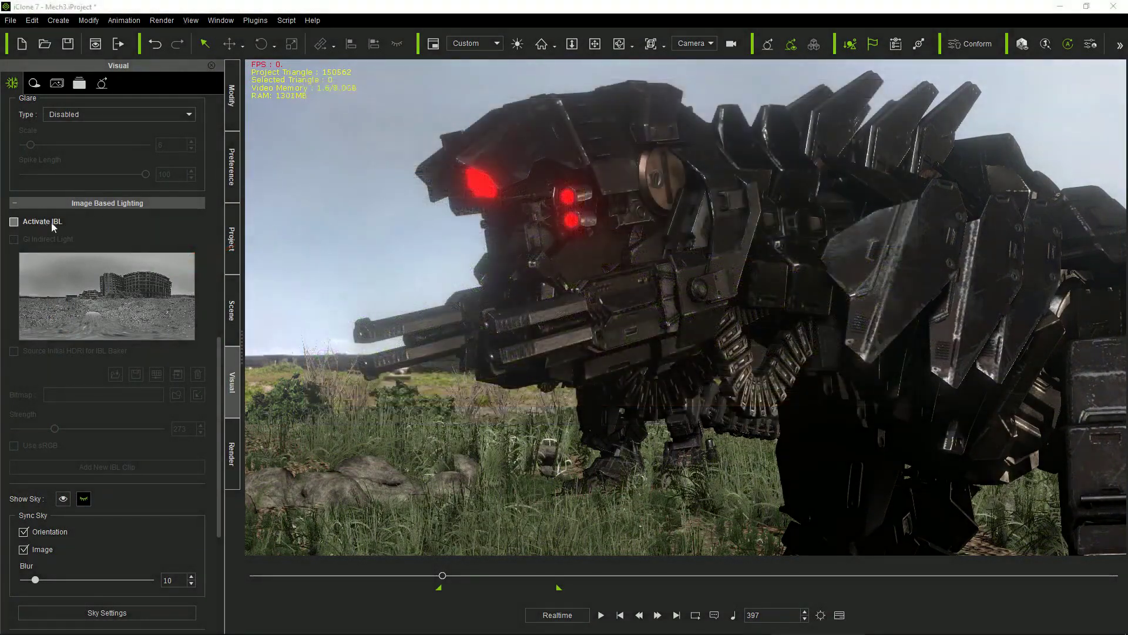
Activate image based lighting in the Mech3 project, trying out its strength, and examine the lit mech.
left_click(52, 221)
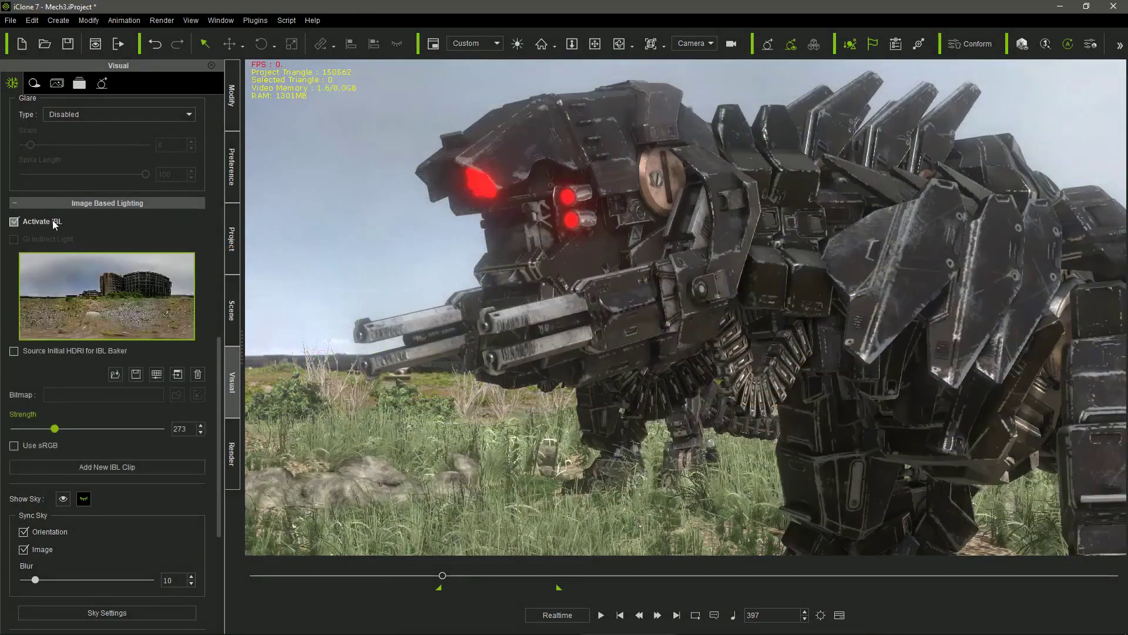
mouse_move(52, 429)
left_mouse_down()
mouse_move(15, 430)
mouse_move(71, 433)
left_mouse_up()
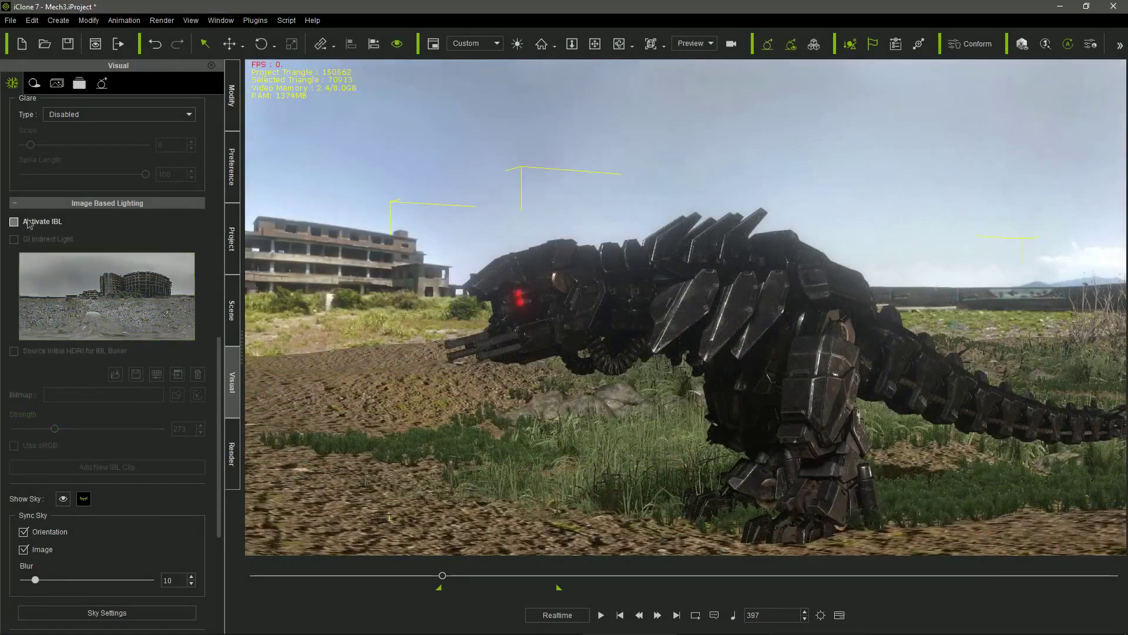
left_click(14, 222)
right_click_drag(528, 425, 664, 417)
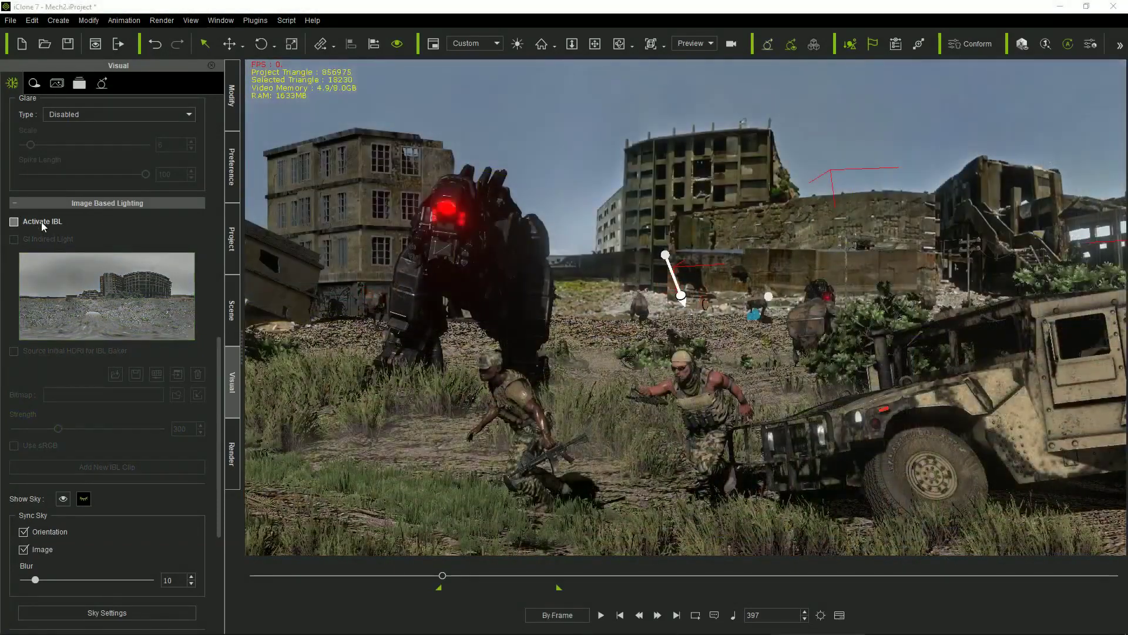
Activate image based lighting in the Mech2 project and look around the soldiers, mech and military vehicle.
left_click(41, 221)
right_click_drag(648, 483, 691, 448)
right_click_drag(713, 445, 730, 415)
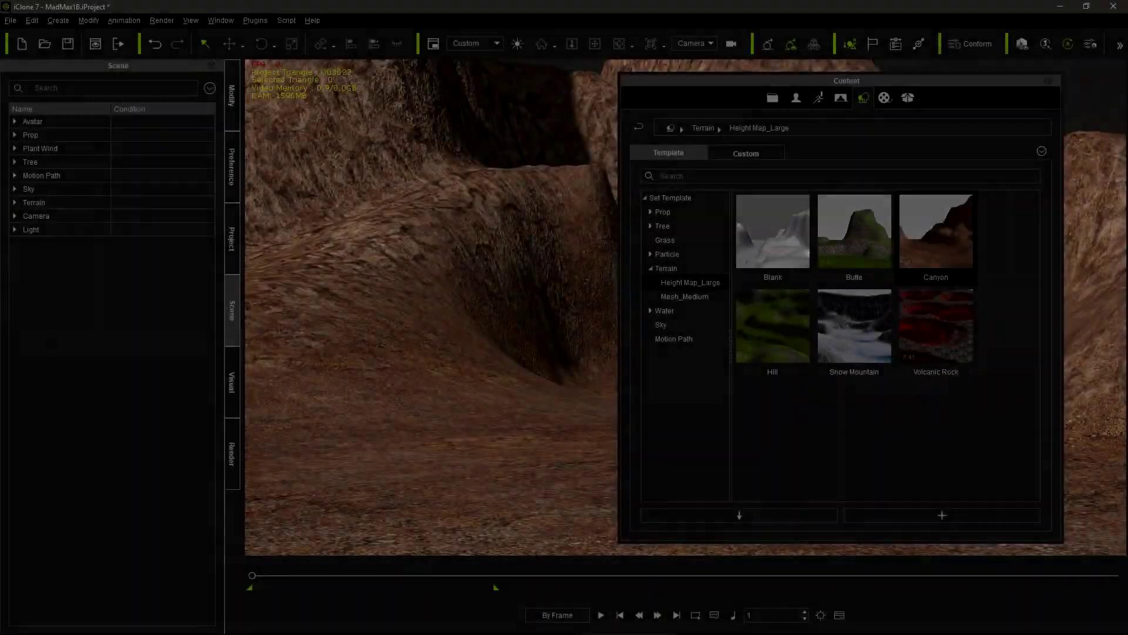
Set the Canyon terrain's height scale to 5 and its smoothing to 15 in the MadMax1B project.
left_click_drag(191, 268, 163, 268)
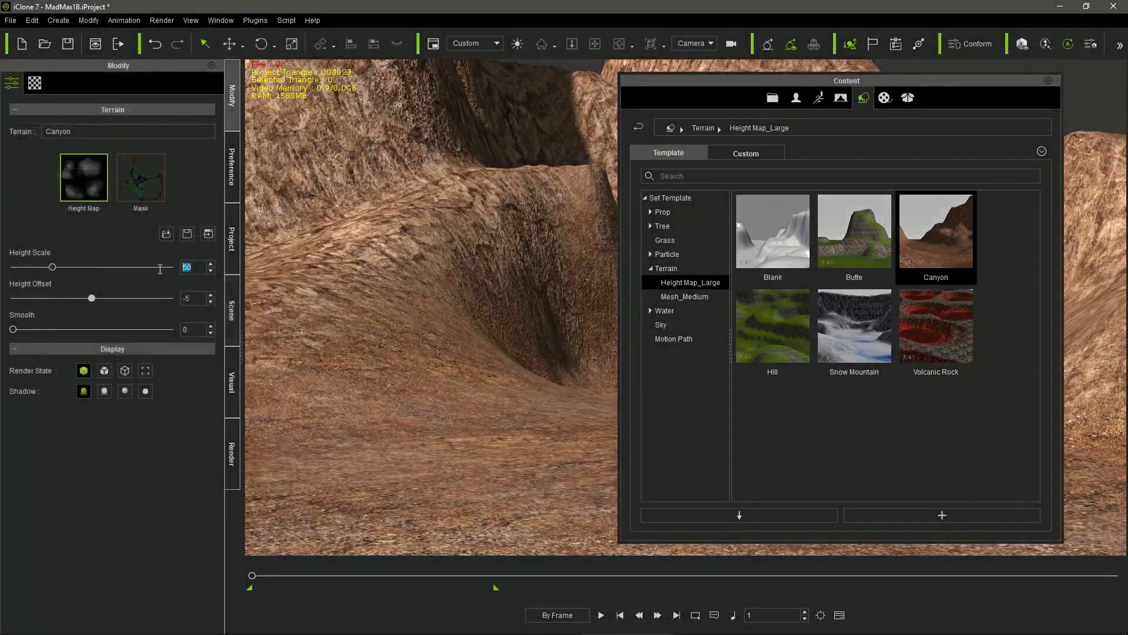
key("Return")
left_click_drag(192, 329, 175, 329)
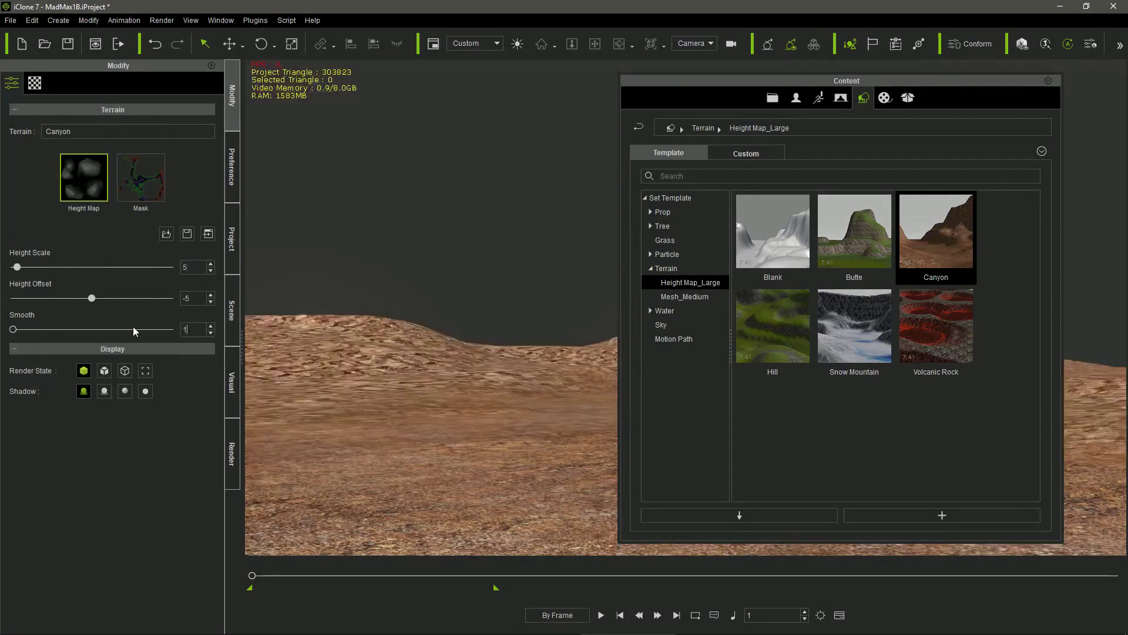
type("15")
key("Return")
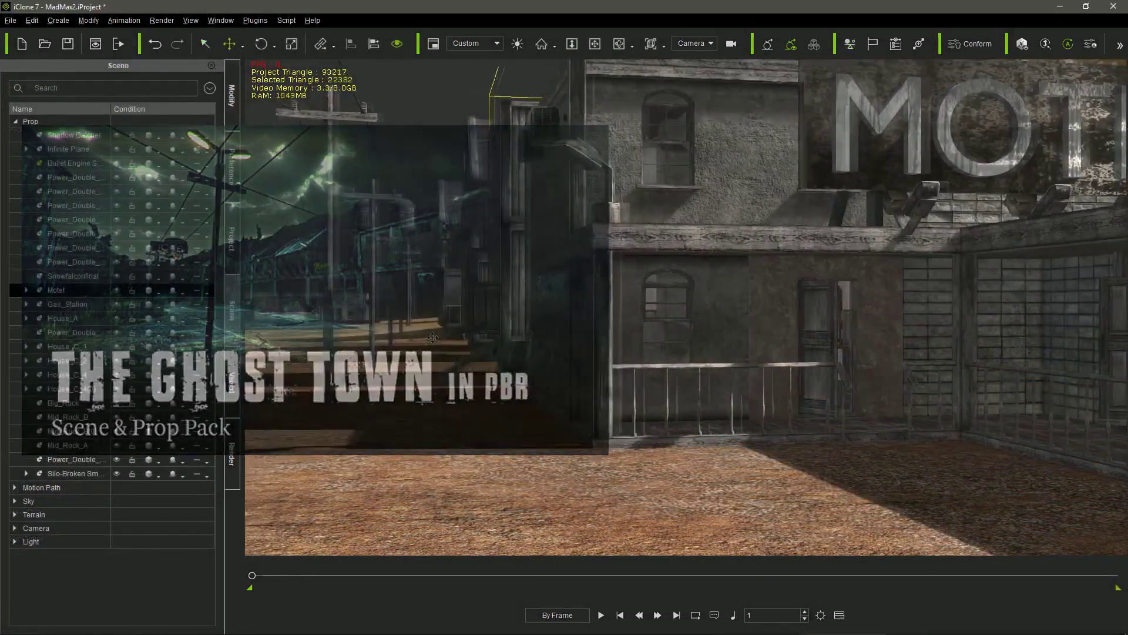
Look around the motel in the MadMax2 project and play back the ghost town scene in MadMax1B.
middle_click_drag(433, 337, 756, 333)
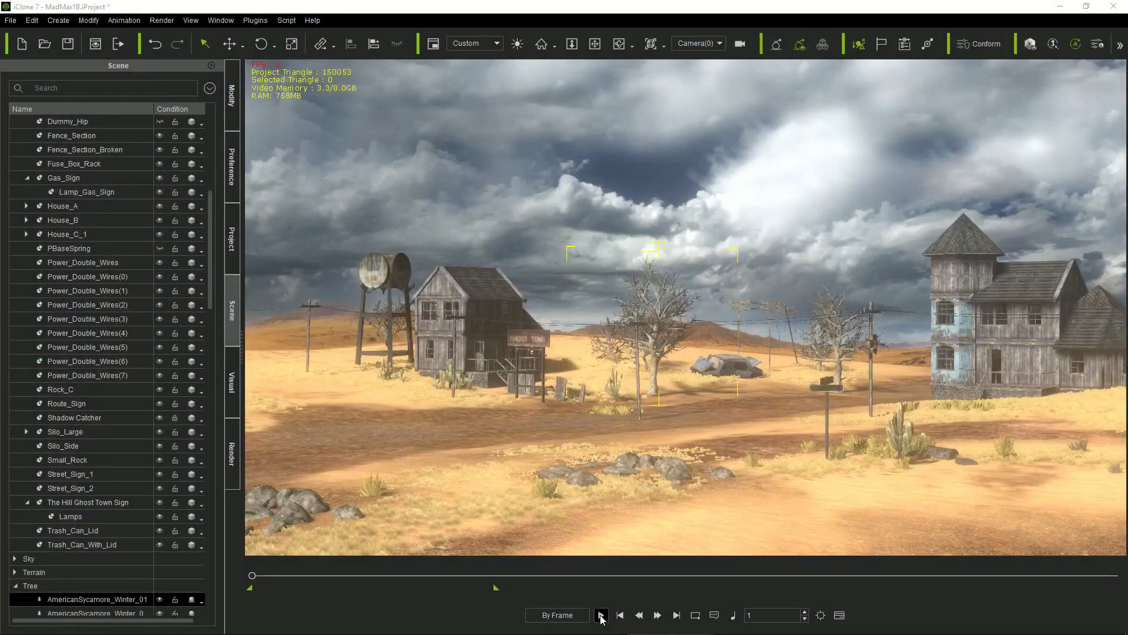
left_click(600, 616)
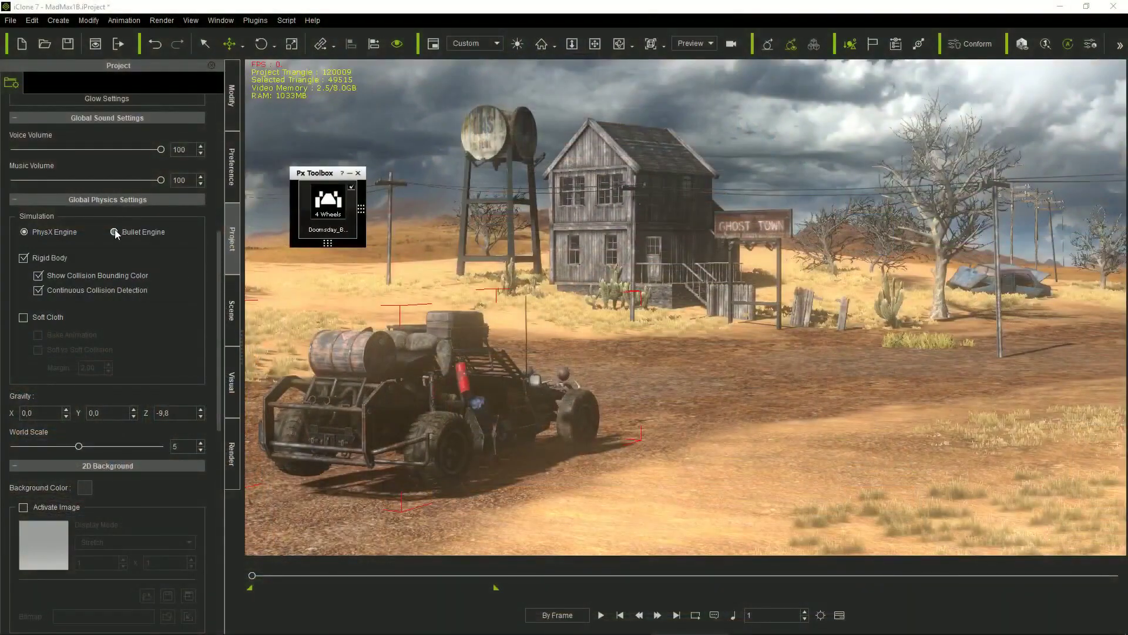
Try the Bullet Engine physics by driving the buggy with the 4 Wheels toolbox, and return to the first frame.
left_click(114, 232)
left_click(339, 218)
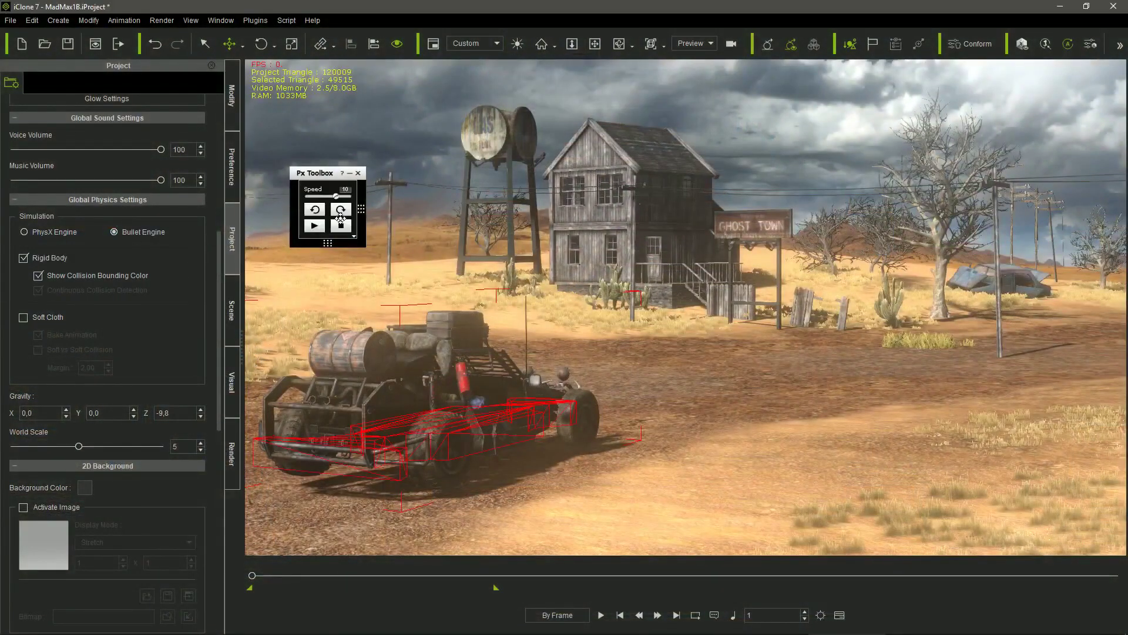
left_click(319, 226)
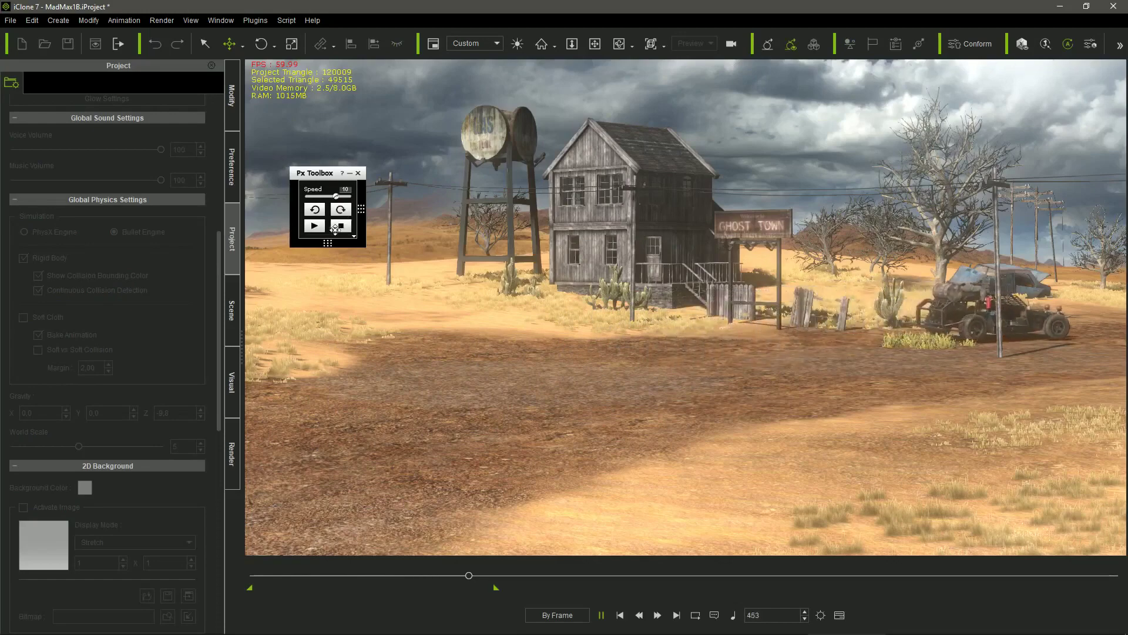
left_click(339, 227)
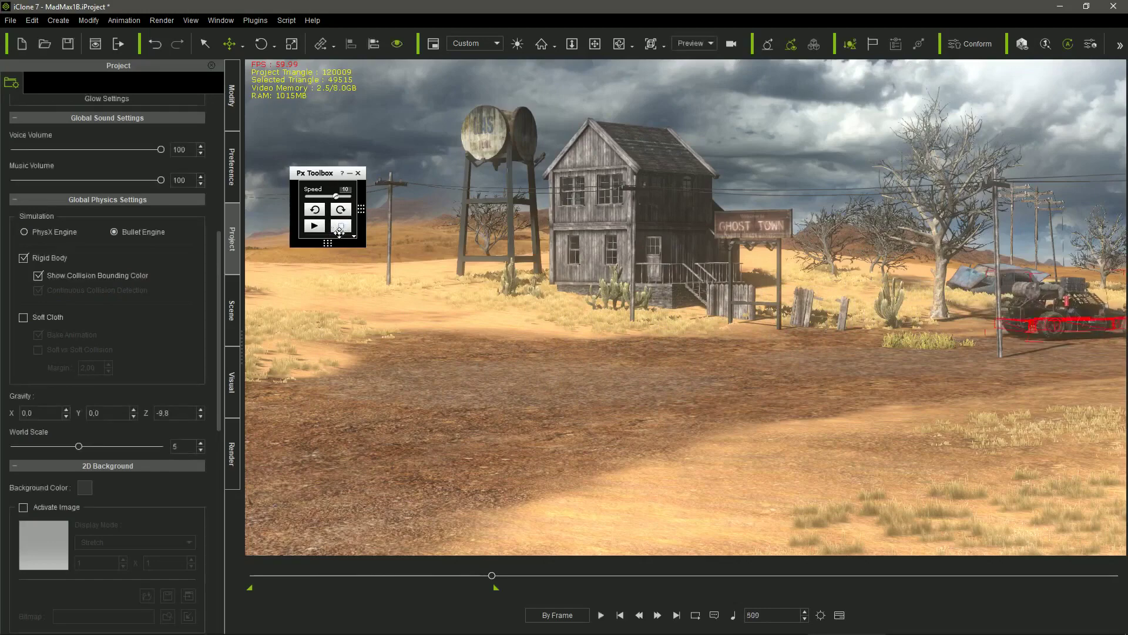
left_click(620, 615)
Switch the physics simulation to PhysX Engine and play the scene with the buggy.
left_click(61, 232)
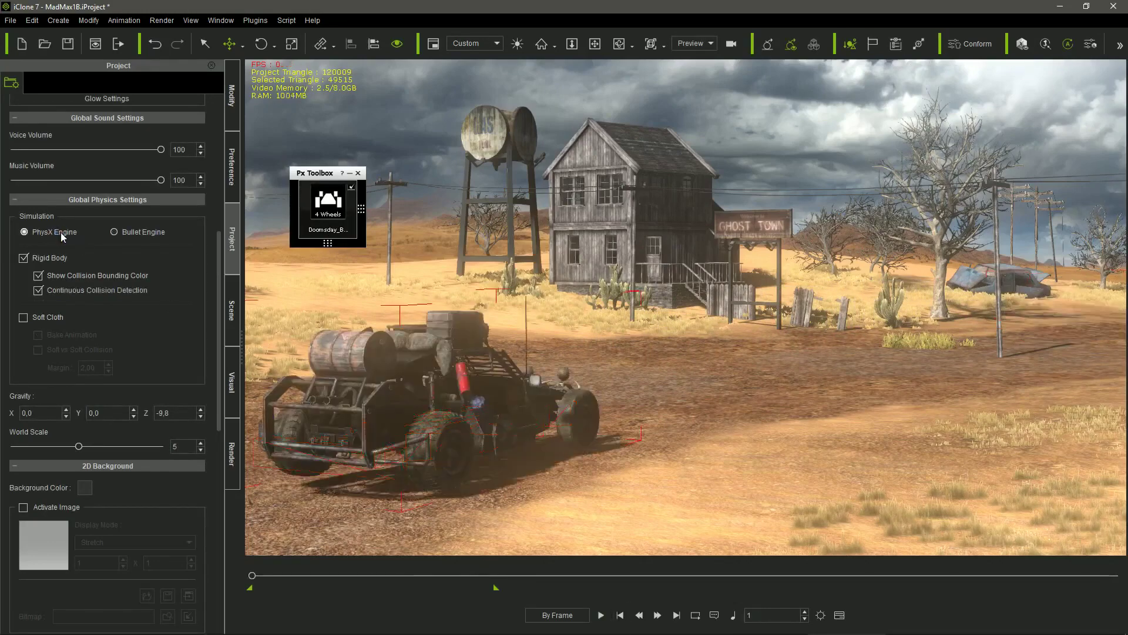
left_click(601, 615)
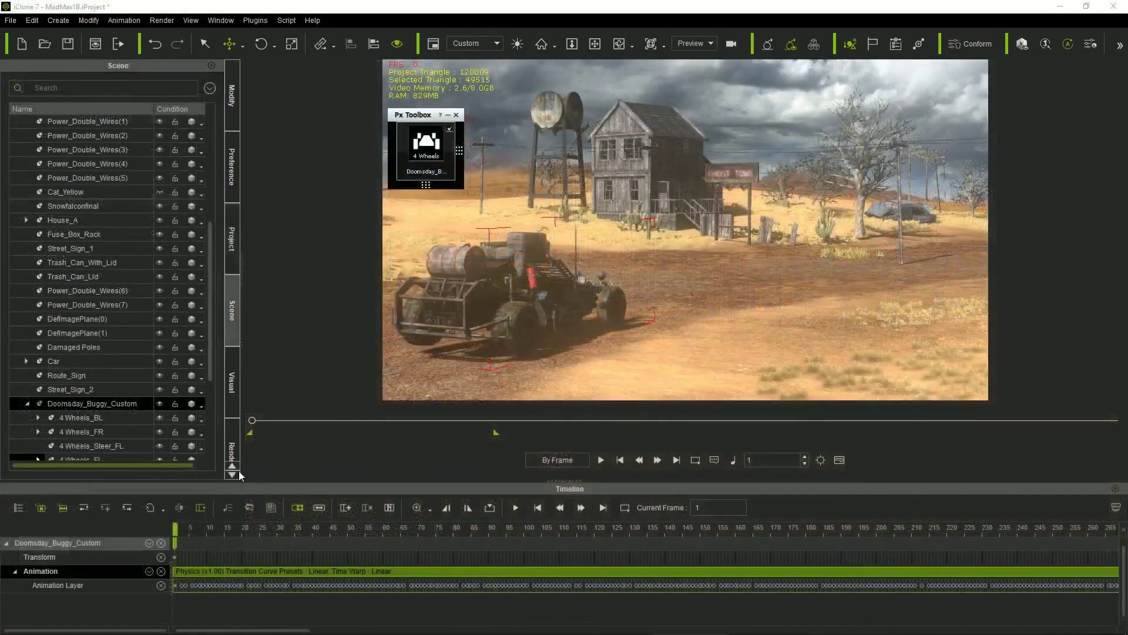
Optimize all of the buggy's animation keys in the Curve Editor with a threshold of 0.5, and close the editor.
right_click(489, 296)
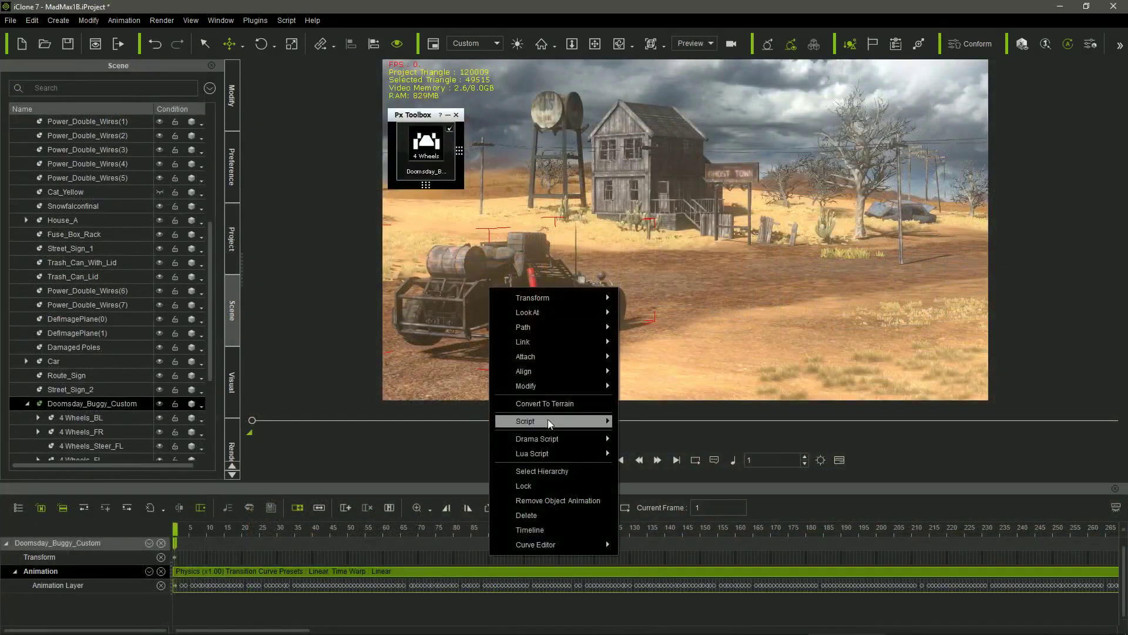
mouse_move(553, 544)
left_click(661, 548)
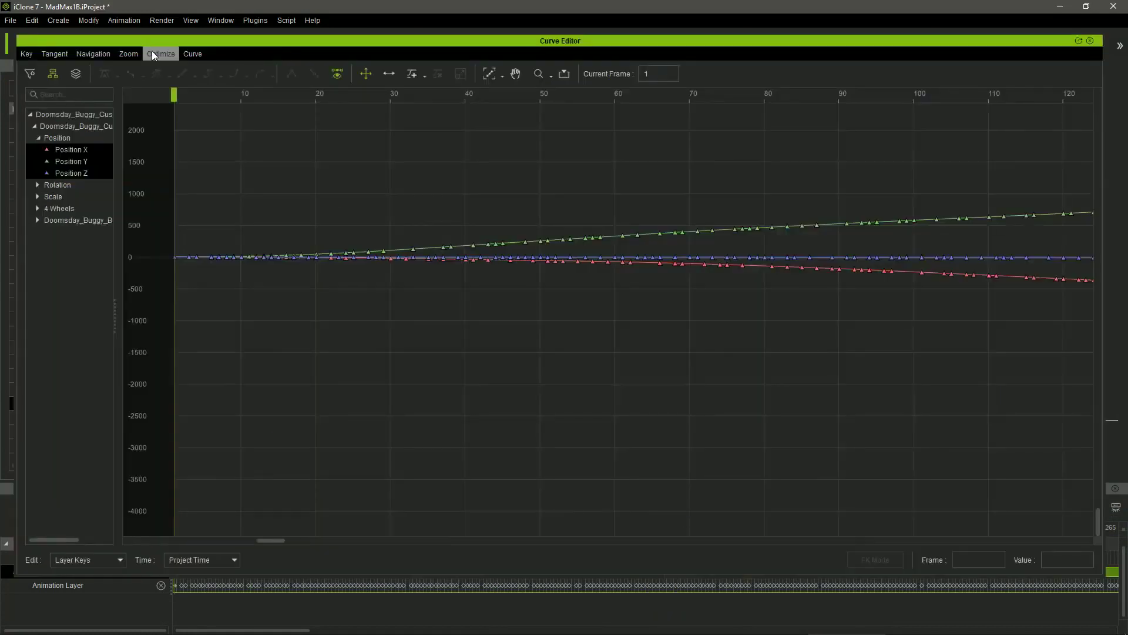
left_click(153, 54)
left_click(189, 86)
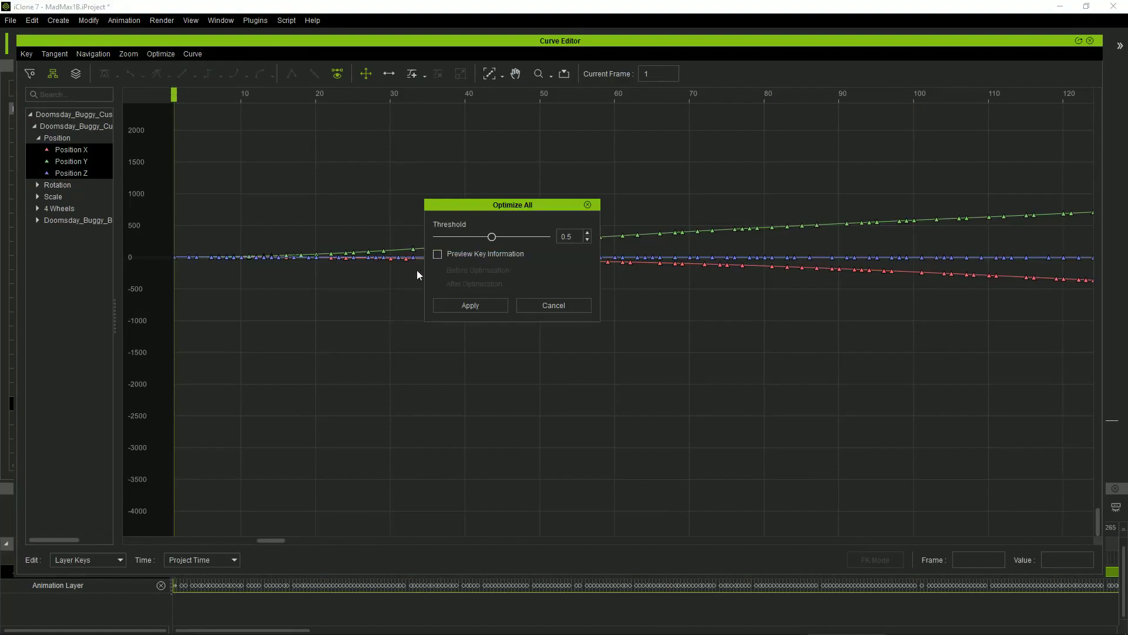
left_click(470, 305)
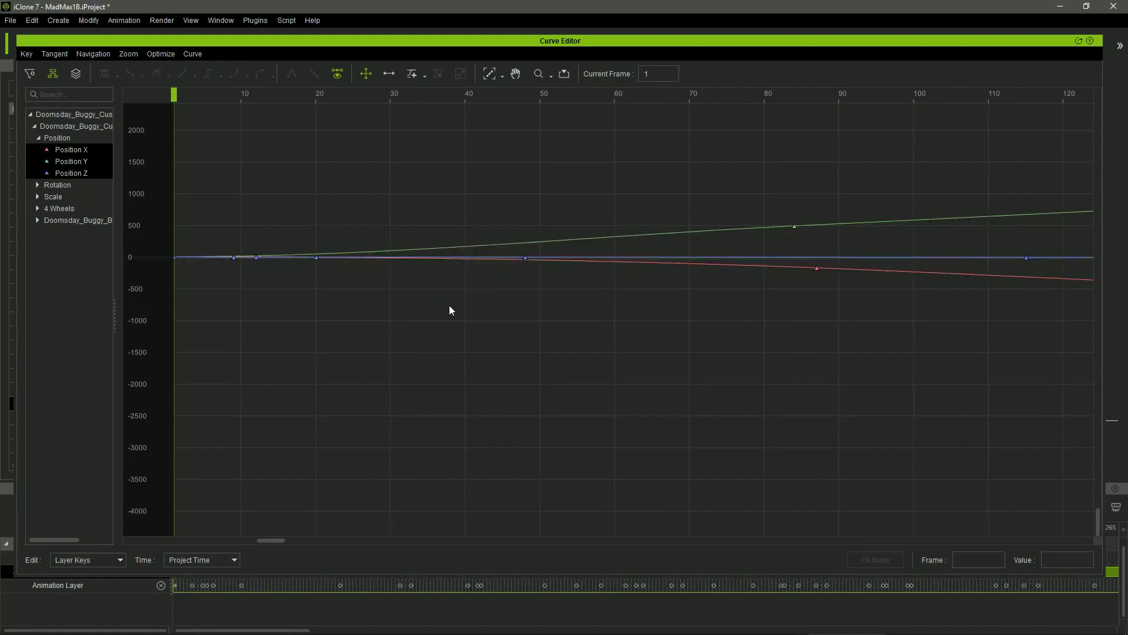
left_click(1090, 40)
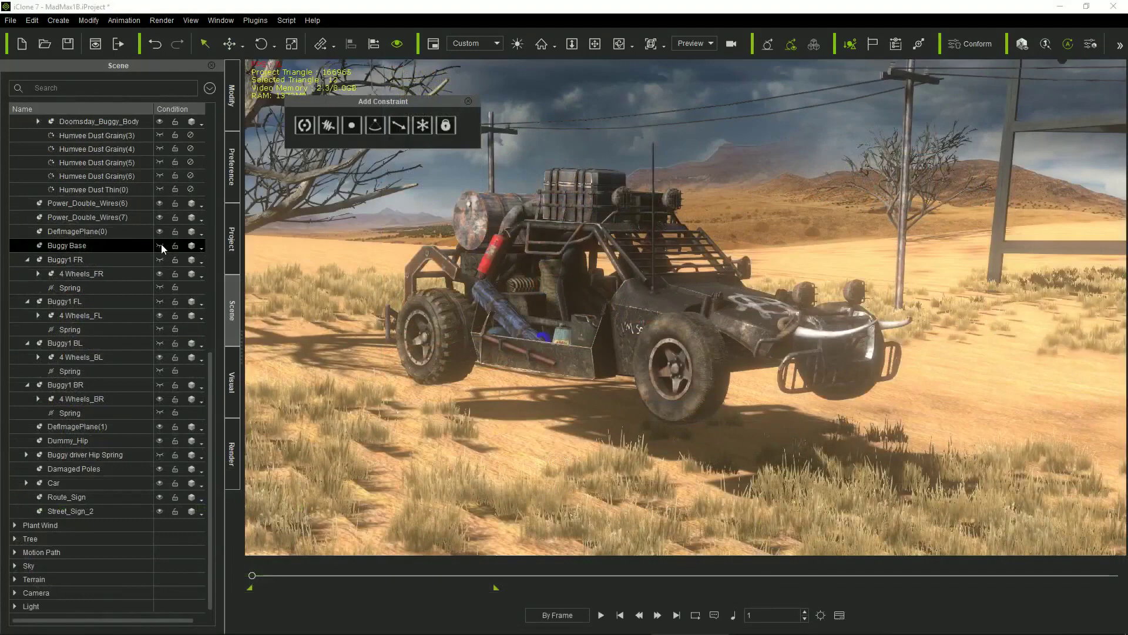
Make Buggy Base and the Buggy1 FR, FL, BL and BR suspension props visible, and play back the buggy's drive.
left_click(160, 245)
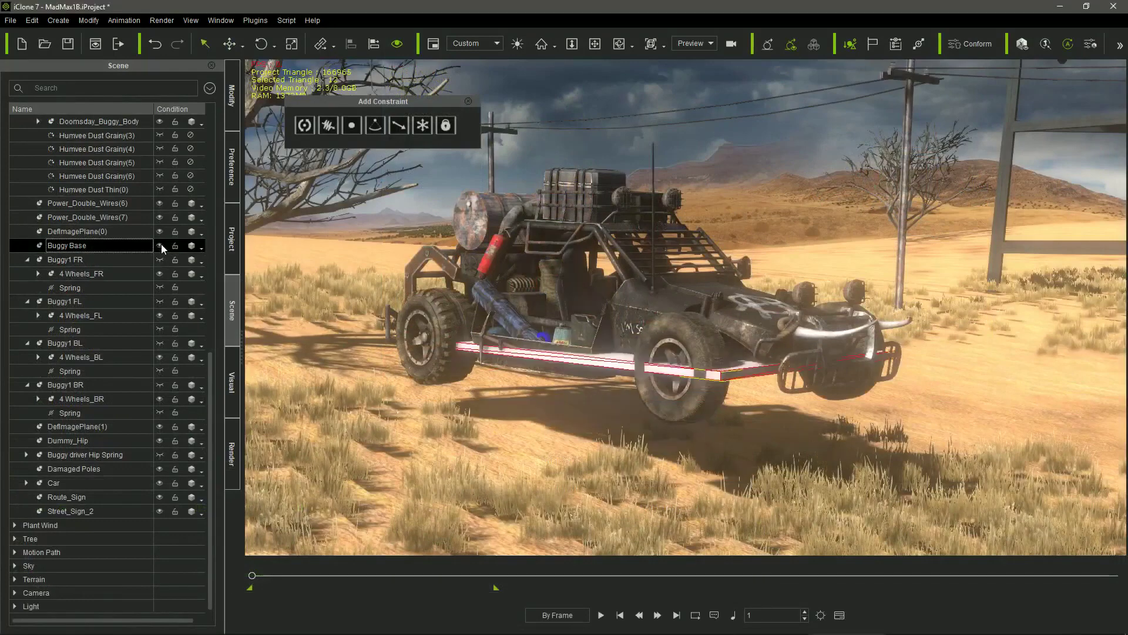
left_click(159, 259)
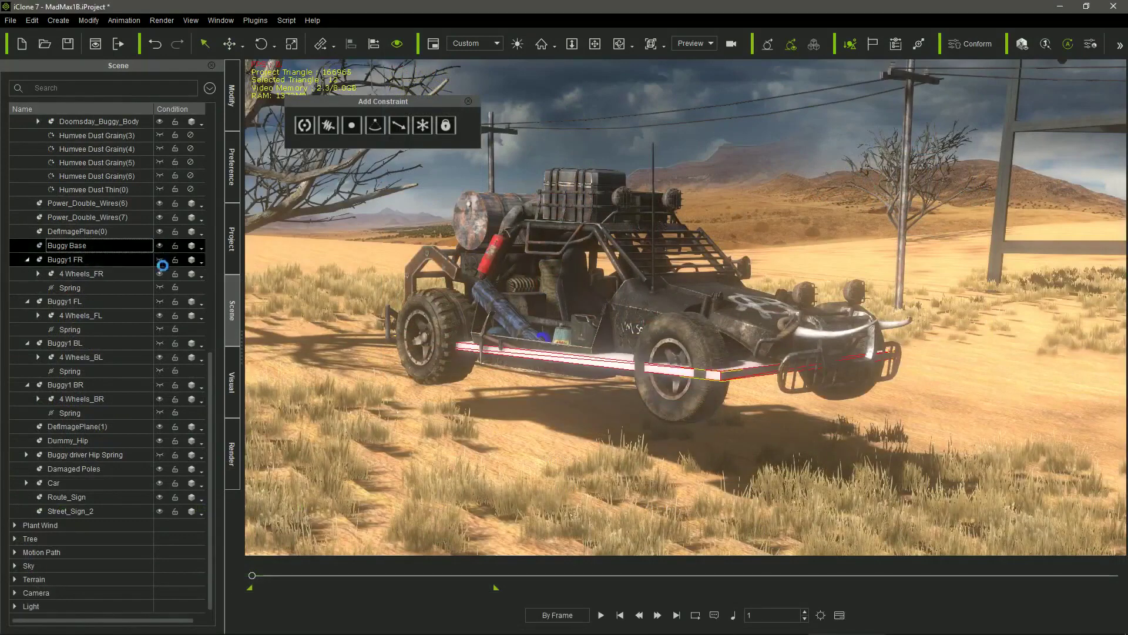
left_click(160, 301)
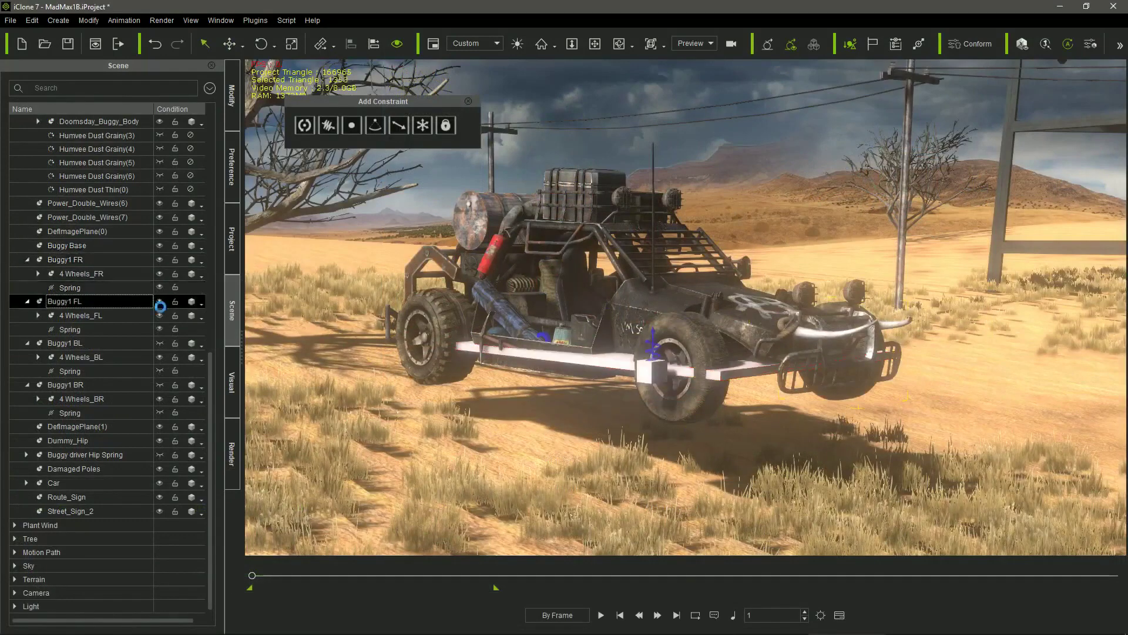
left_click(160, 343)
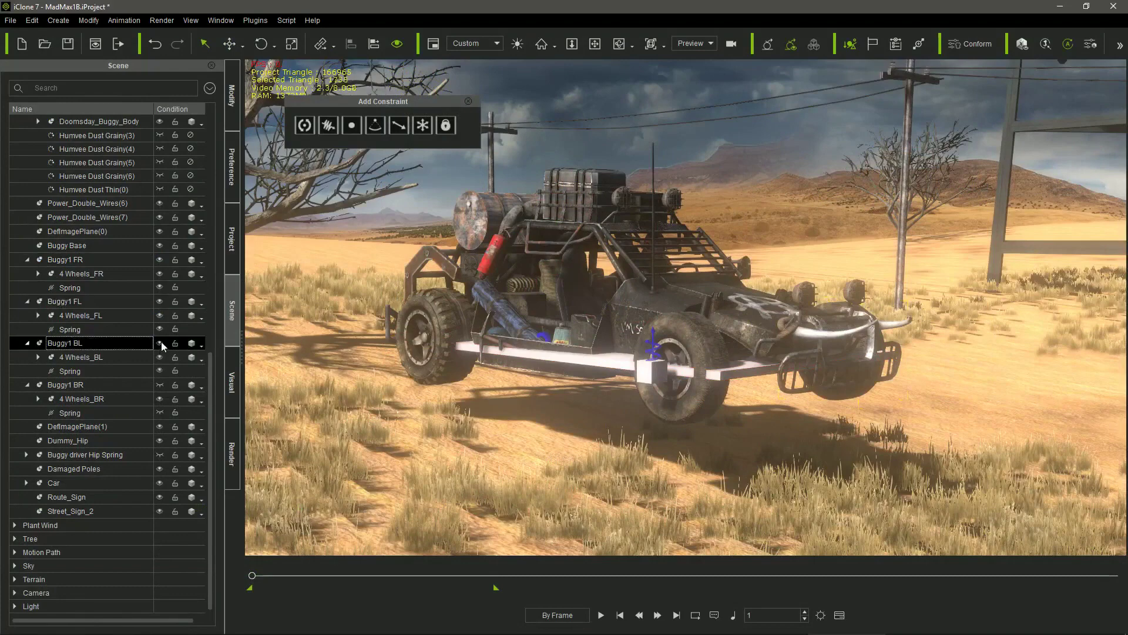
left_click(160, 384)
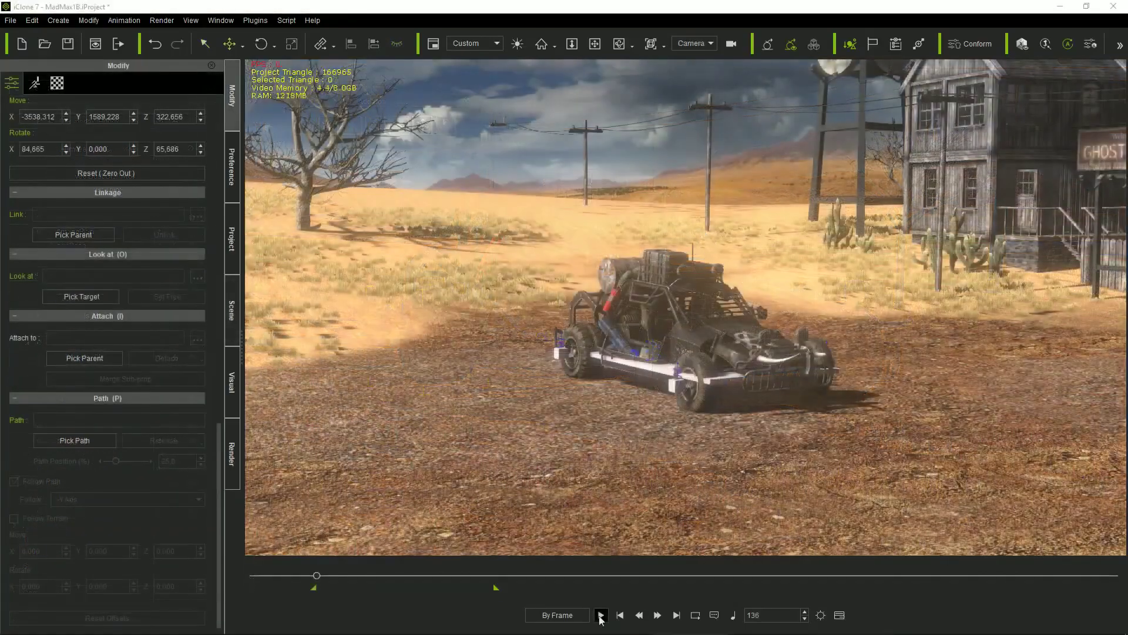
left_click(600, 614)
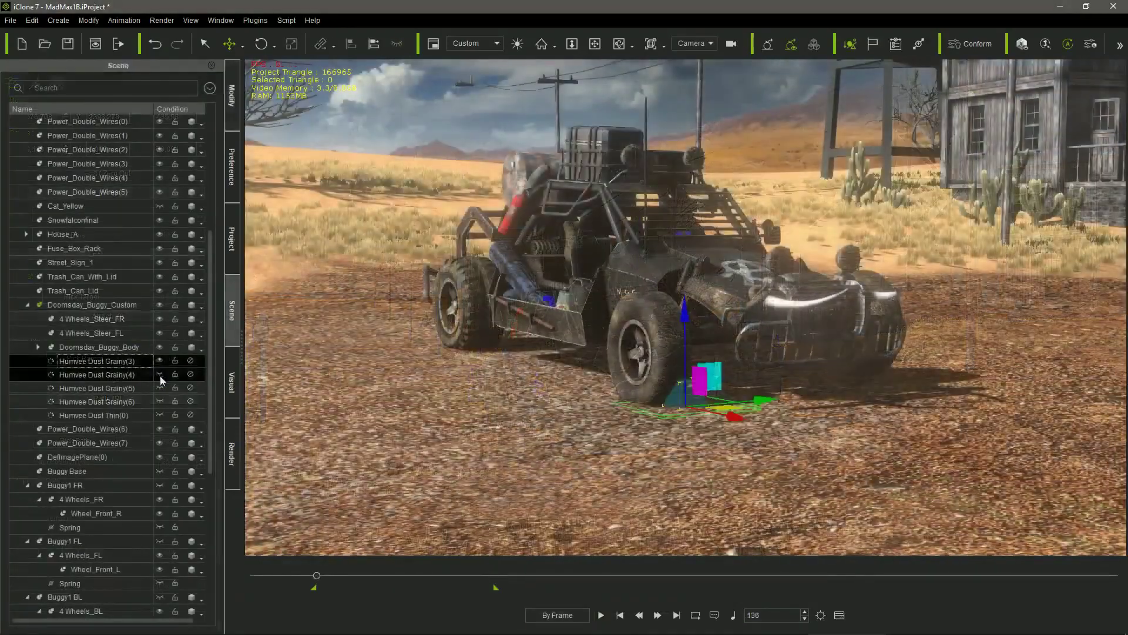
Make the remaining Humvee Dust Grainy particles and Humvee Dust Thin(0) visible, and play back the buggy scene.
left_click(160, 401)
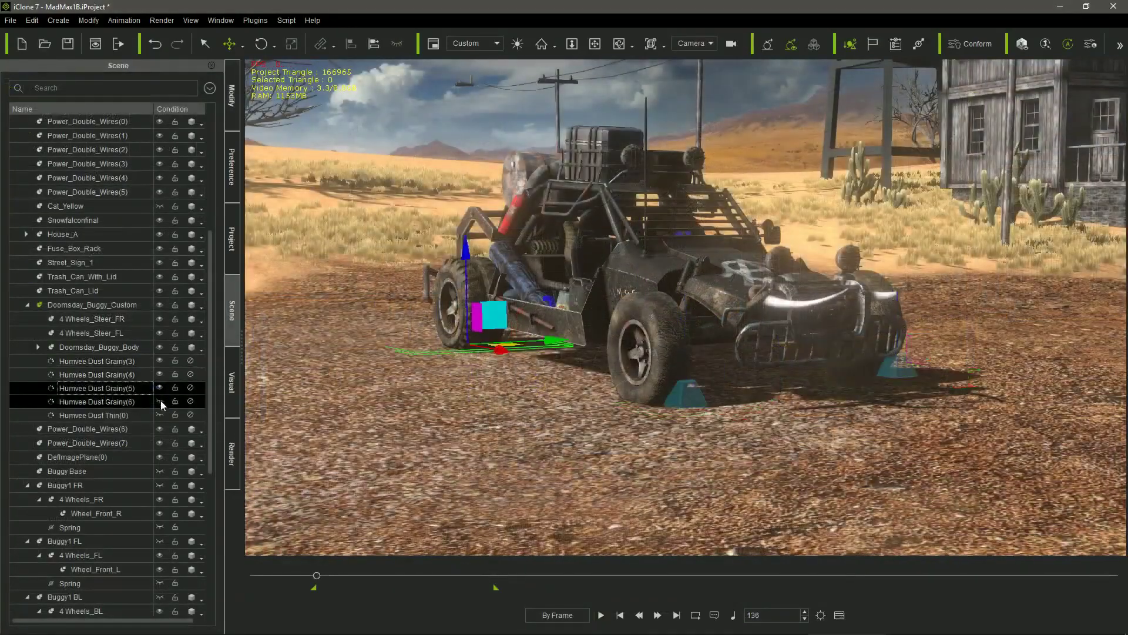
left_click(160, 416, "shift")
left_click(159, 415)
left_click(601, 615)
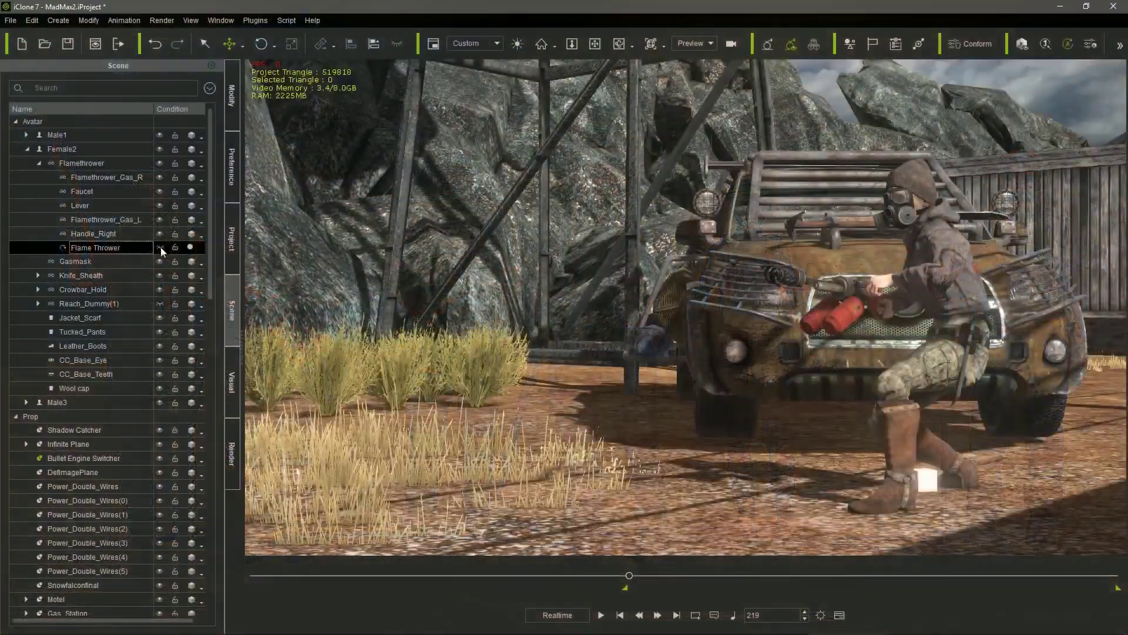
Look through the modification settings of the Flame Thrower particle down to its GI settings, and play back the scene.
left_click(232, 127)
left_click_drag(223, 188, 224, 502)
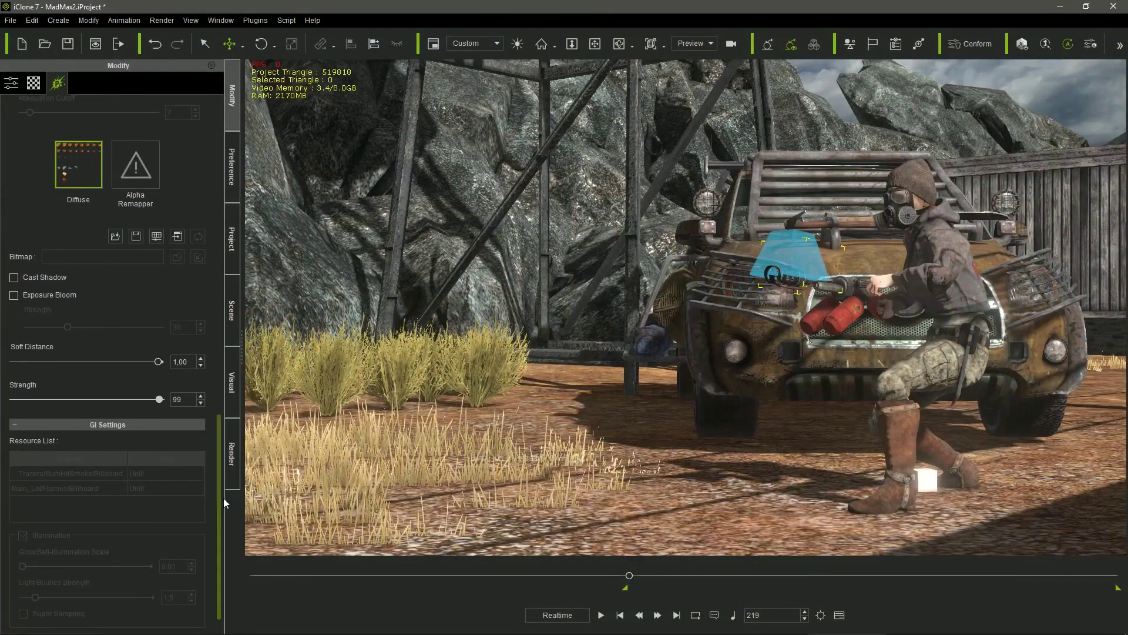
left_click(232, 310)
left_click(601, 614)
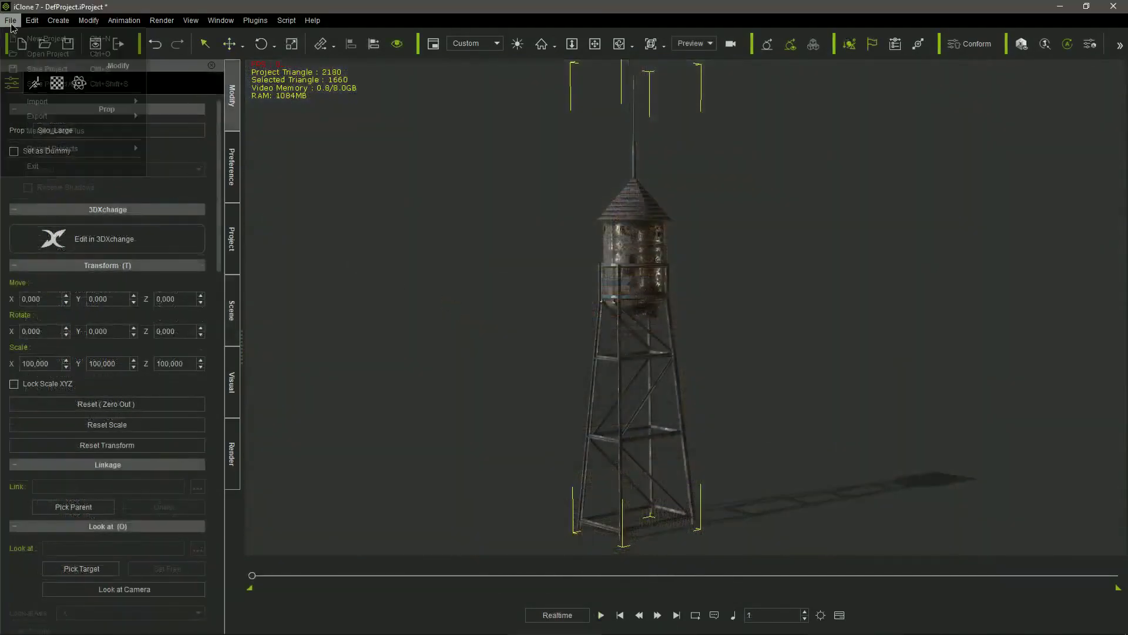
Export the Silo_Large prop as FBX for 3ds Max, current frame only with embedded textures, and scrub the broken silo's animation in 3ds Max.
left_click(11, 20)
mouse_move(54, 118)
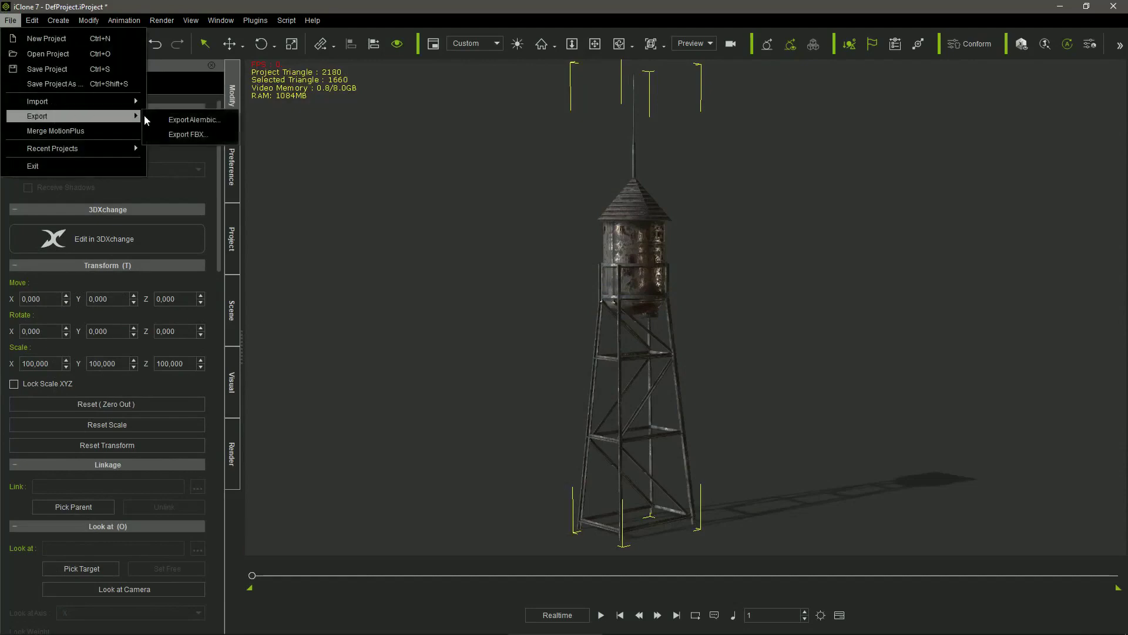
left_click(207, 140)
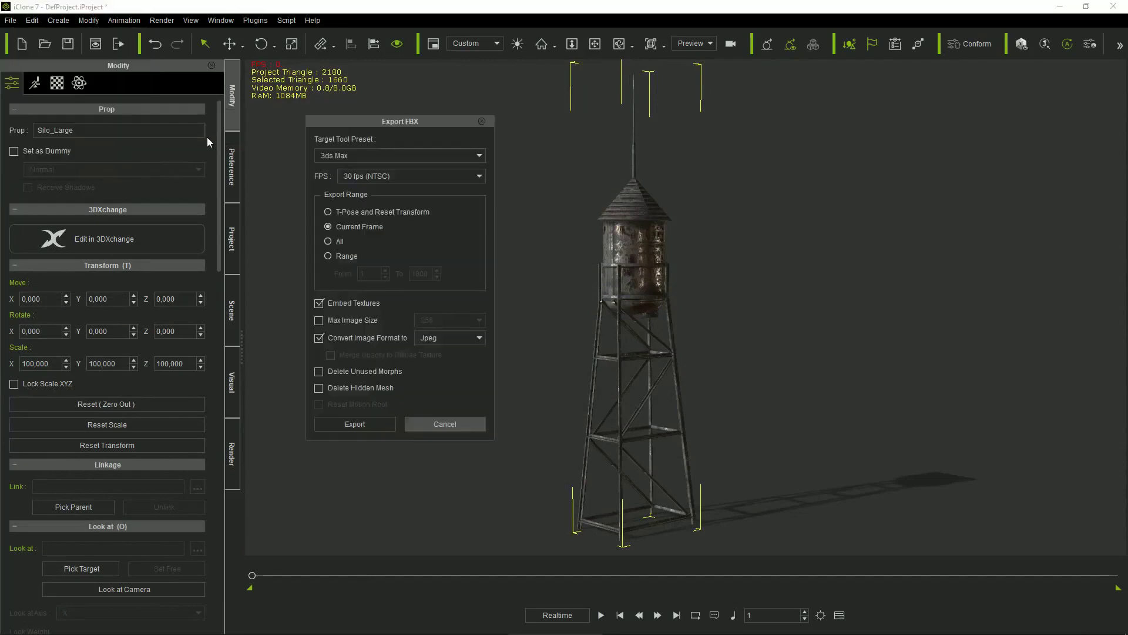
left_click(375, 423)
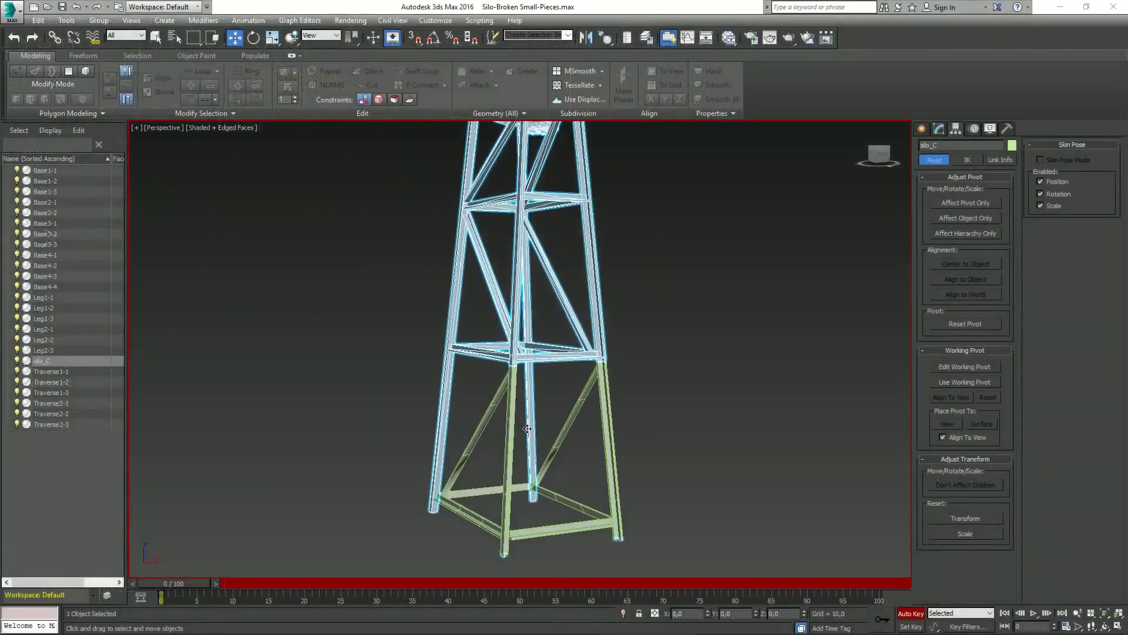
left_click_drag(172, 592, 876, 614)
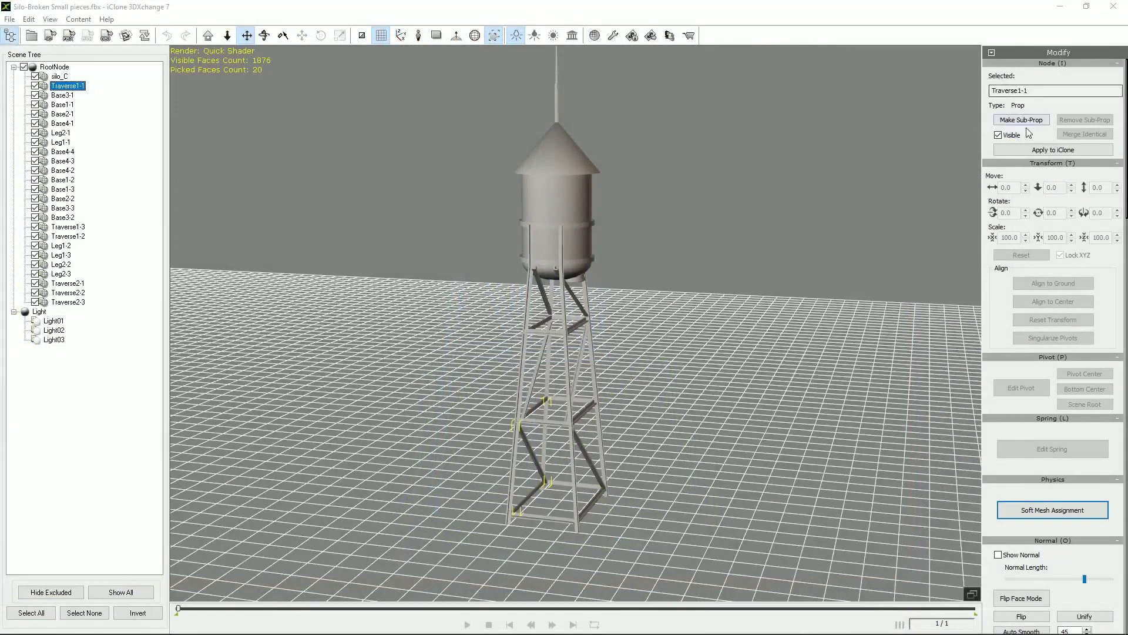
In 3DXchange, turn the silo pieces Traverse1-1, Base3-1, Base1-1 and Base2-1 into sub-props, and play the broken silo scene in iClone.
left_click(1026, 120)
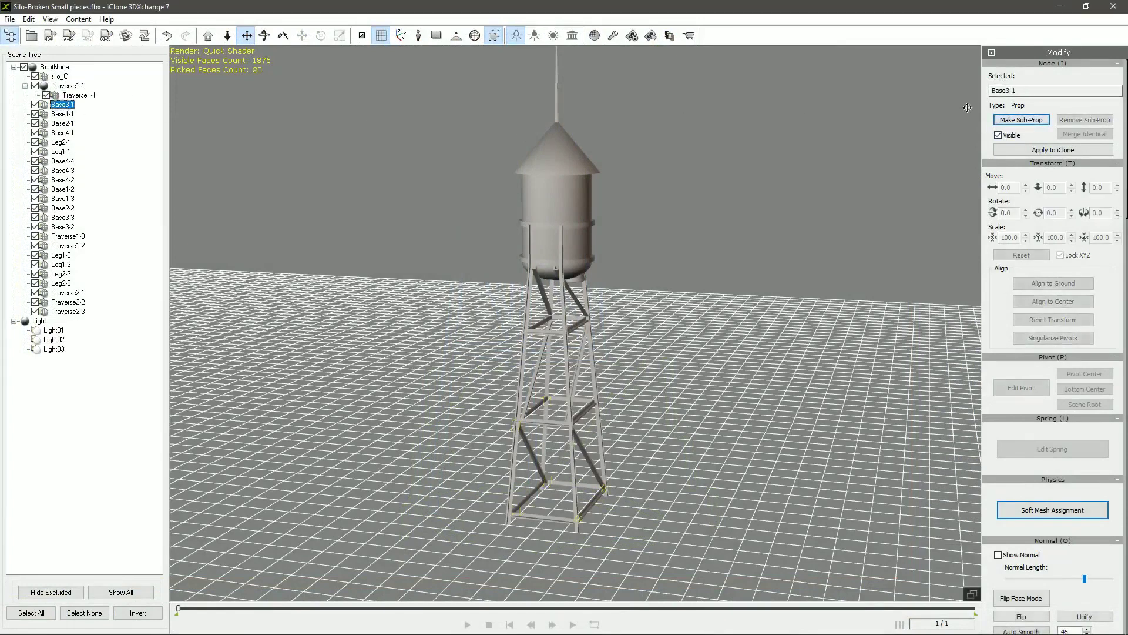
left_click(1020, 121)
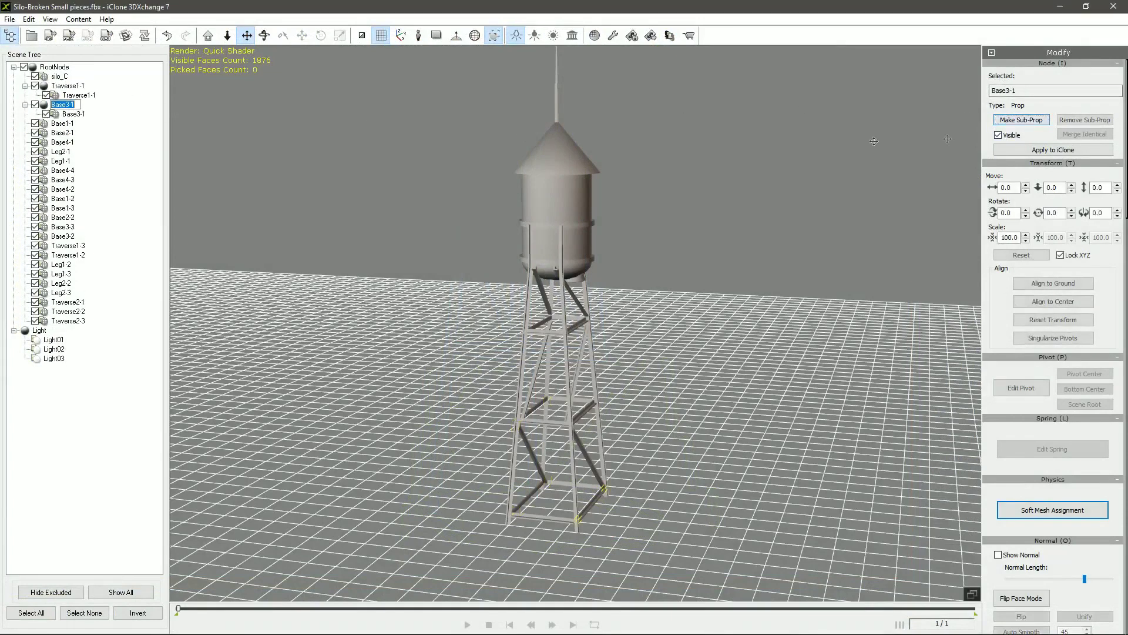
left_click(66, 124)
left_click(1023, 121)
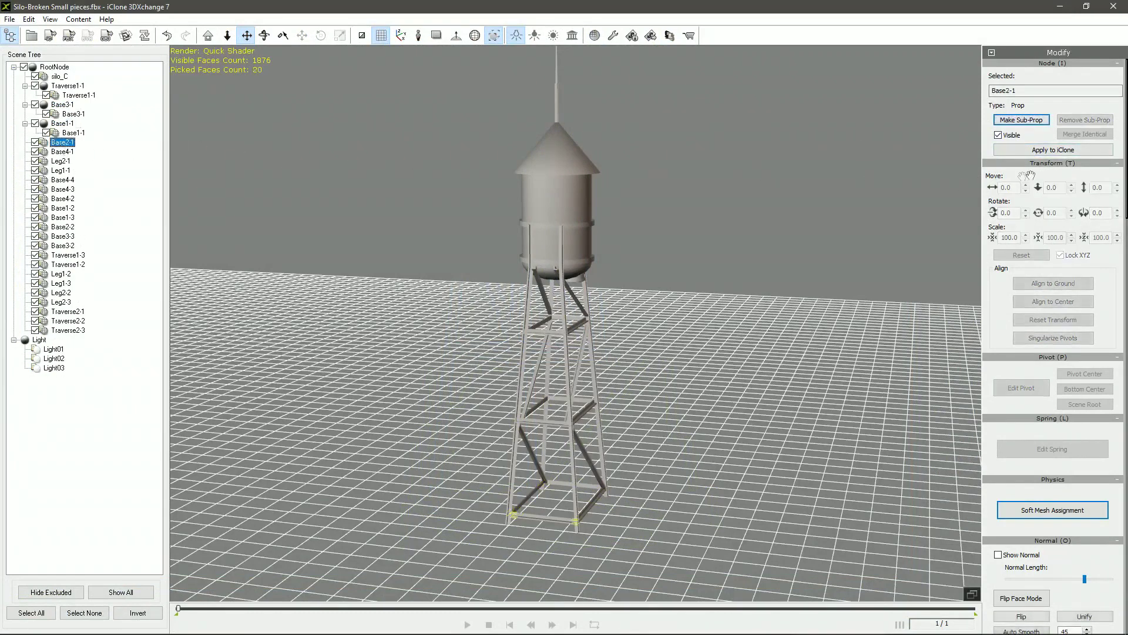
left_click(1039, 125)
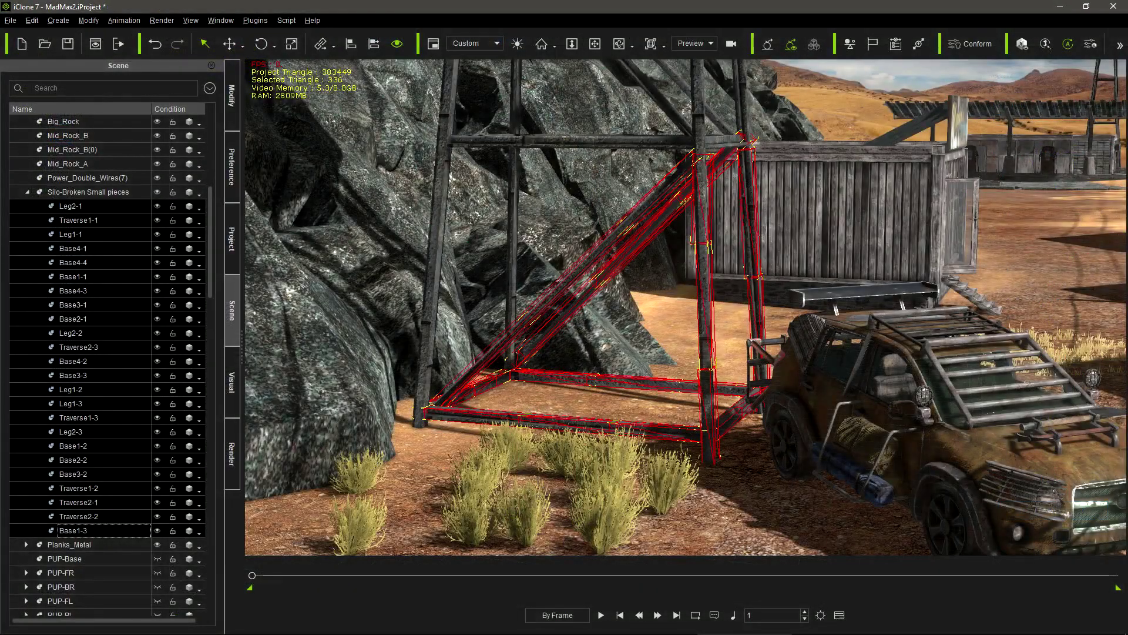
left_click(601, 616)
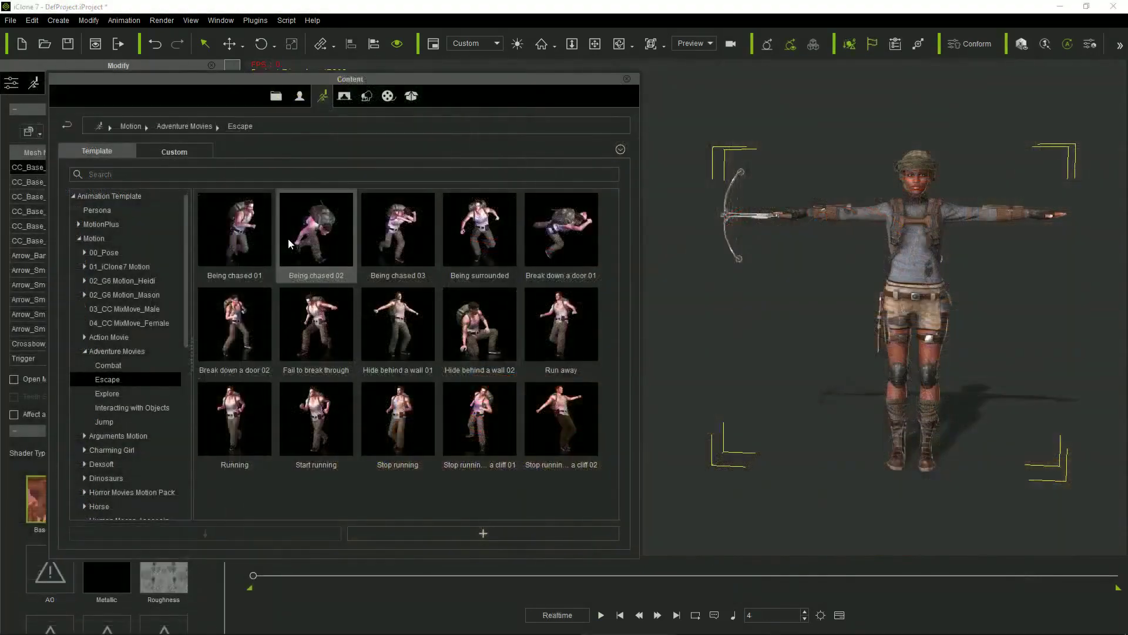
Apply the Being surrounded motion from the Adventure Movies Escape collection to the avatar with the crossbow.
left_click_drag(498, 220, 911, 235)
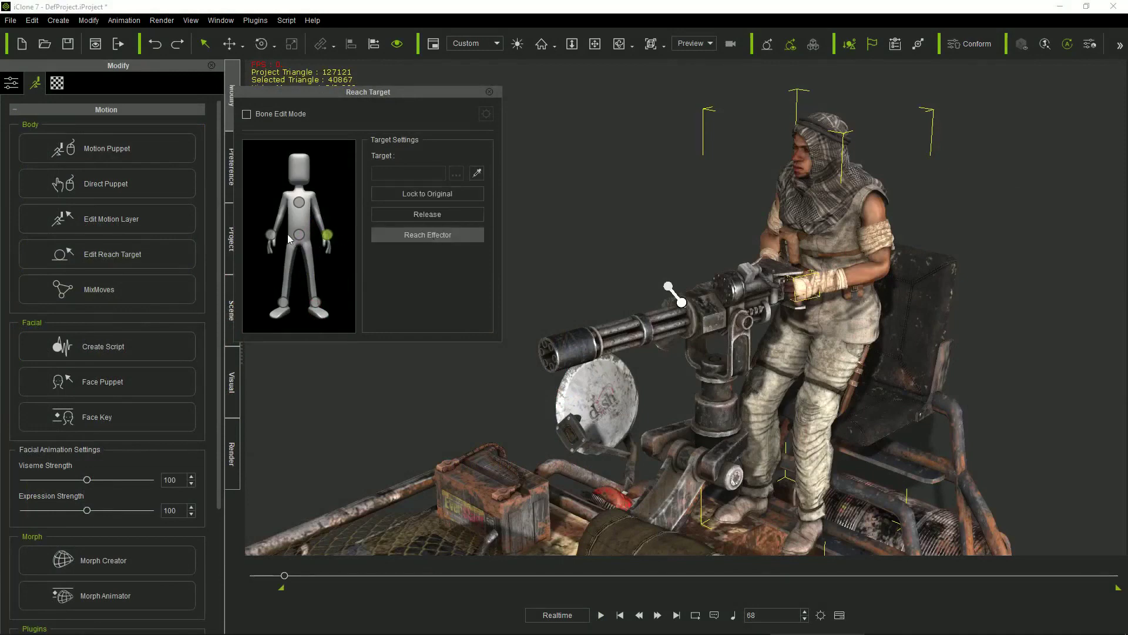
Add reach effectors for the gunner avatar's right hand and feet.
left_click(270, 236)
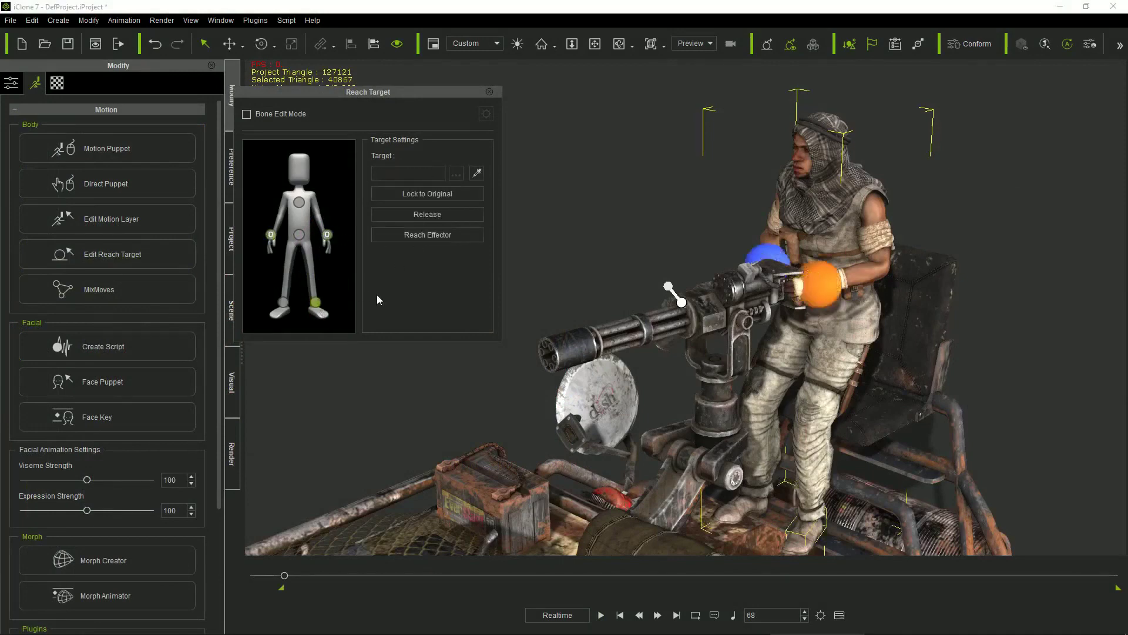
left_click(428, 234)
Attach the hand reach effectors to the machine gun's MG_Body, and select the gun body.
left_click(232, 97)
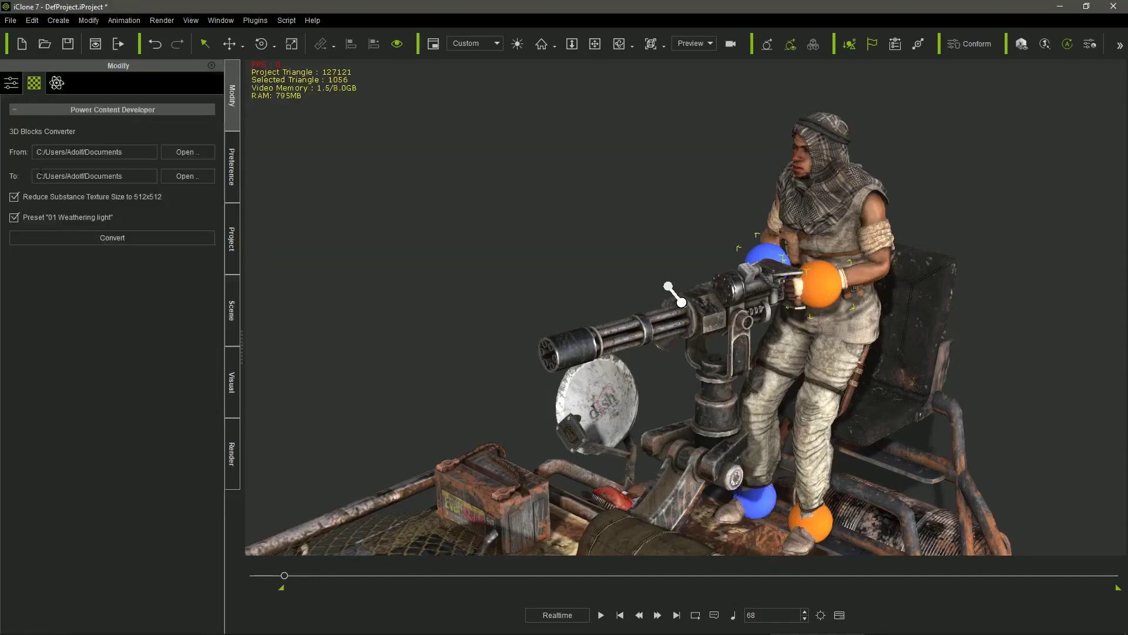
left_click(166, 333)
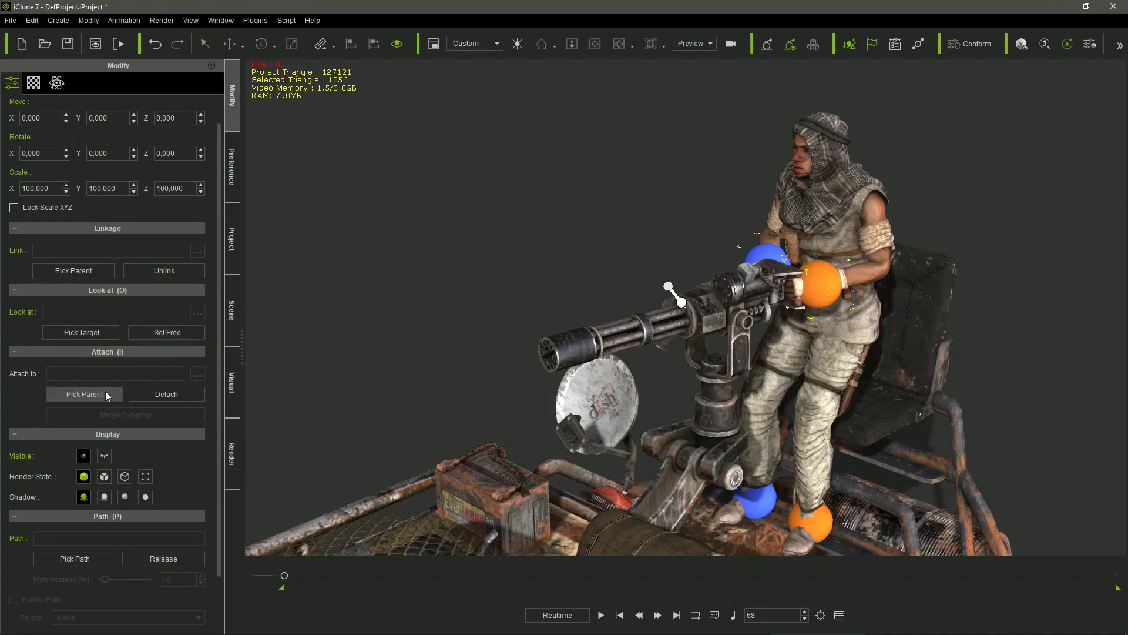
left_click(734, 289)
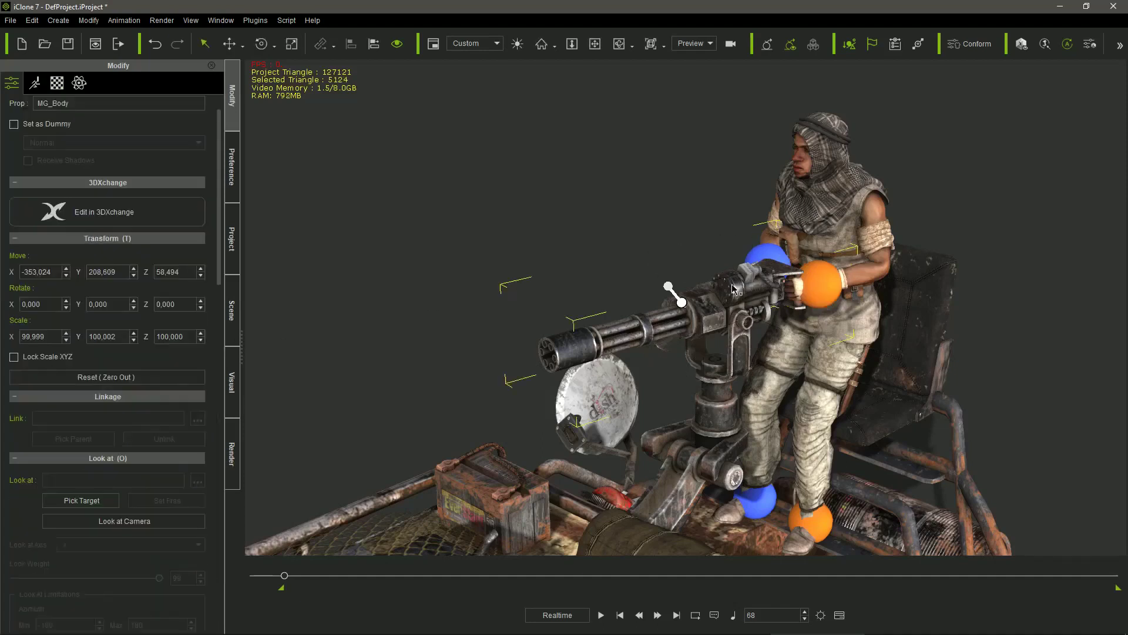
left_click_drag(749, 338, 752, 336)
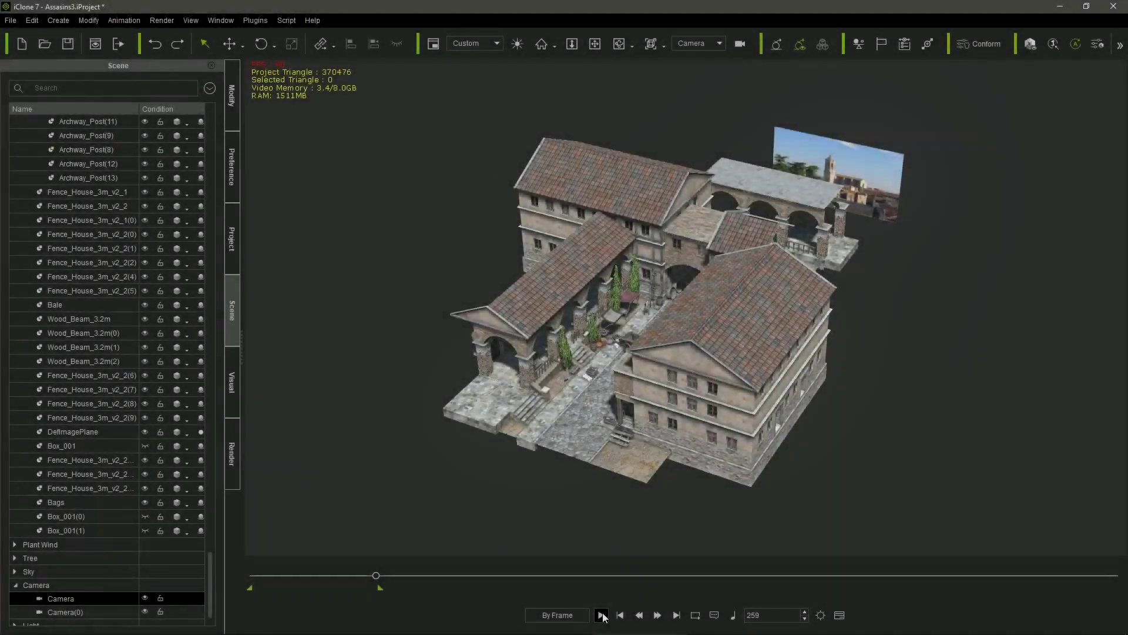
Play back the camera moves through the courtyard, rooftop and medieval tavern sets of the assassin projects.
left_click(602, 614)
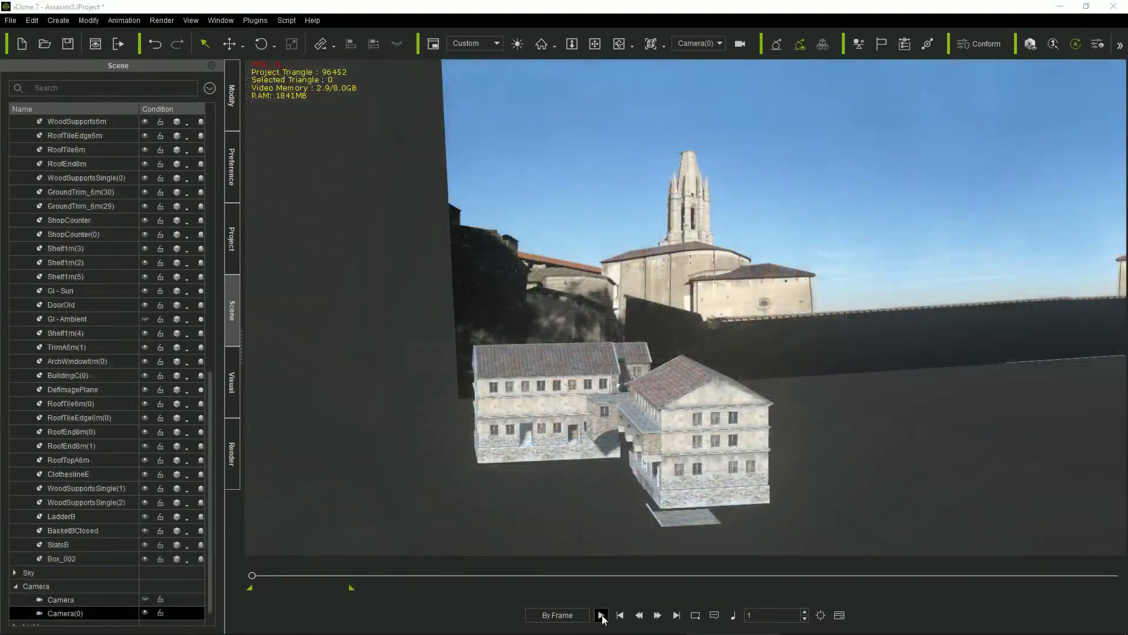
left_click(600, 615)
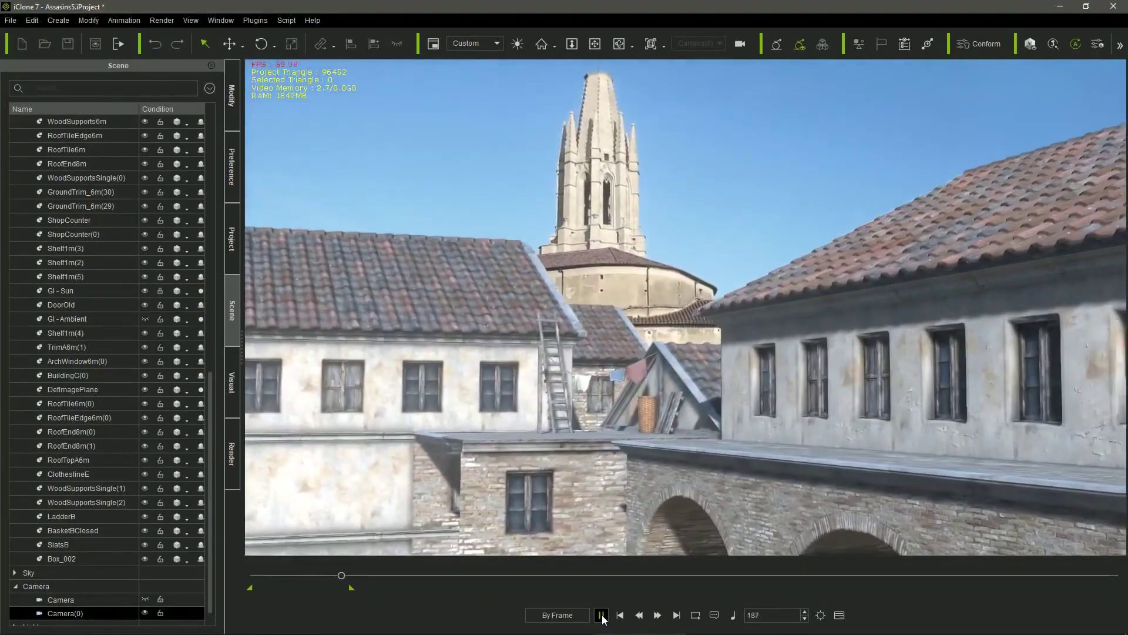
left_click(601, 614)
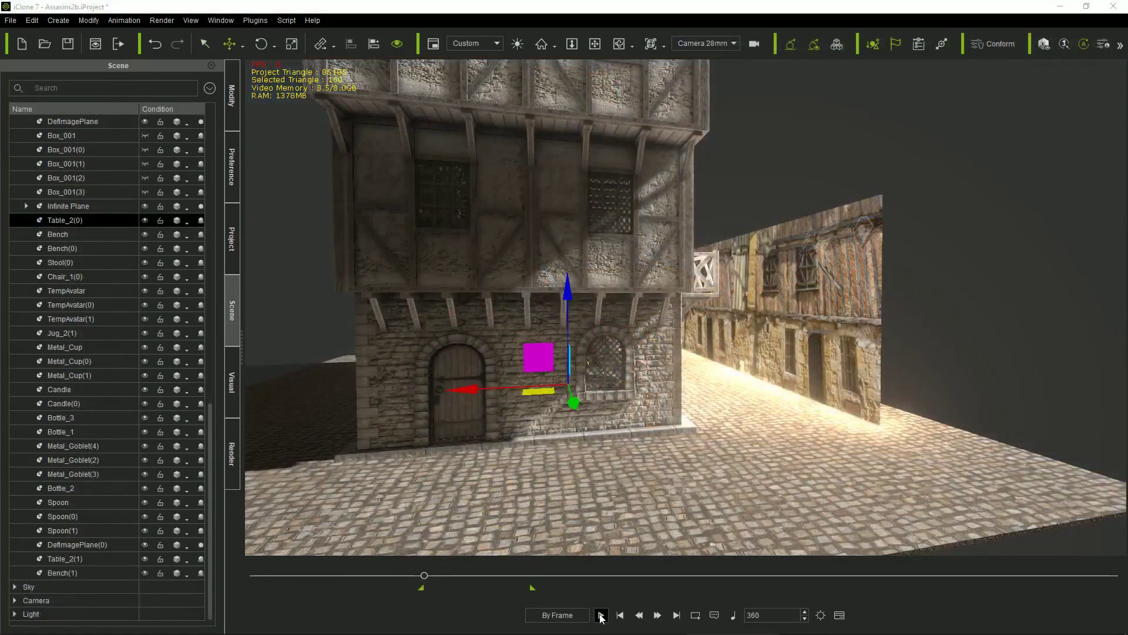
left_click(600, 615)
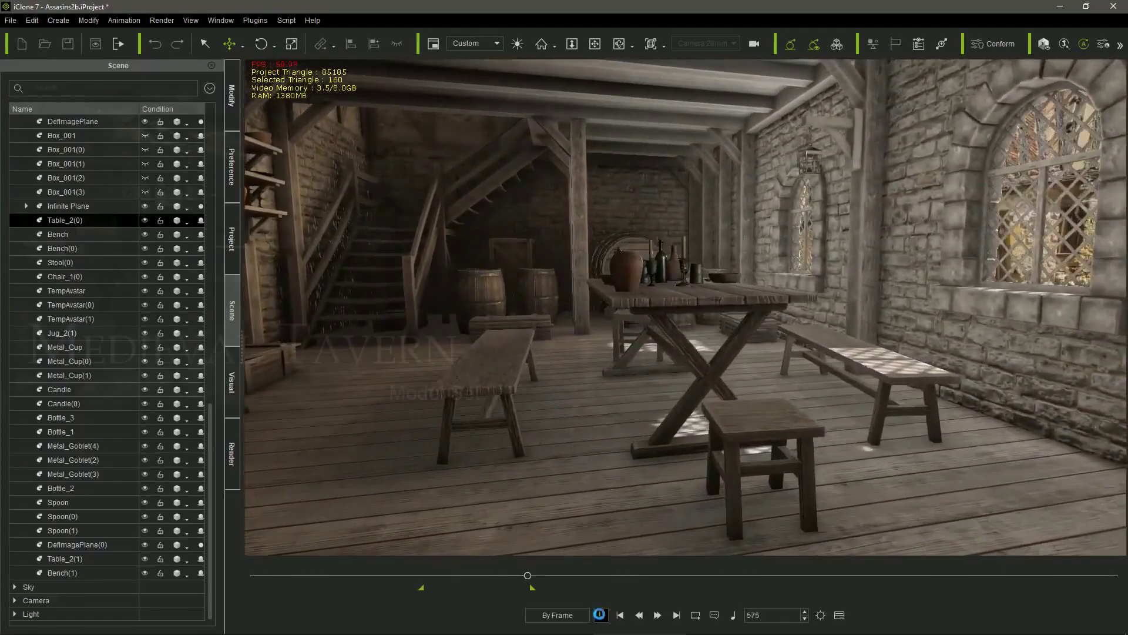
left_click(599, 614)
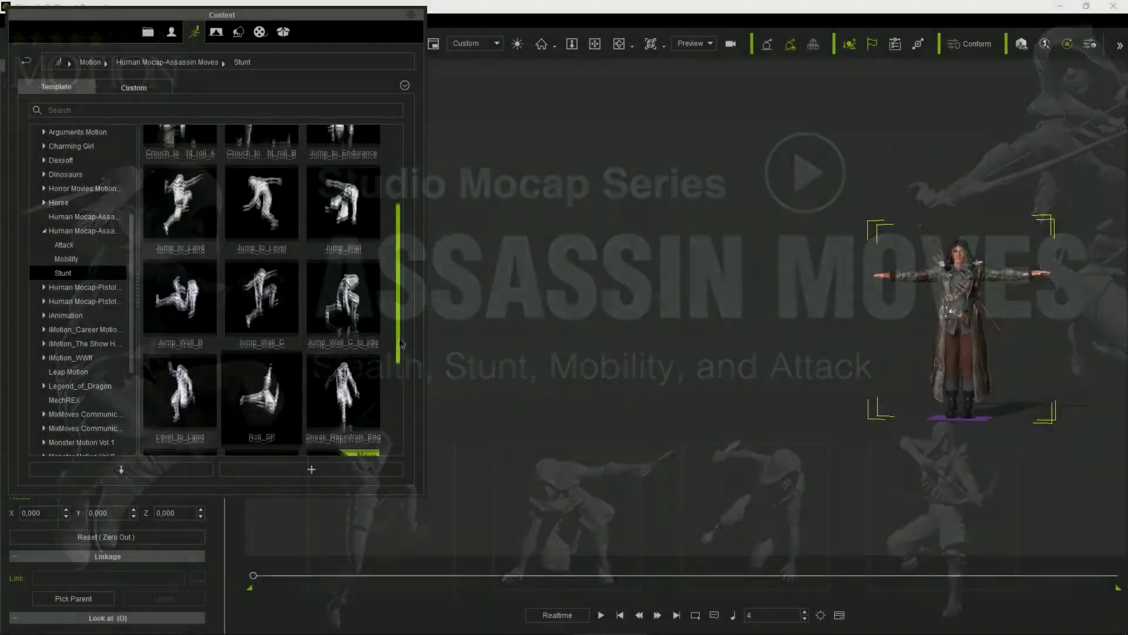
Apply a Stunt motion from the Human Mocap-Assassin Moves collection to the assassin avatar.
scroll(395, 304, "up", 3)
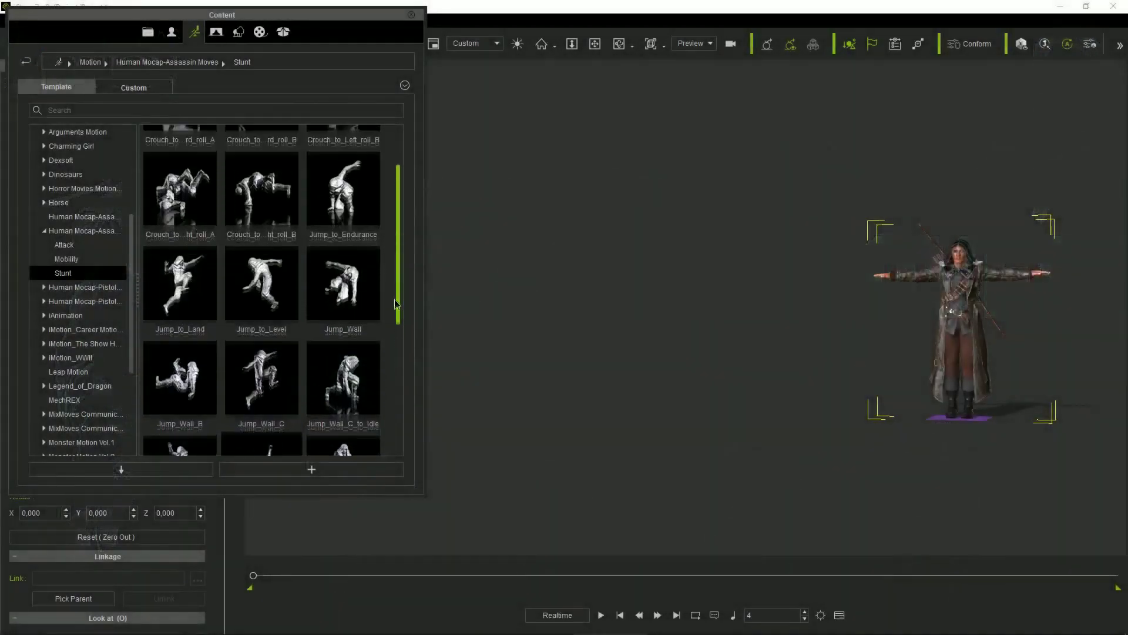
left_click_drag(395, 304, 390, 279)
left_click_drag(341, 244, 896, 361)
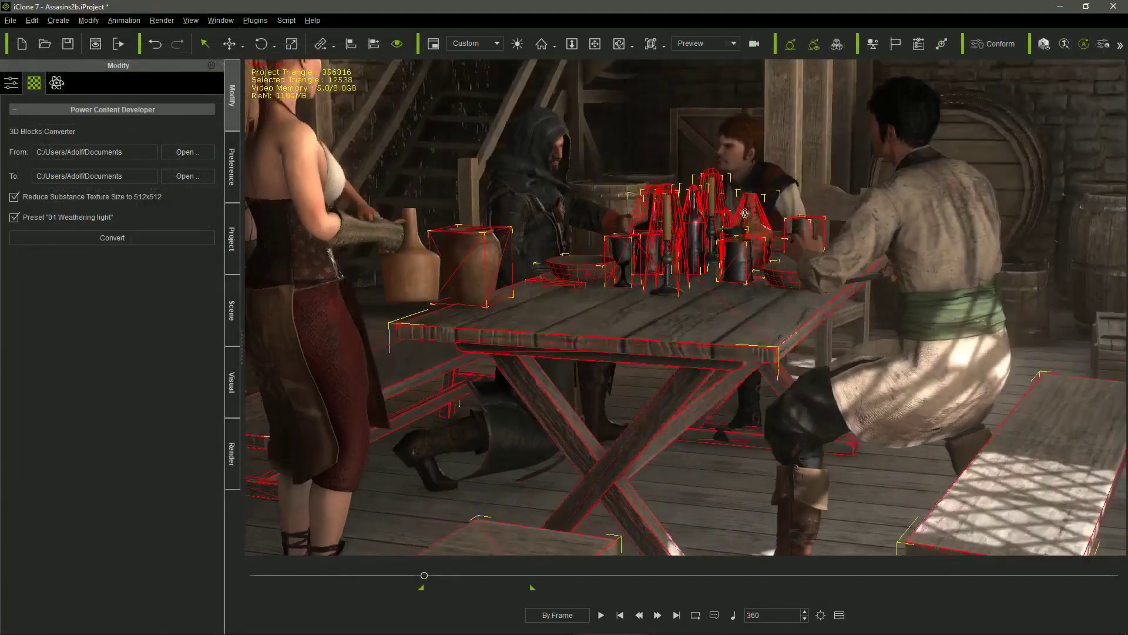
Step forward frame by frame to check the hooded man's hand collision shape, and scrub through the tavern scene with its physics props.
right_click_drag(745, 213, 903, 292)
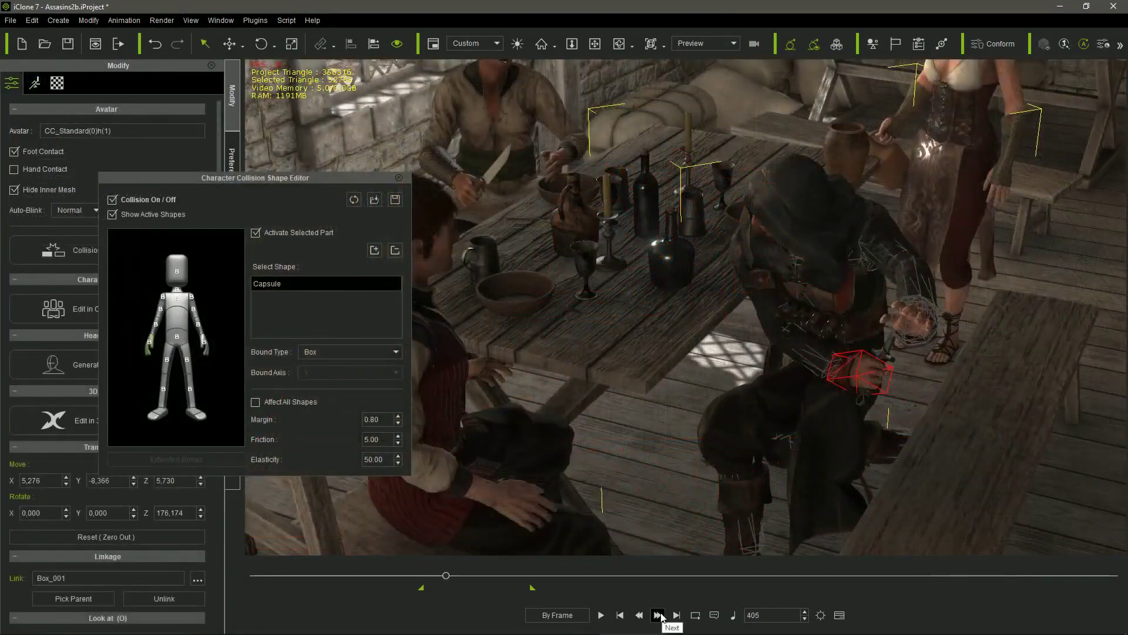
left_click(658, 615)
left_click(657, 615)
left_click(657, 615)
left_click(658, 614)
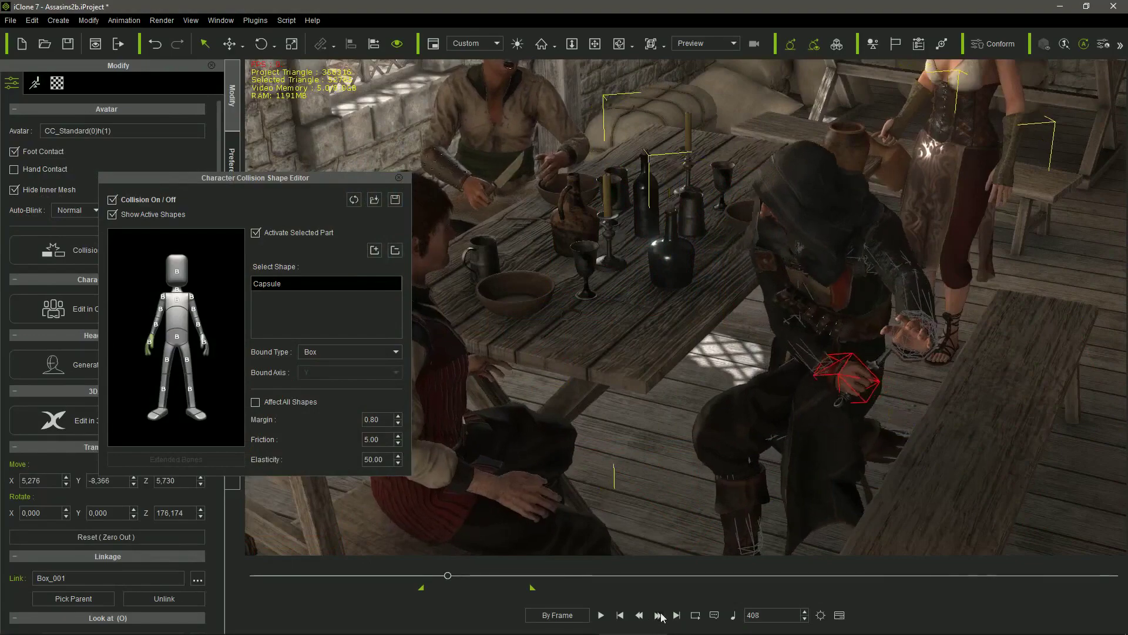
left_click(658, 615)
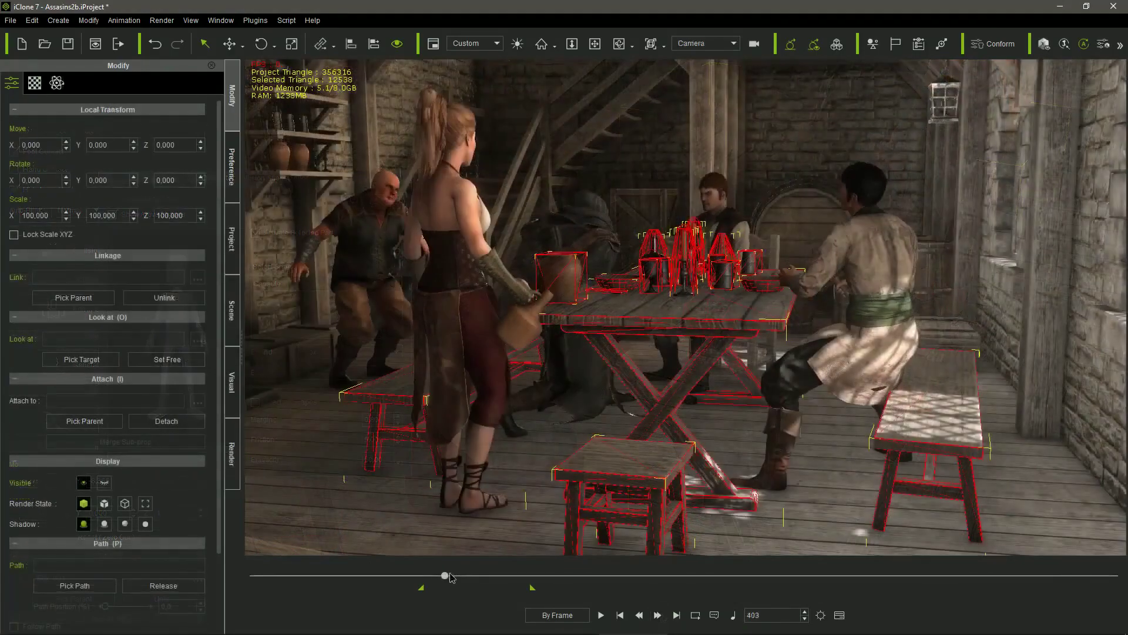
left_click_drag(455, 576, 522, 578)
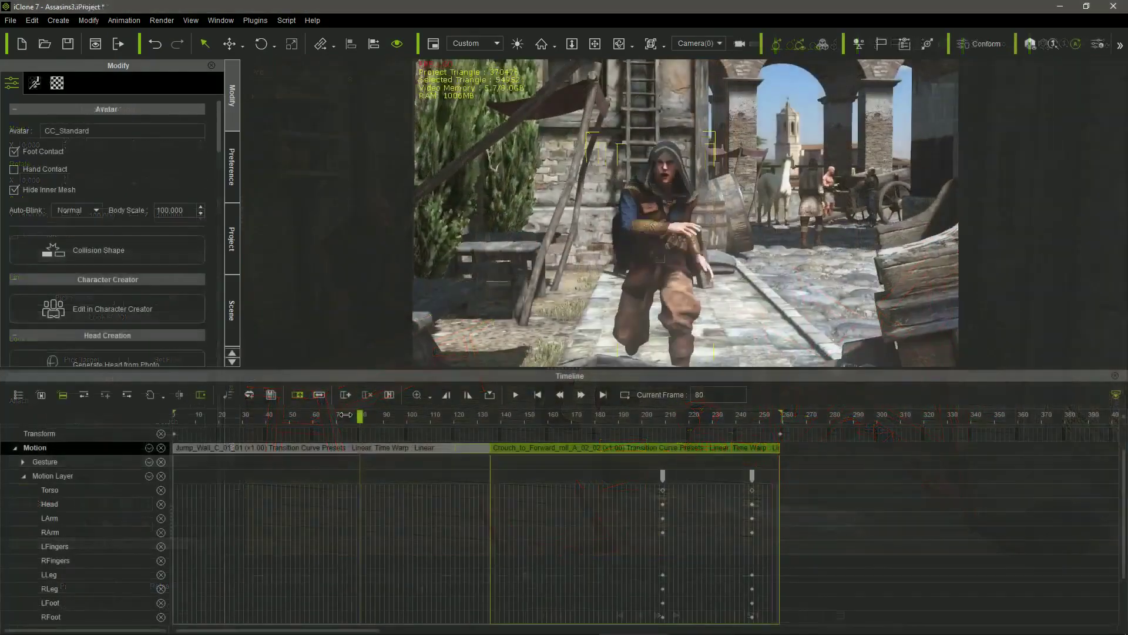
Scrub the Timeline through the assassin's Jump_Wall_C motion clip in the courtyard scene.
left_click_drag(345, 415, 323, 409)
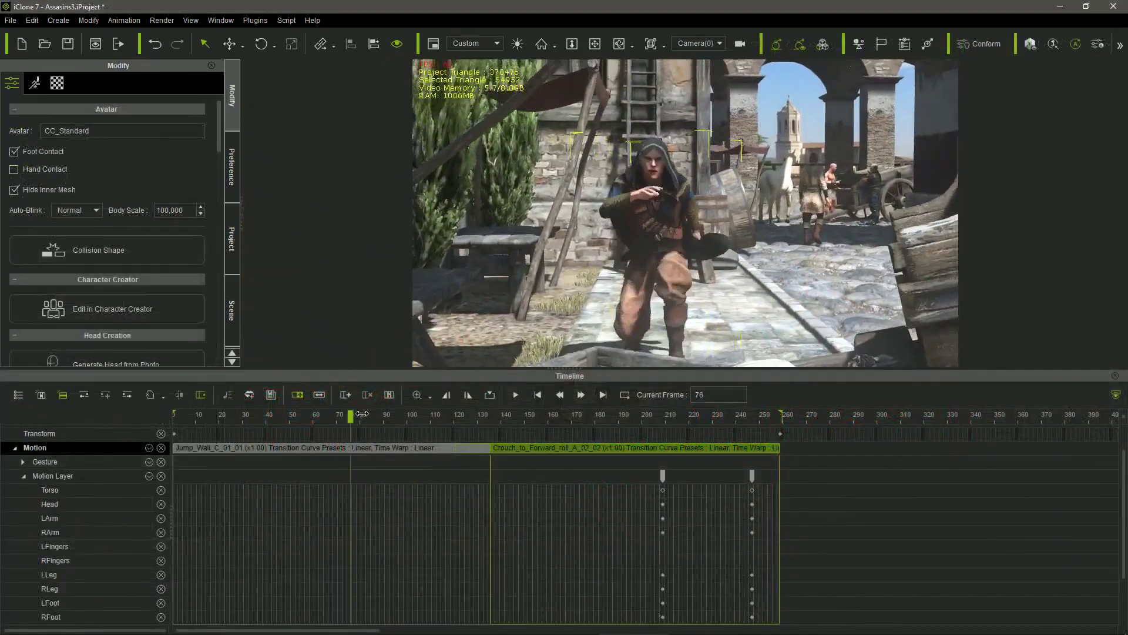